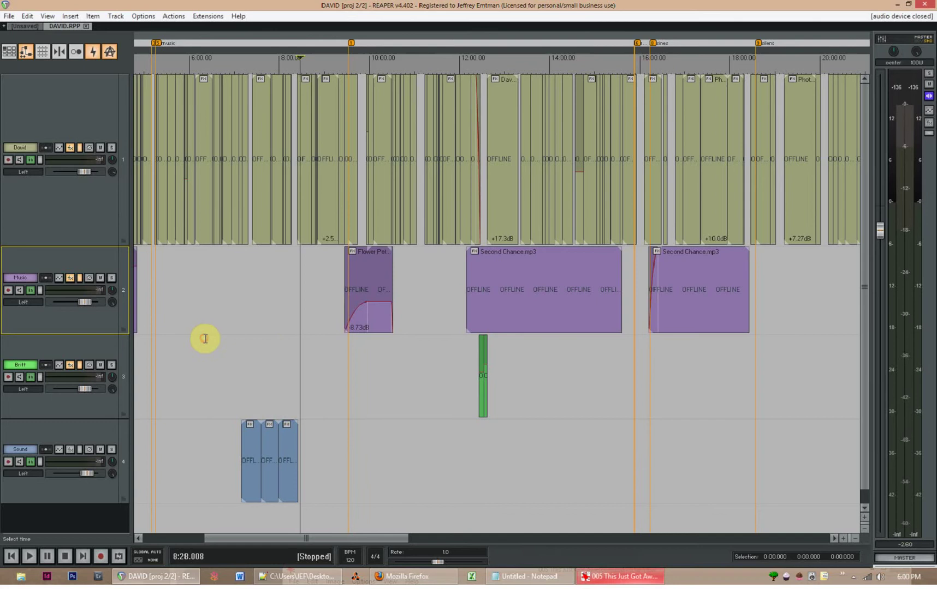
# Review the tutorial outline in tut5.txt in Notepad++, and return to the REAPER project
pyautogui.moveTo(204, 341); pyautogui.dragTo(347, 440)
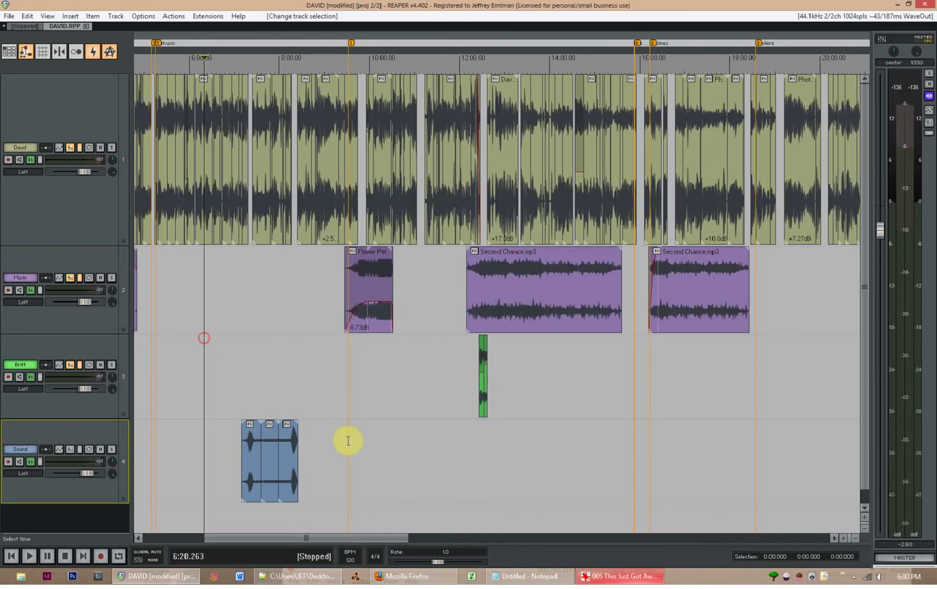
pyautogui.click(309, 578)
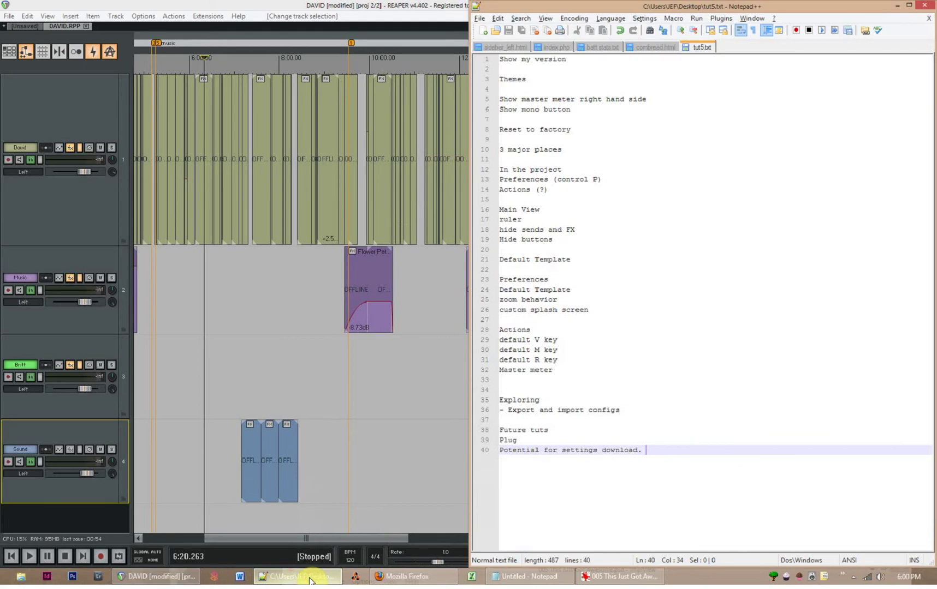
pyautogui.click(309, 578)
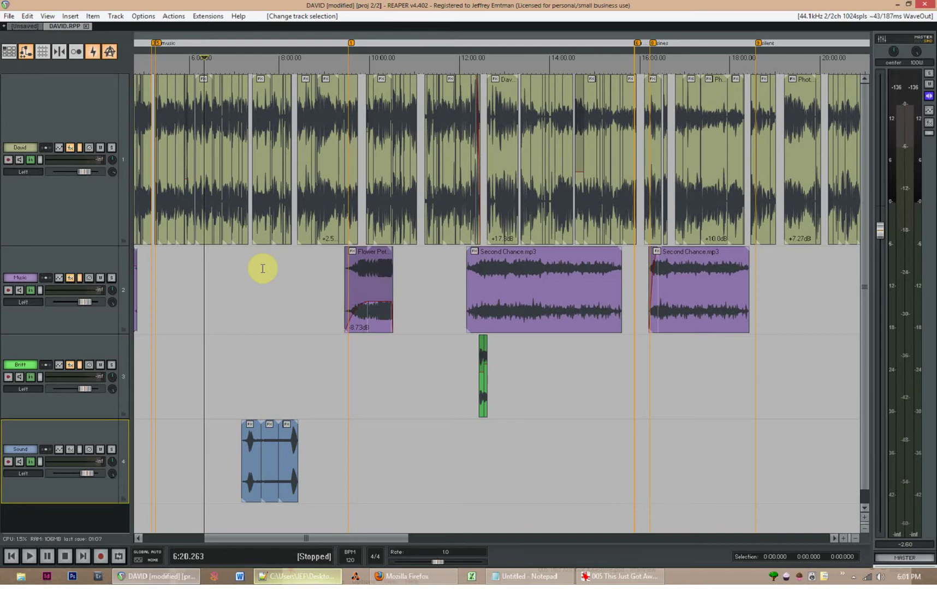
# Switch the REAPER theme to Default
pyautogui.click(142, 18)
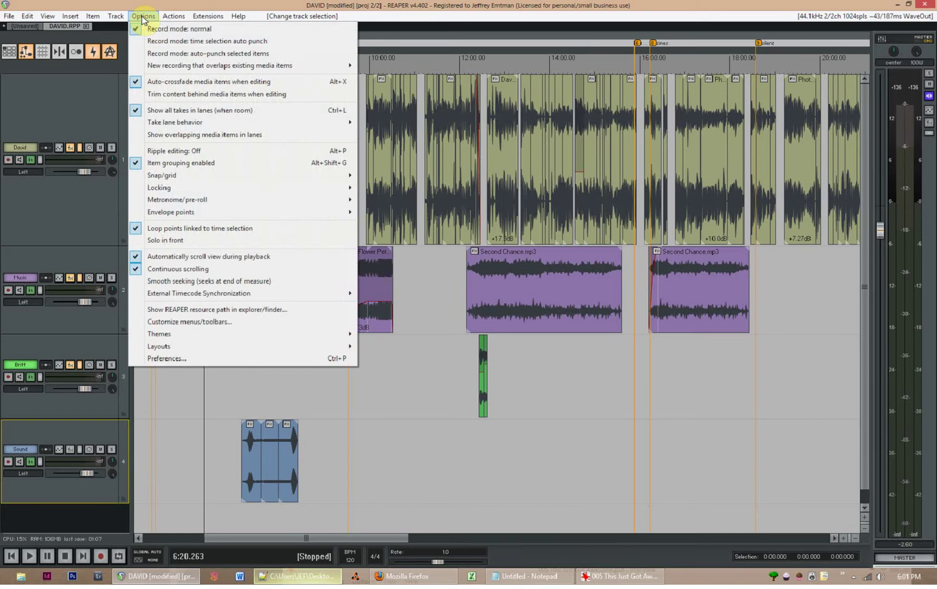
pyautogui.moveTo(331, 337)
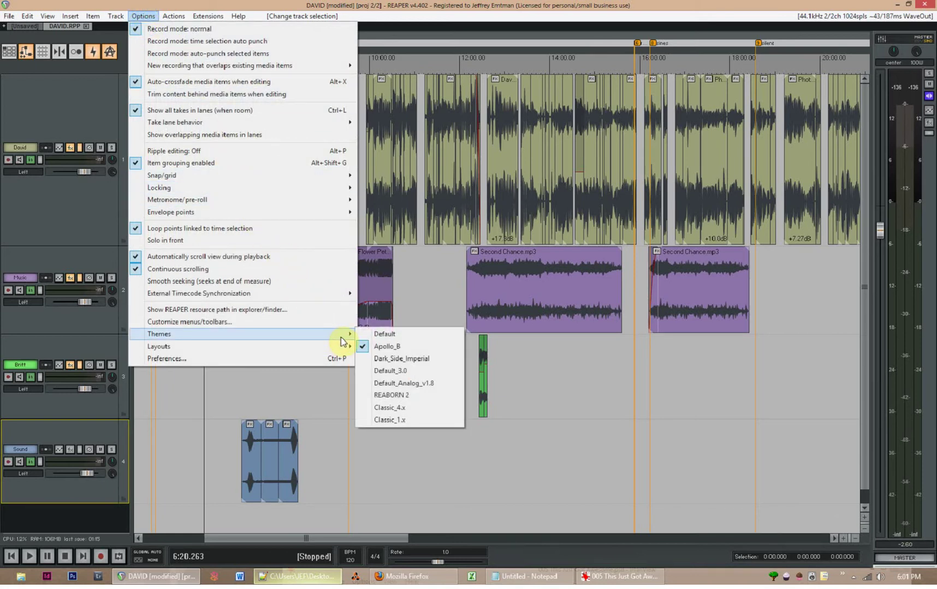
pyautogui.click(386, 335)
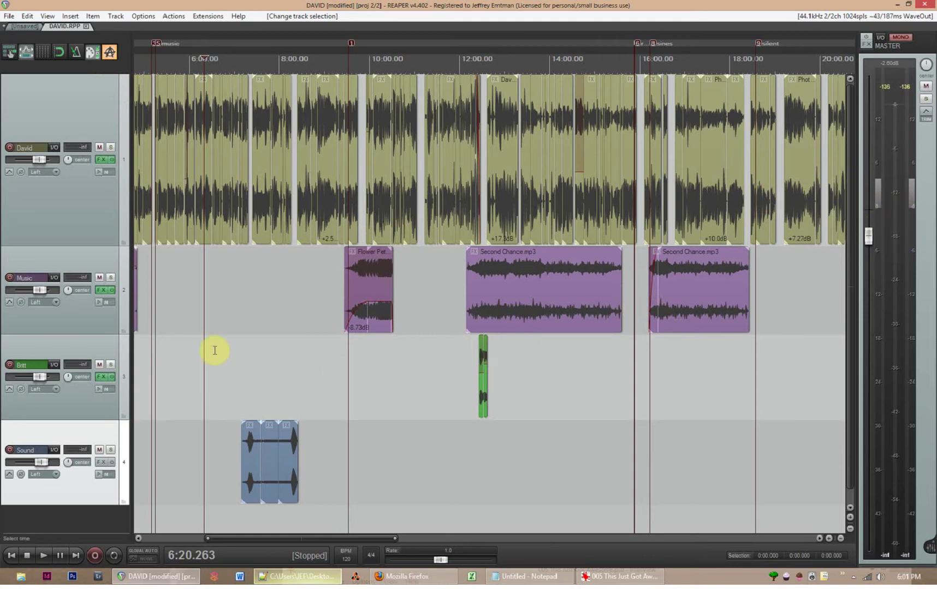
# Toggle the docked mixer's master track and the MONO option, returning both to their original state
pyautogui.click(93, 55)
pyautogui.click(93, 55)
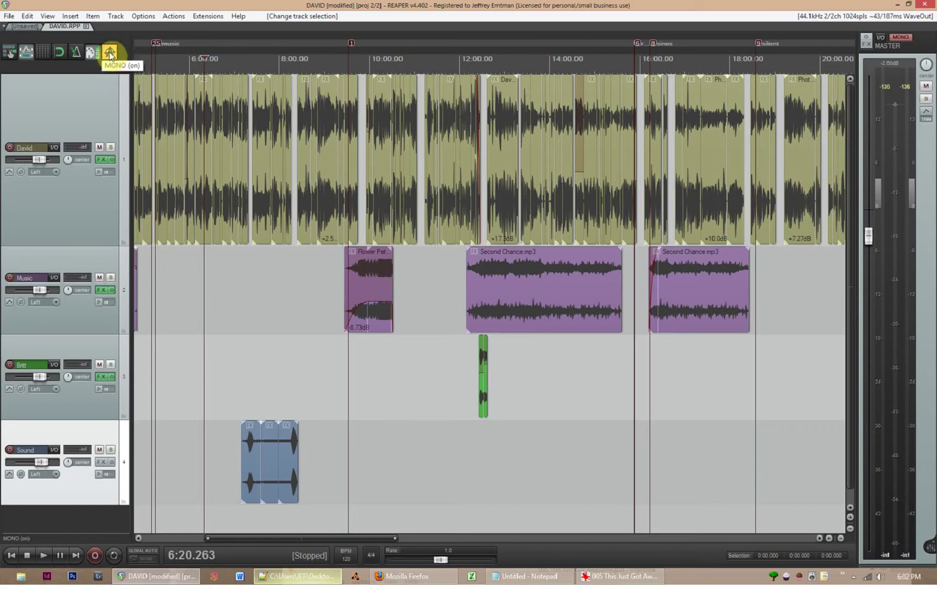
pyautogui.click(109, 53)
pyautogui.click(110, 53)
pyautogui.click(109, 53)
pyautogui.click(109, 53)
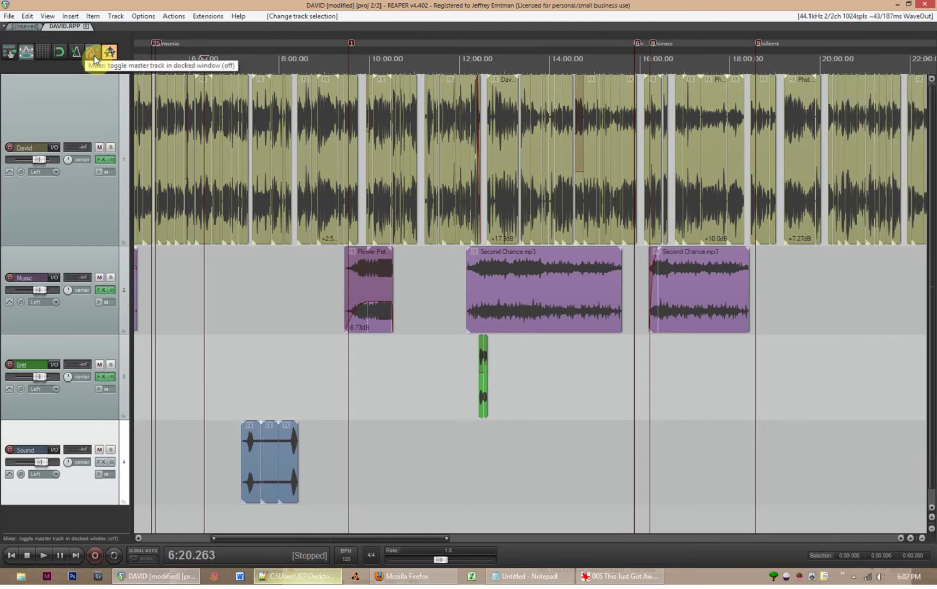
# Place the edit cursor at about 8:47 and play a few seconds of the project to watch the master meter
pyautogui.click(351, 334)
pyautogui.click(341, 356)
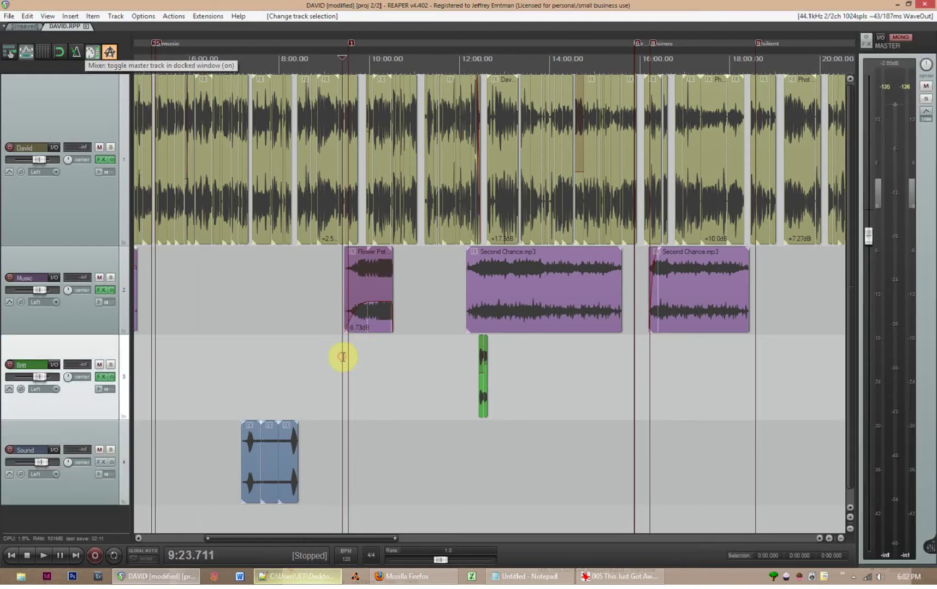
pyautogui.click(316, 363)
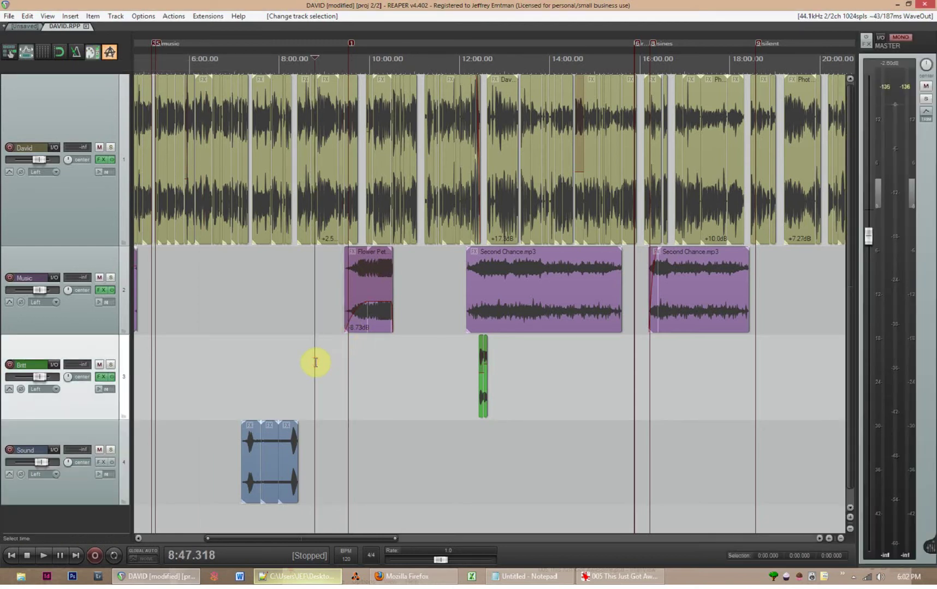
pyautogui.press('space')
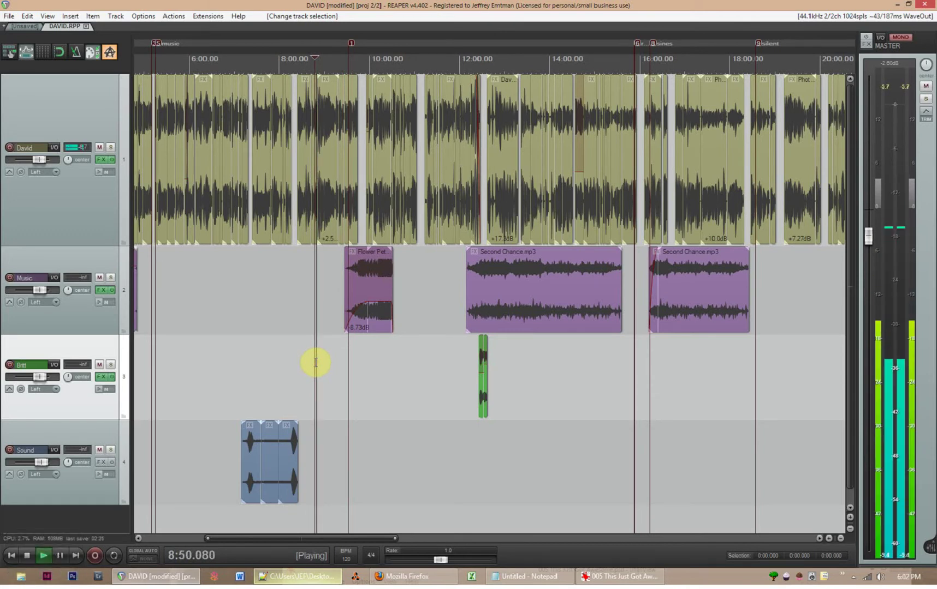
pyautogui.press('space')
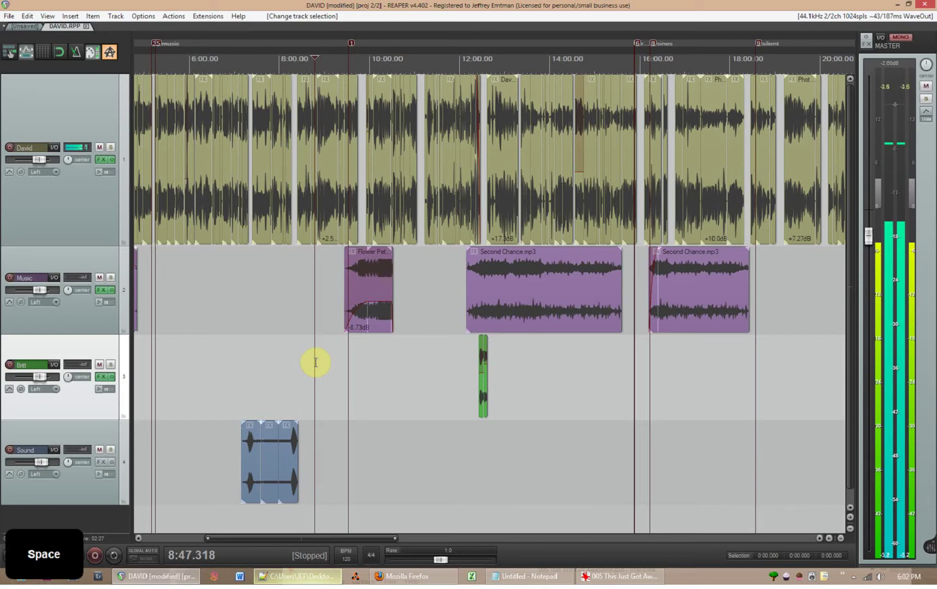
pyautogui.click(427, 373)
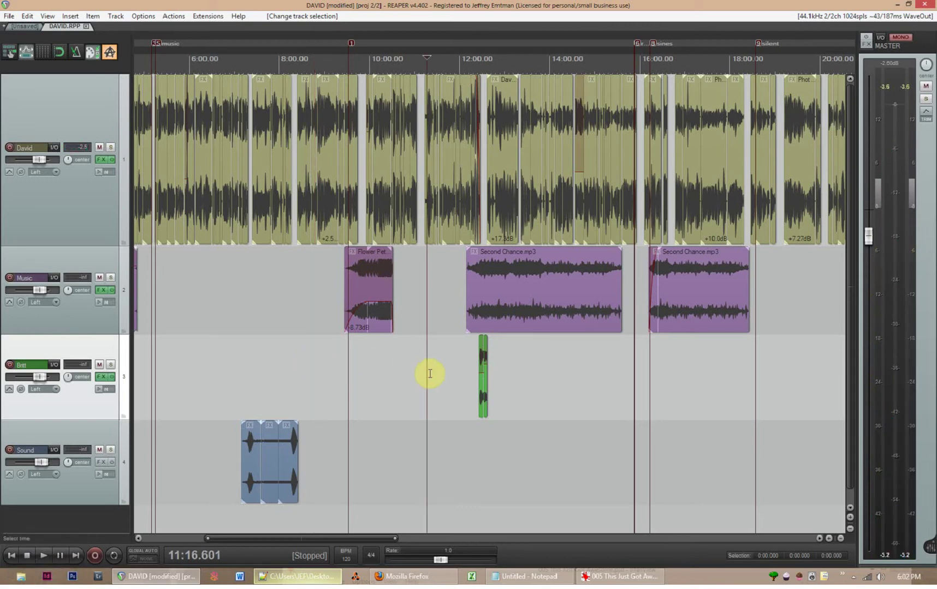
pyautogui.click(455, 371)
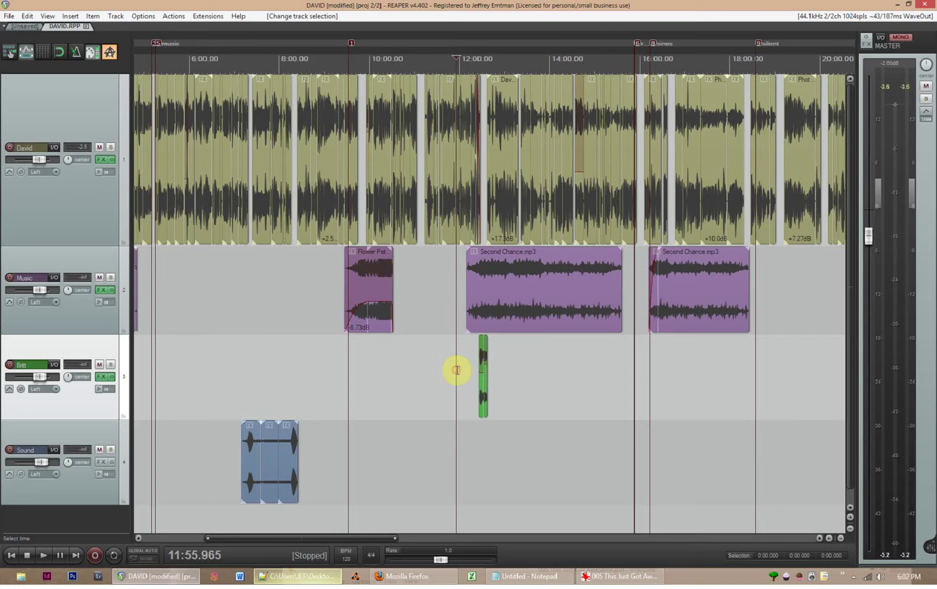
pyautogui.click(530, 372)
pyautogui.click(591, 374)
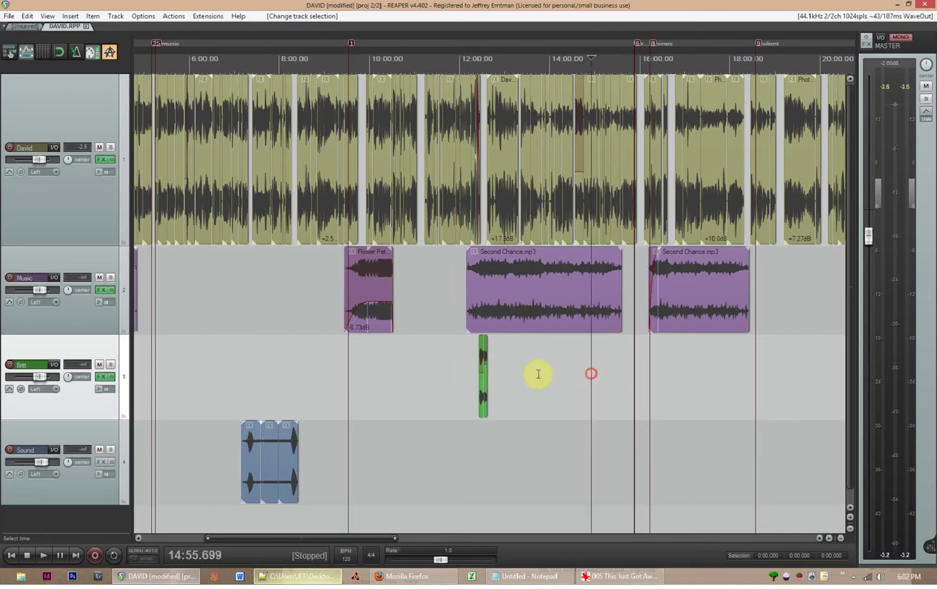
pyautogui.click(279, 379)
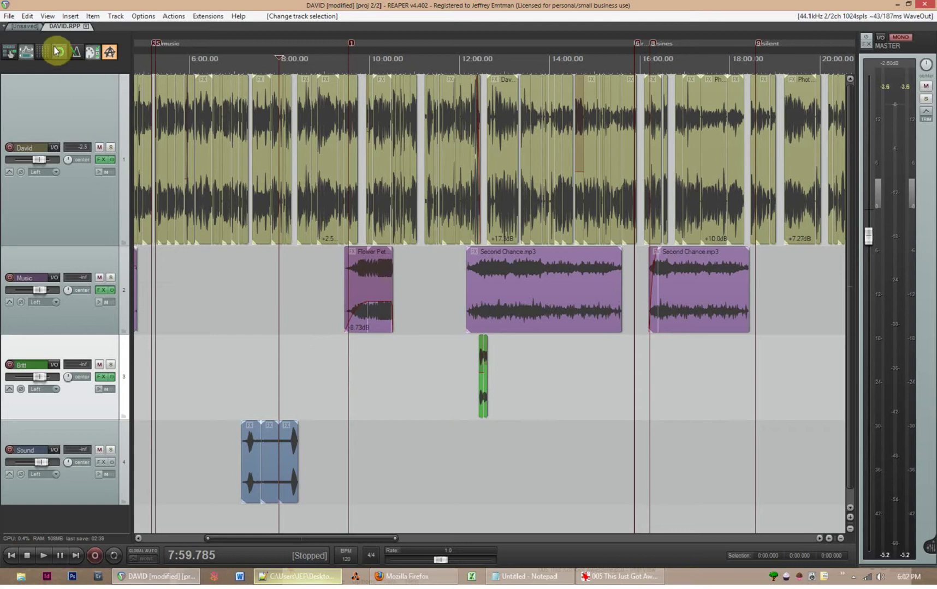
pyautogui.scroll(-2, 329, 351)
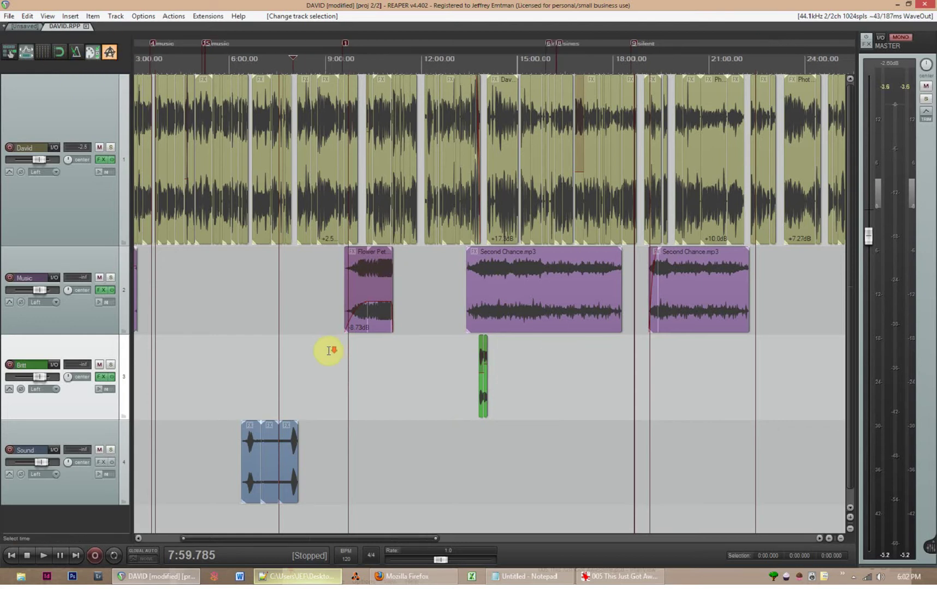
pyautogui.scroll(-2, 329, 351)
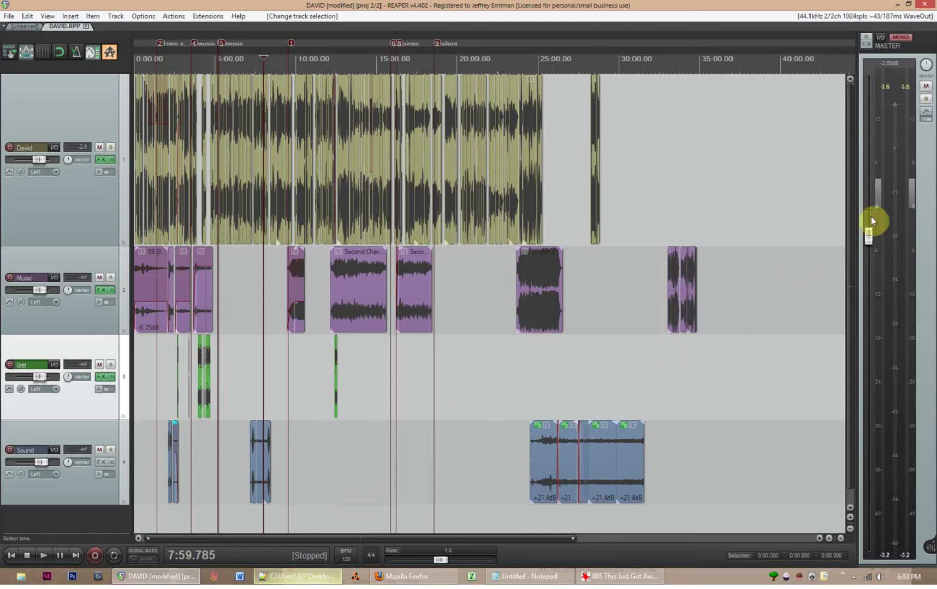
# Quit REAPER without saving the project, and relaunch it with its configuration reset to factory defaults
pyautogui.click(926, 4)
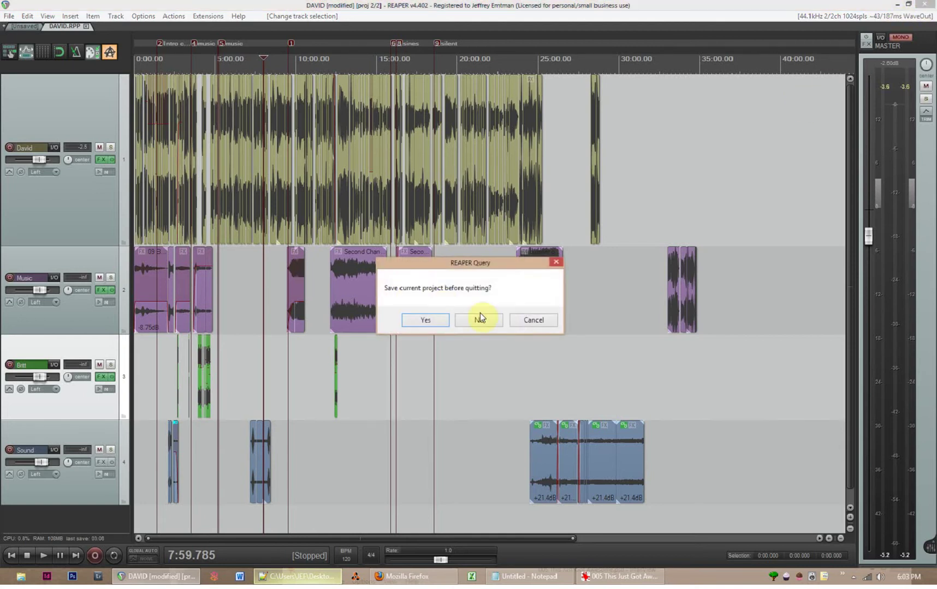
pyautogui.click(479, 326)
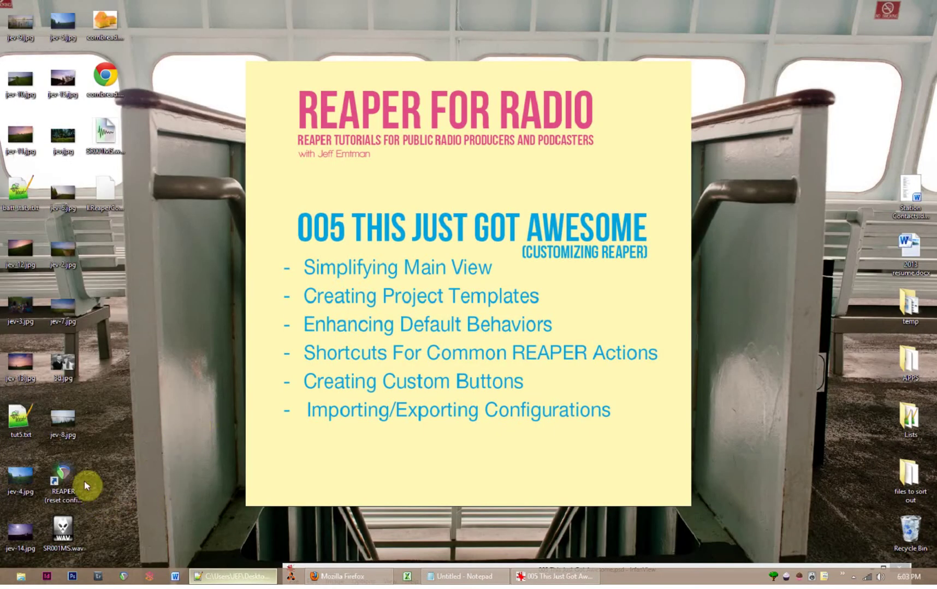
pyautogui.click(68, 481)
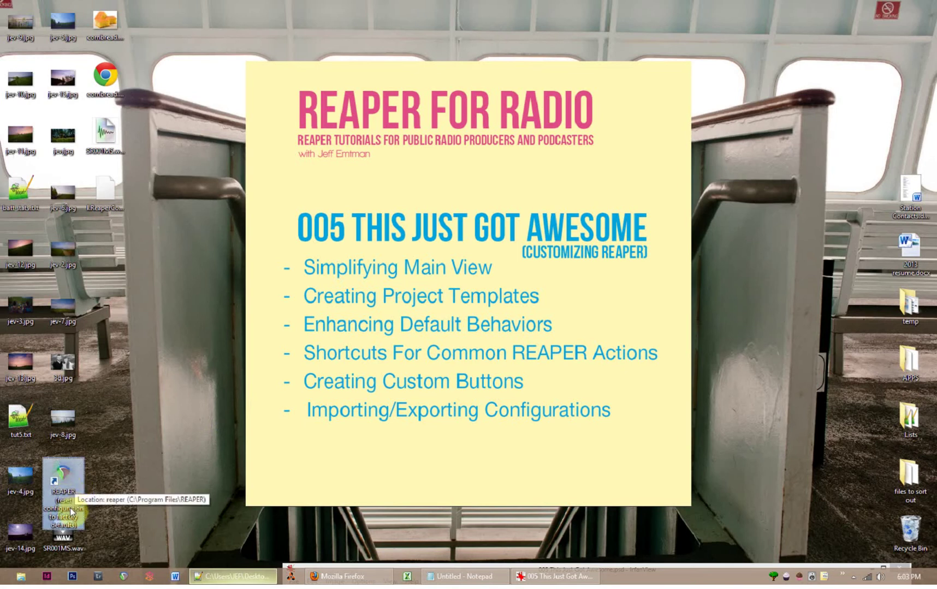
pyautogui.doubleClick(69, 476)
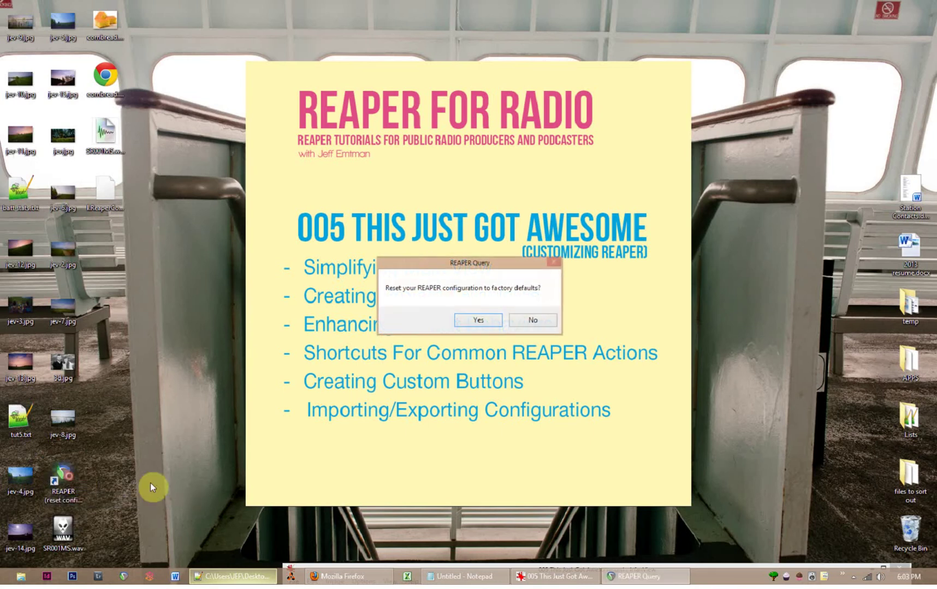
pyautogui.click(475, 320)
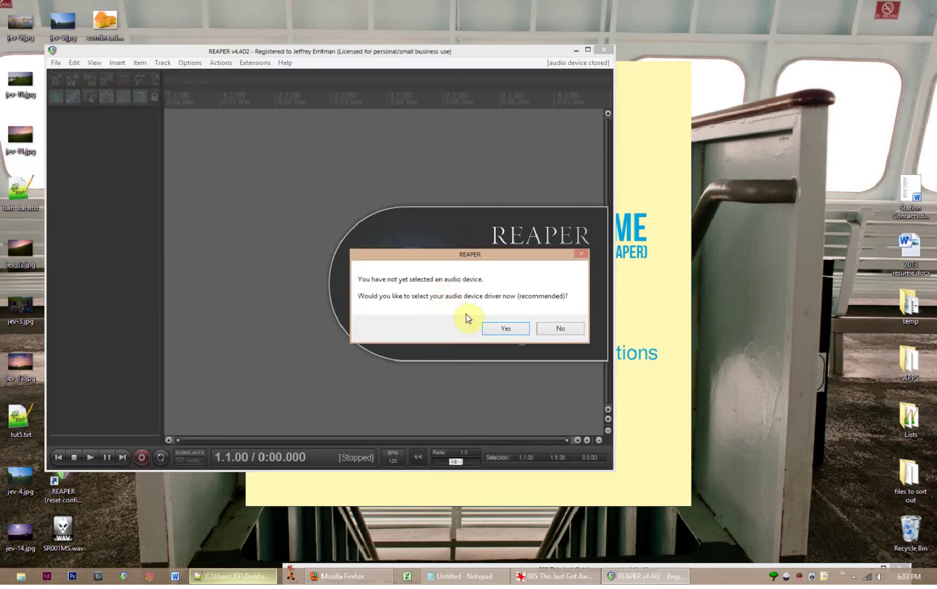
# Accept the WaveOut audio device settings for the fresh configuration and maximize the REAPER window
pyautogui.click(507, 329)
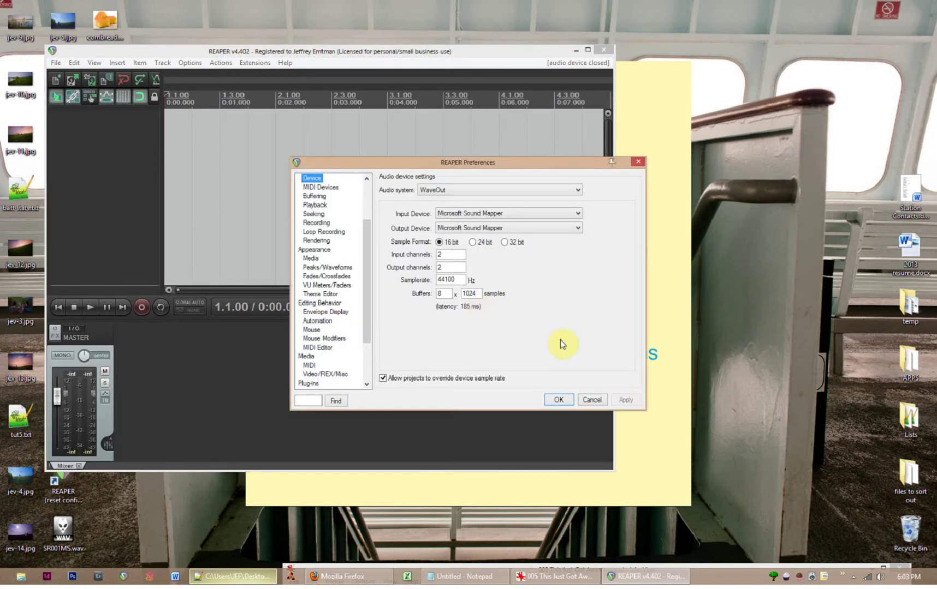
pyautogui.click(558, 400)
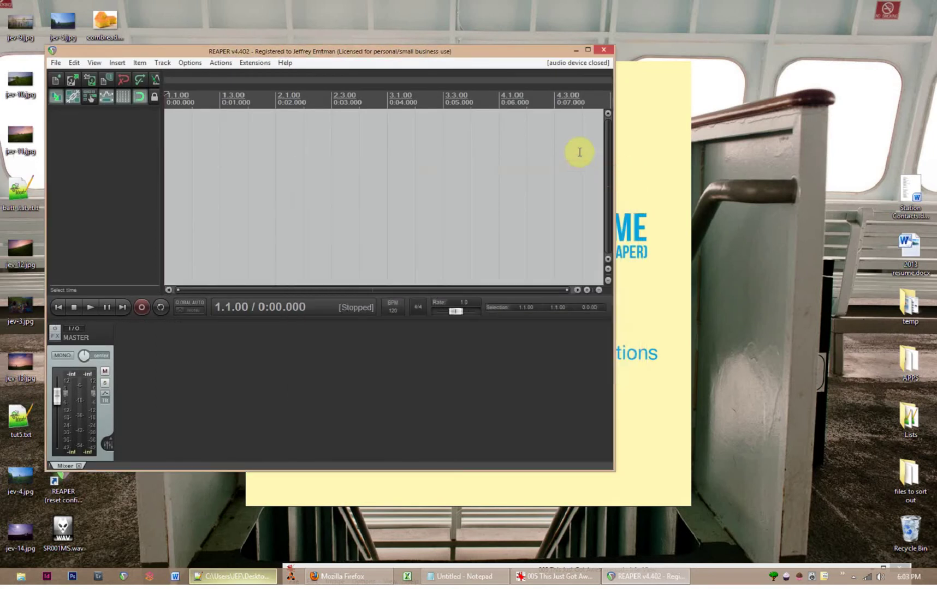
pyautogui.click(587, 49)
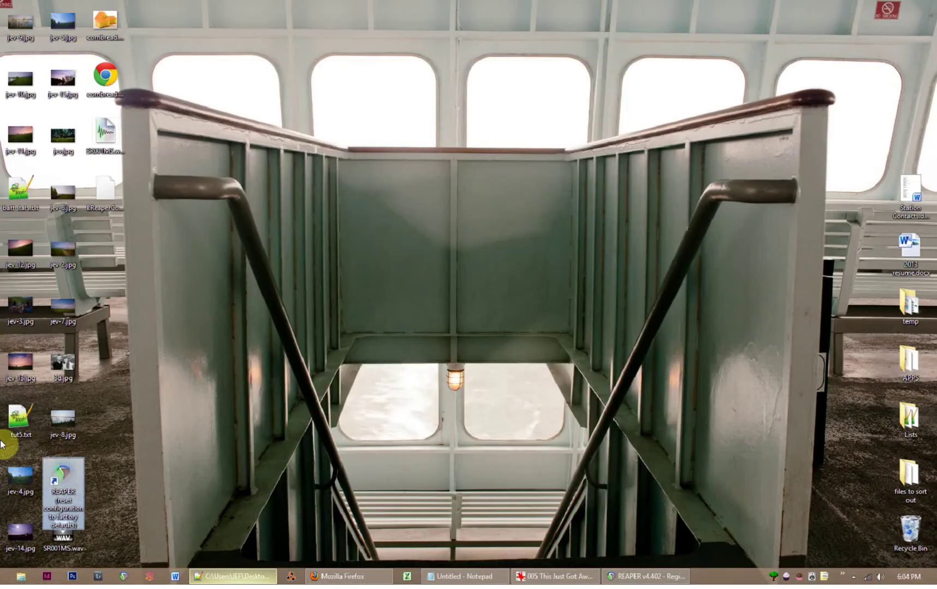
# Import SR001MS.wav from the desktop onto a new track, starting at 0:00.000, and enlarge the track's height
pyautogui.moveTo(67, 544); pyautogui.dragTo(172, 109)
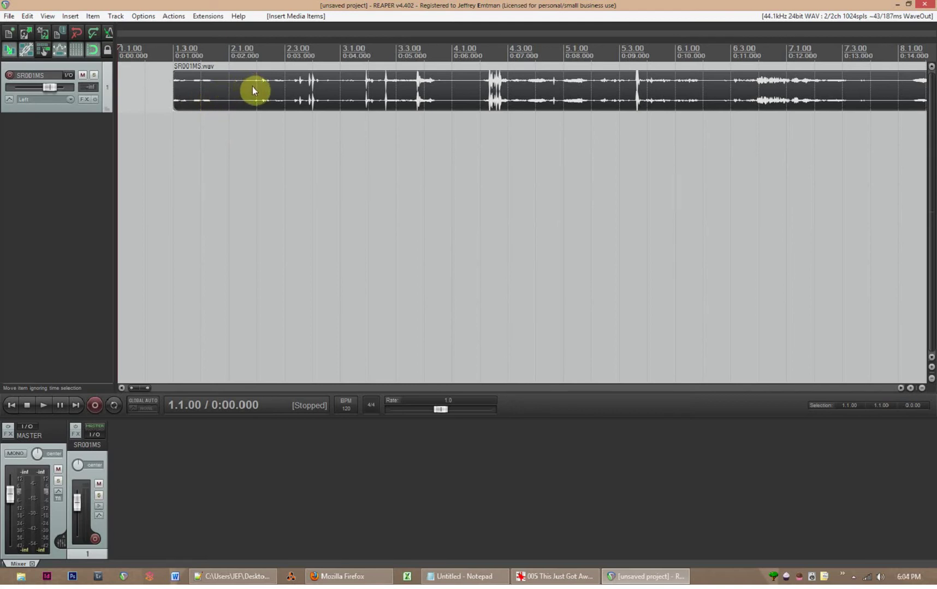
pyautogui.moveTo(257, 89); pyautogui.dragTo(127, 94)
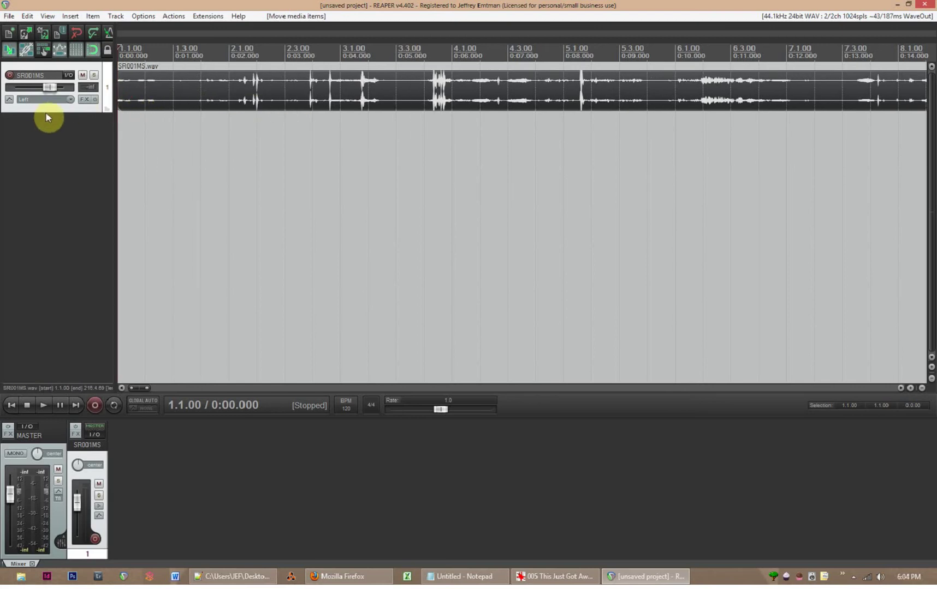
pyautogui.moveTo(43, 111); pyautogui.dragTo(92, 282)
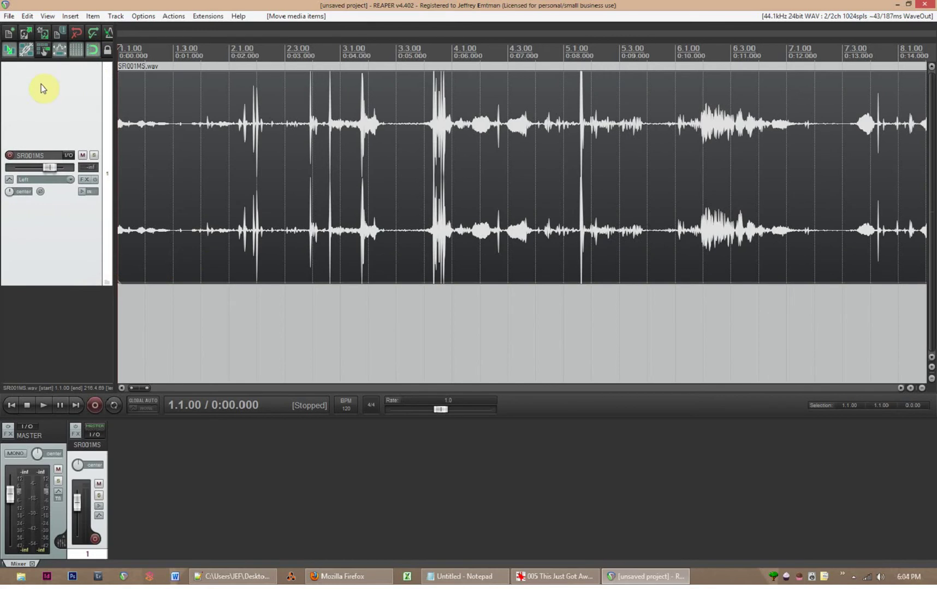
# Disable the grid lines and snapping in the arrange view
pyautogui.click(76, 52)
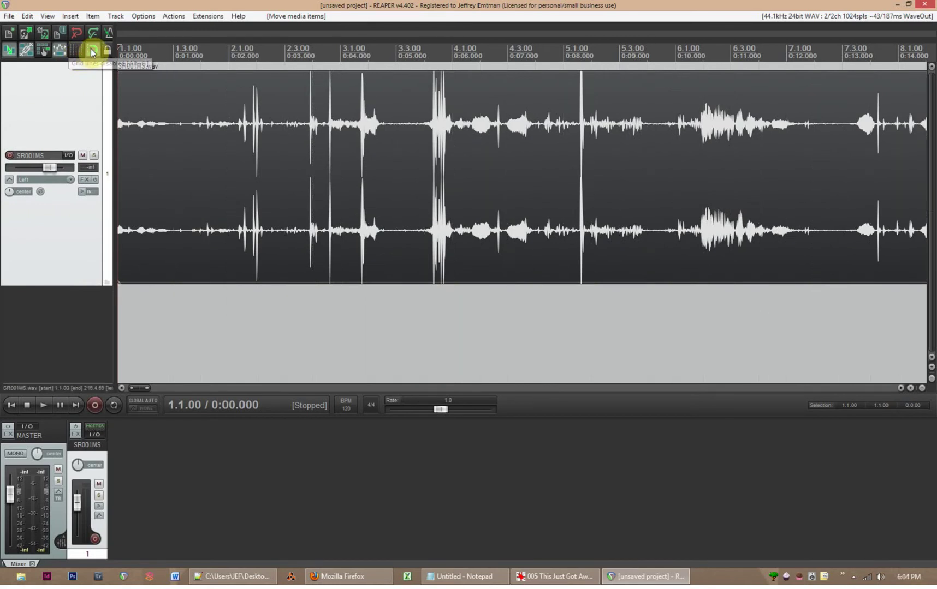
pyautogui.click(96, 51)
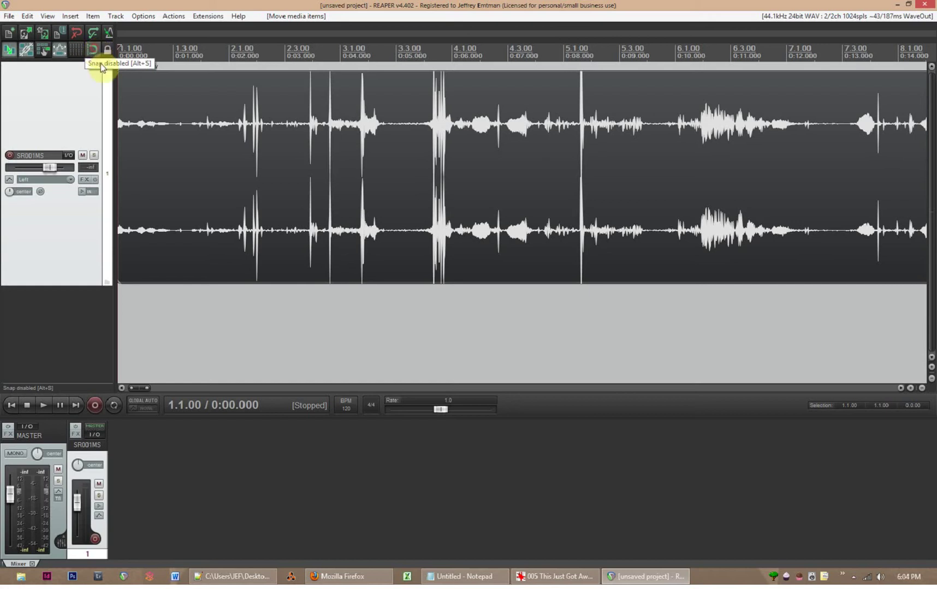
pyautogui.moveTo(175, 232)
pyautogui.mouseDown()
pyautogui.moveTo(277, 240)
pyautogui.moveTo(170, 246)
pyautogui.mouseUp()
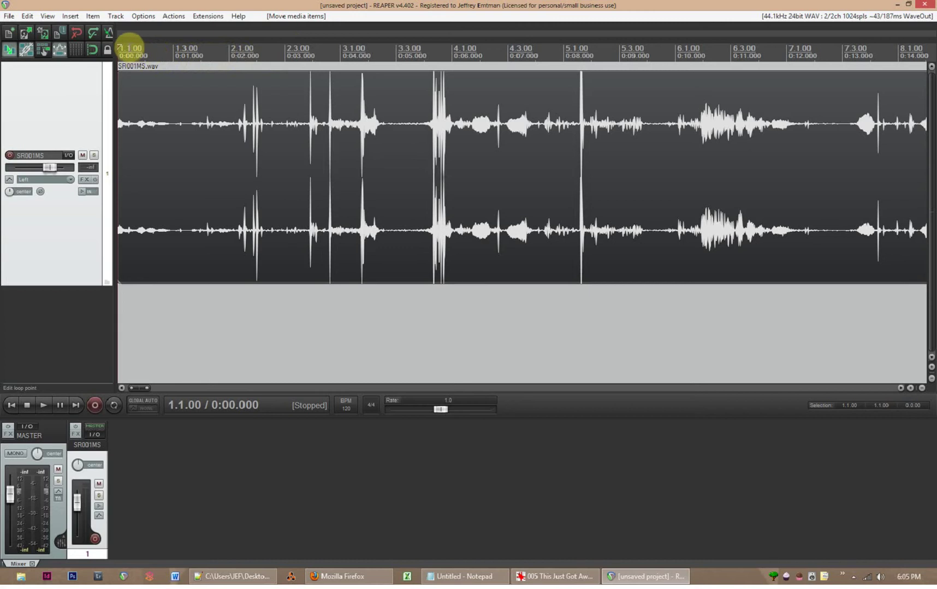
# Switch the timeline ruler from measures and beats to the Minutes:Seconds format, and place the edit cursor at about 0:03.6
pyautogui.scroll(2, 130, 49)
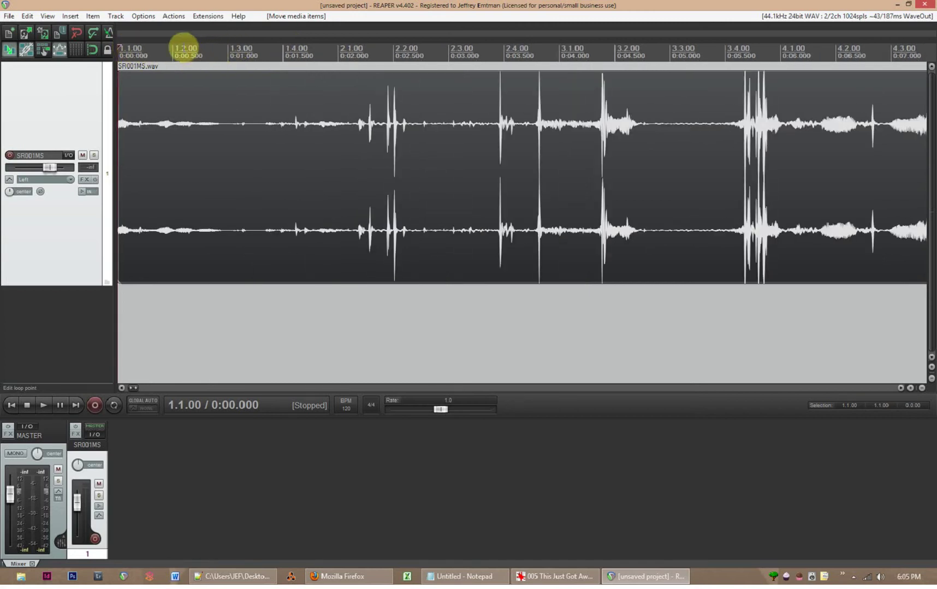
pyautogui.scroll(-2, 205, 50)
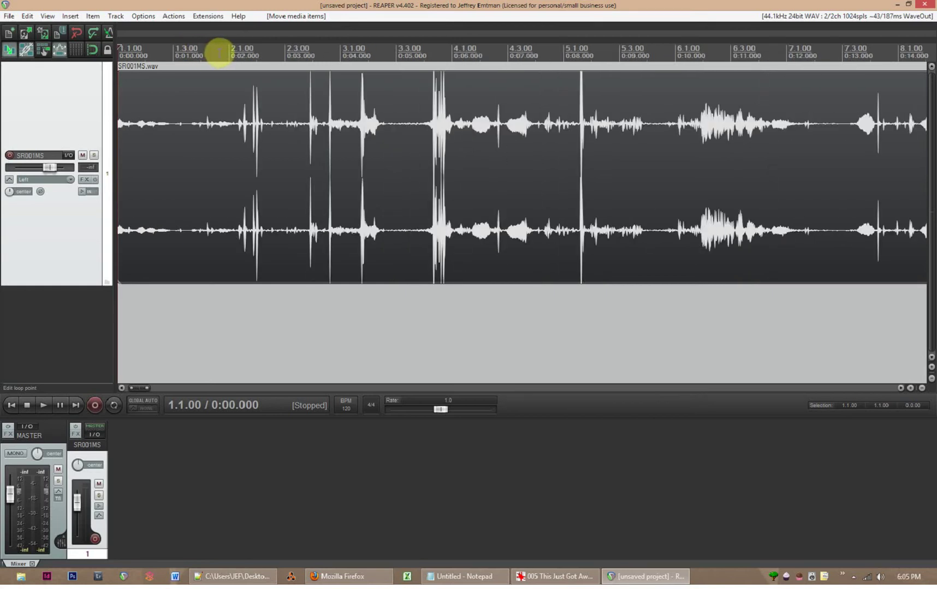
pyautogui.rightClick(219, 53)
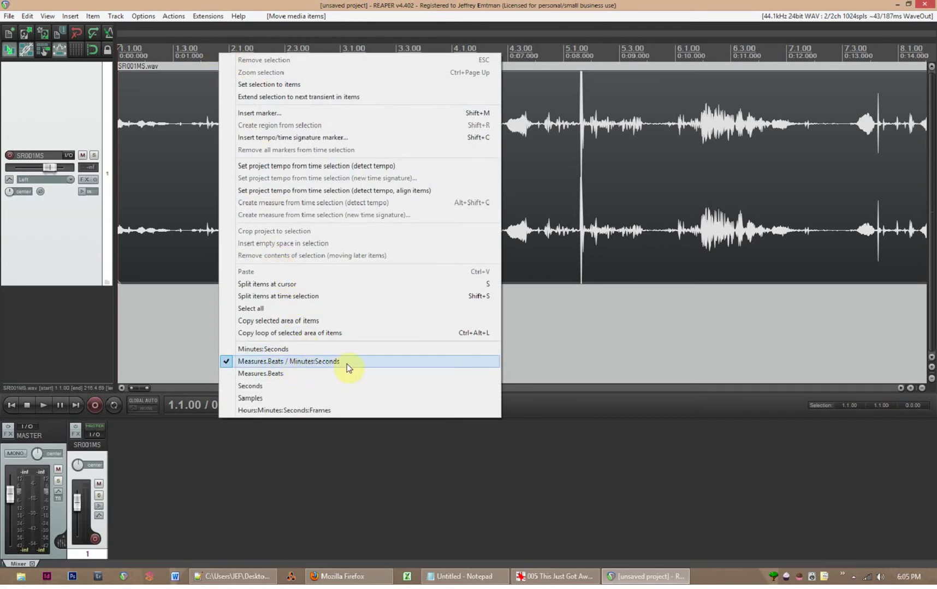
pyautogui.click(284, 354)
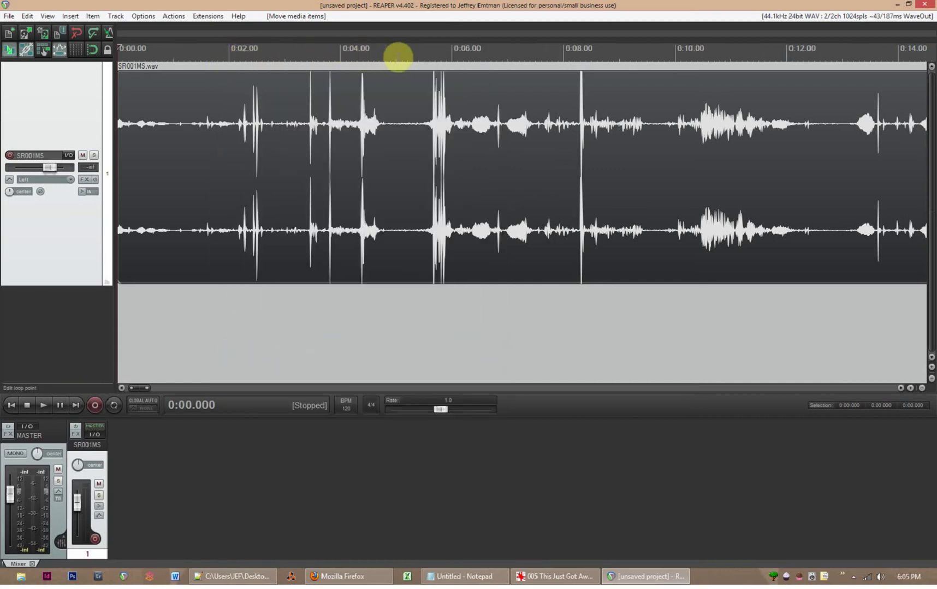
pyautogui.scroll(6, 130, 125)
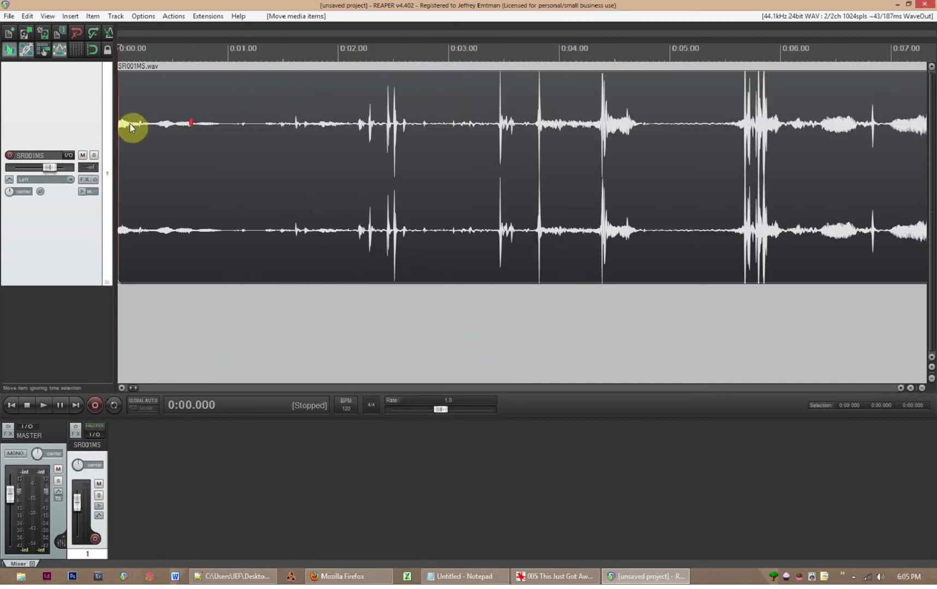
pyautogui.scroll(-8, 131, 124)
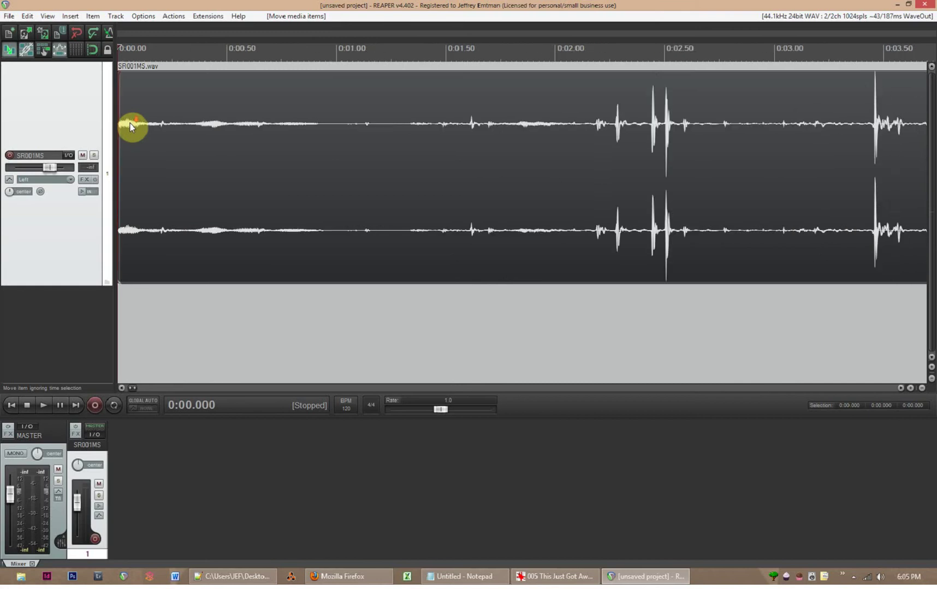
pyautogui.click(261, 322)
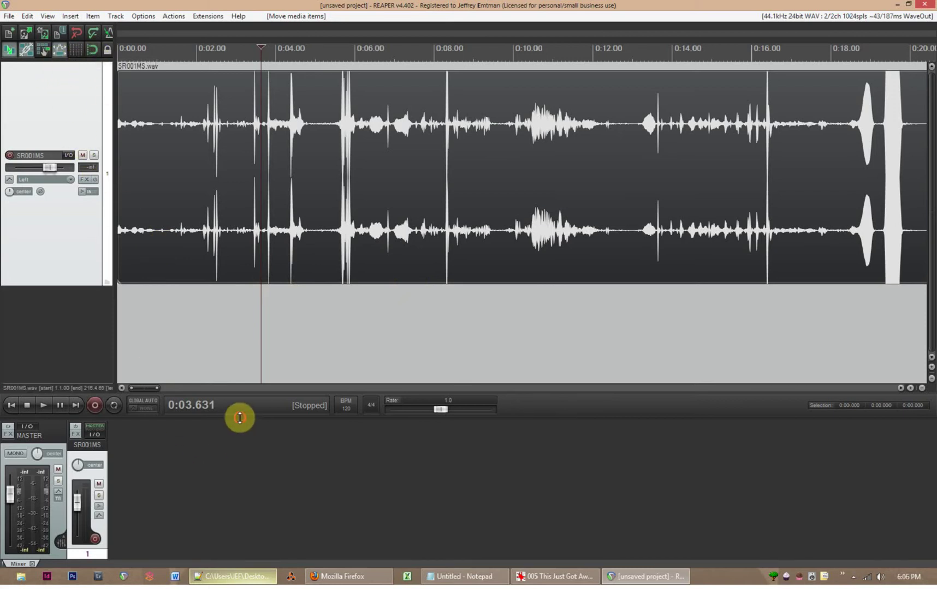
# Turn off the display of FX inserts and sends in the mixer, leaving the mixer area slightly taller than before
pyautogui.moveTo(240, 418); pyautogui.dragTo(248, 192)
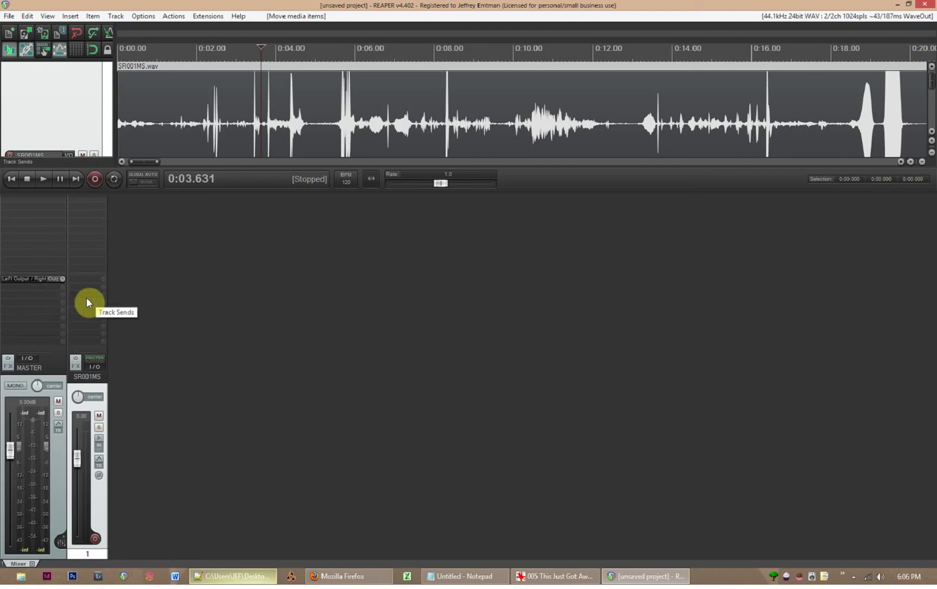
pyautogui.rightClick(55, 359)
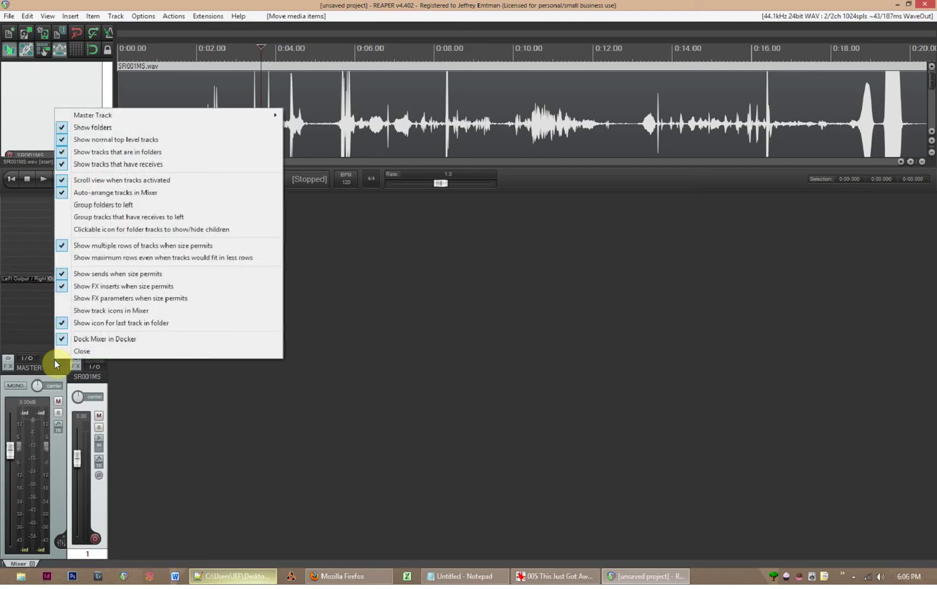
pyautogui.click(57, 368)
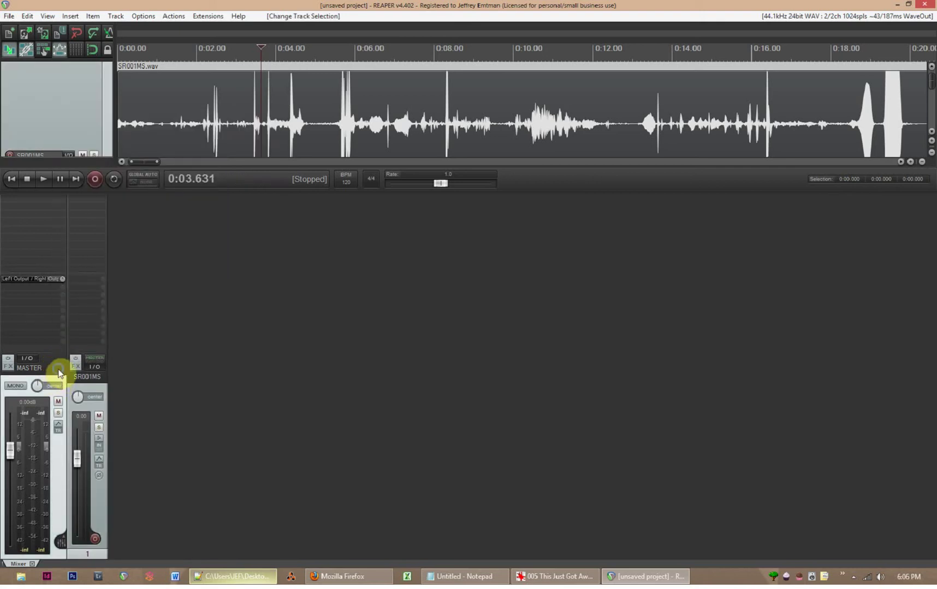
pyautogui.rightClick(59, 373)
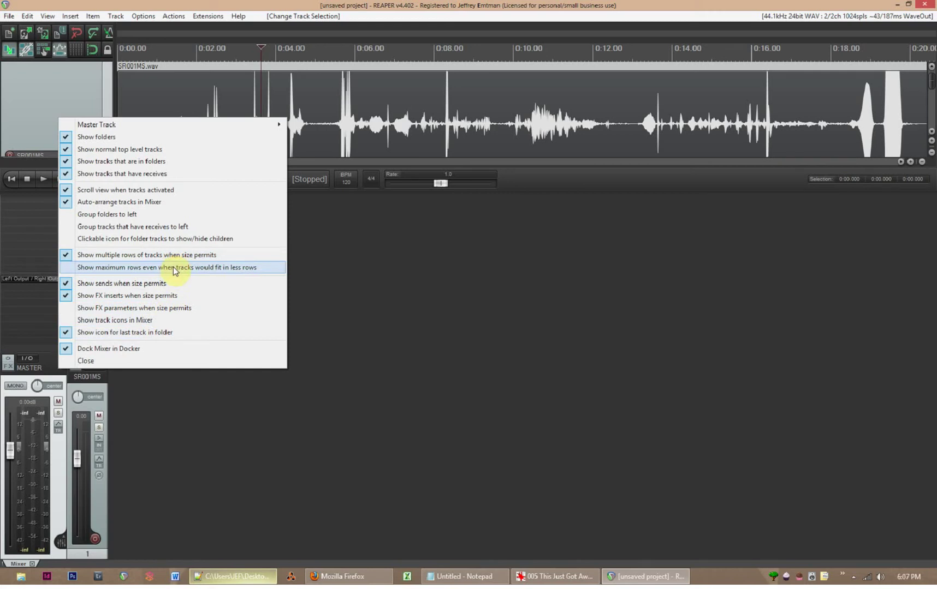
pyautogui.click(173, 300)
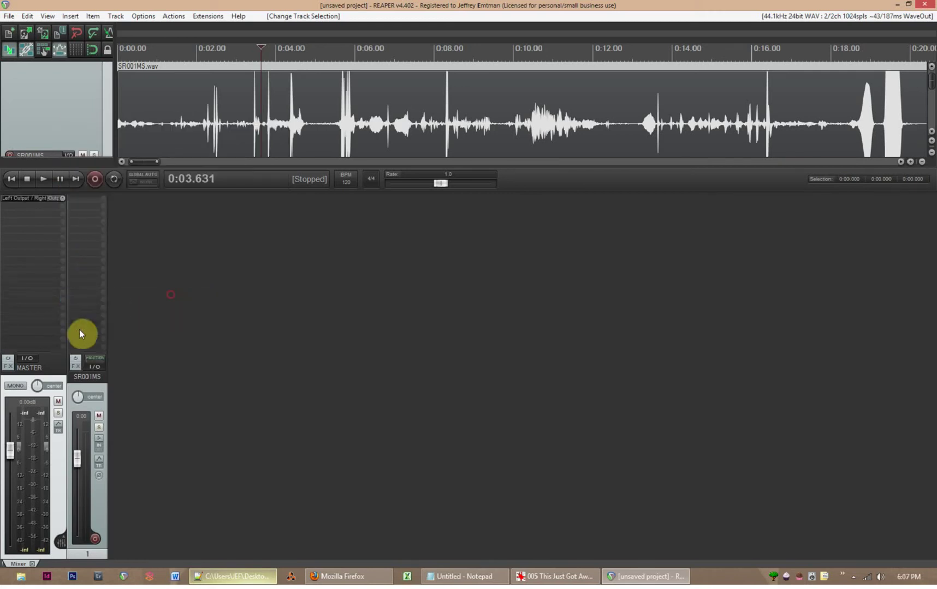
pyautogui.rightClick(54, 370)
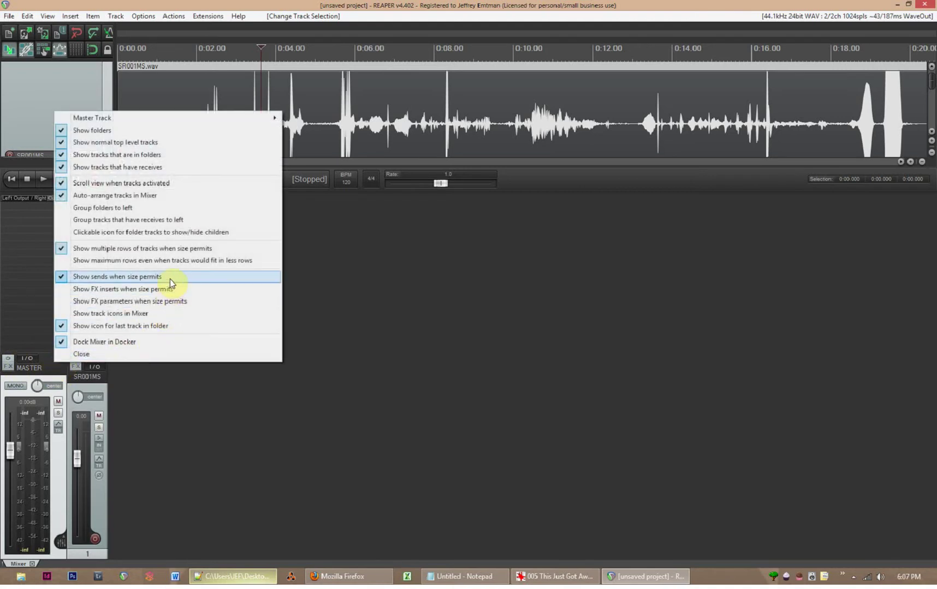
pyautogui.click(170, 280)
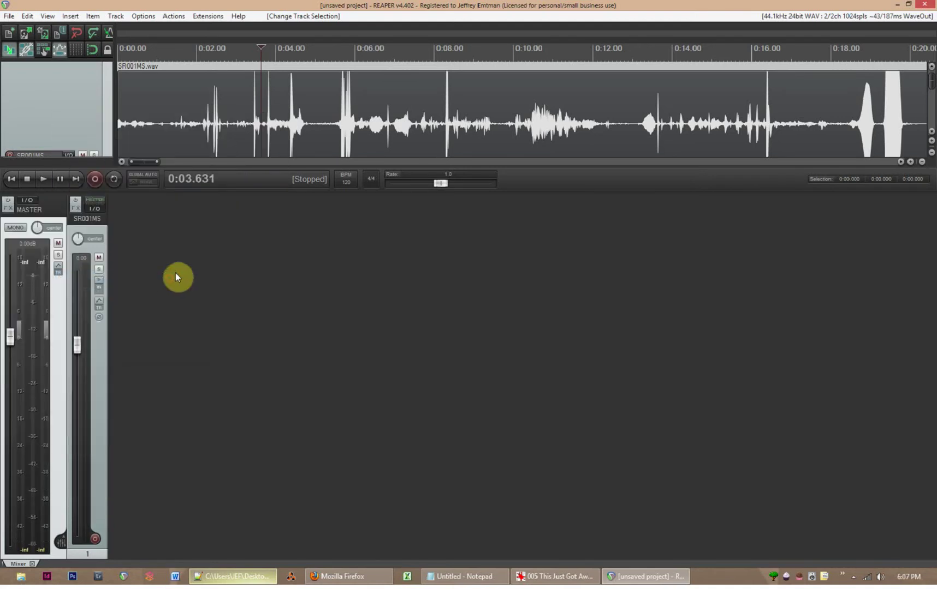
pyautogui.moveTo(299, 190); pyautogui.dragTo(281, 377)
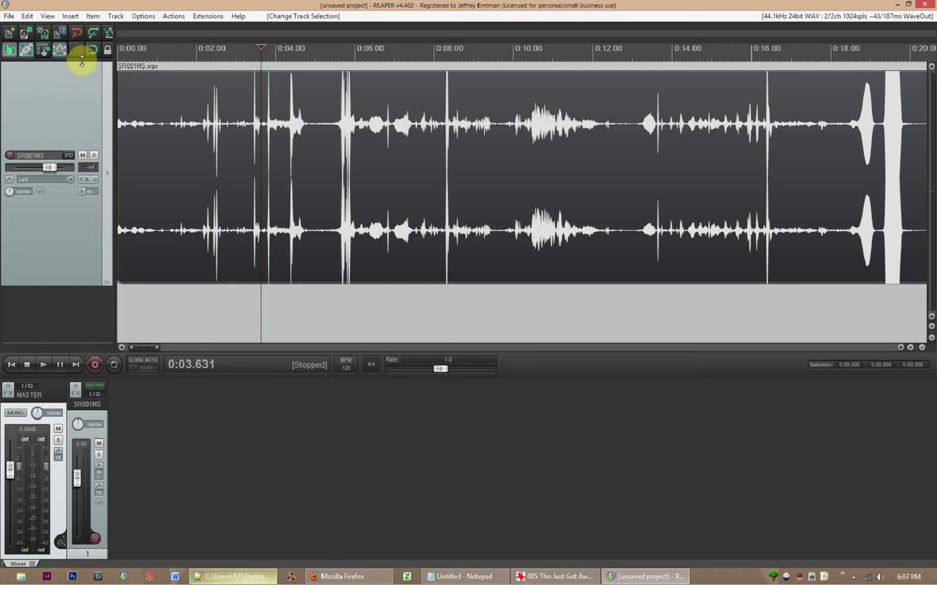
# Enlarge the main toolbar's area to three rows of icons and open the toolbar's customization window in the middle of the screen
pyautogui.moveTo(89, 61); pyautogui.dragTo(90, 105)
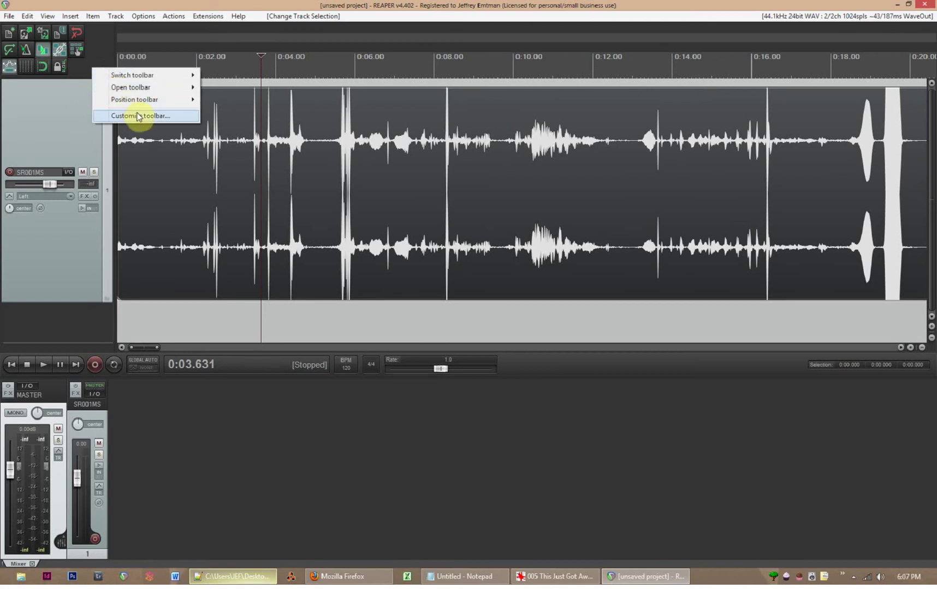
pyautogui.rightClick(85, 69)
pyautogui.rightClick(100, 52)
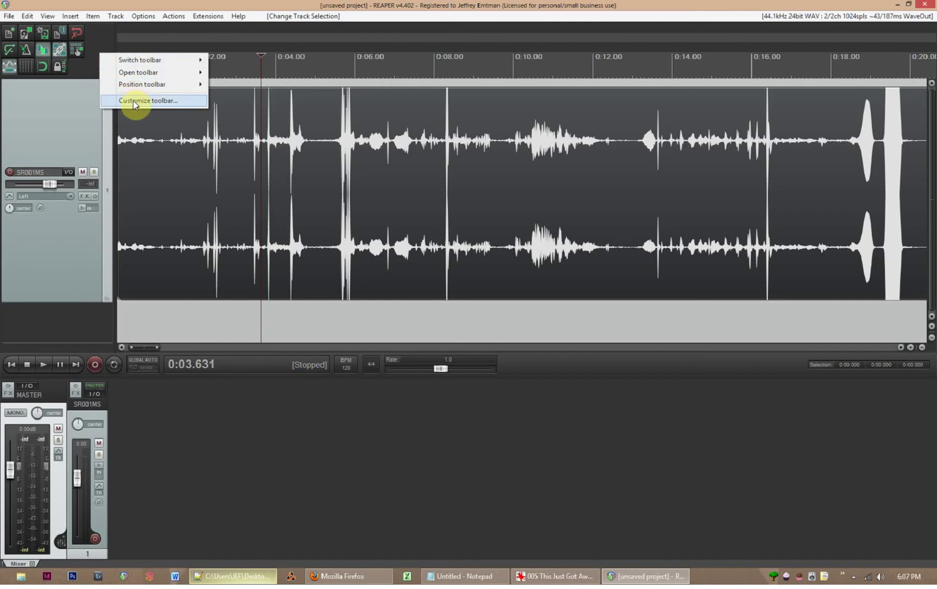
pyautogui.click(132, 101)
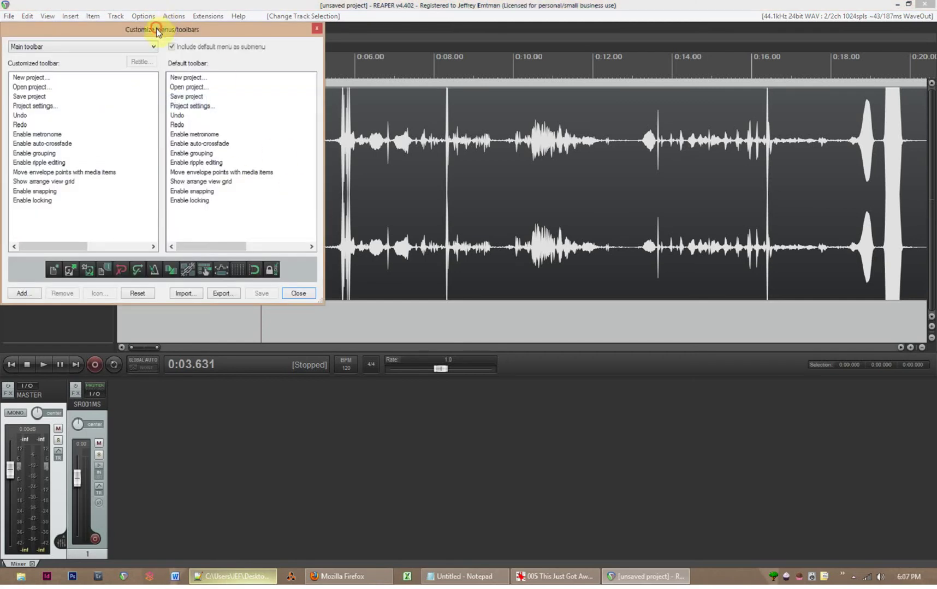
pyautogui.moveTo(163, 28); pyautogui.dragTo(548, 168)
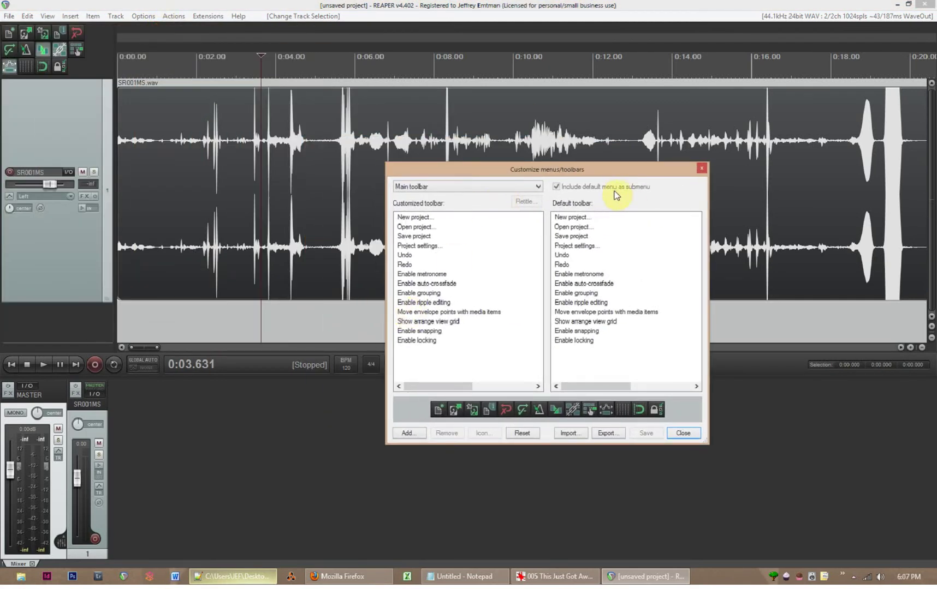
# Remove New project, Open project, Save project, Project settings, Undo, Redo, Enable metronome and Enable auto-crossfade from the customized main toolbar
pyautogui.click(567, 217)
pyautogui.click(423, 218)
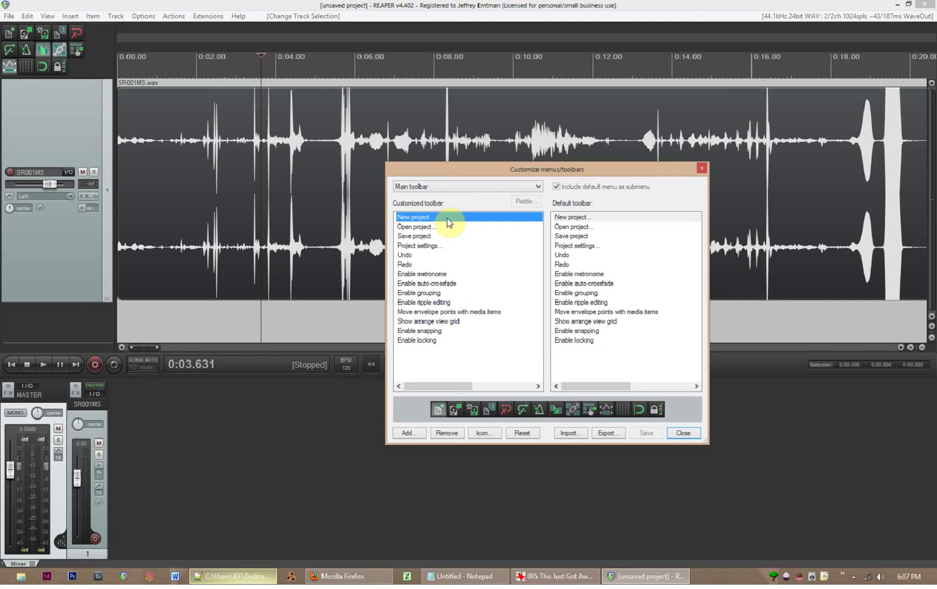
pyautogui.click(441, 434)
pyautogui.click(441, 433)
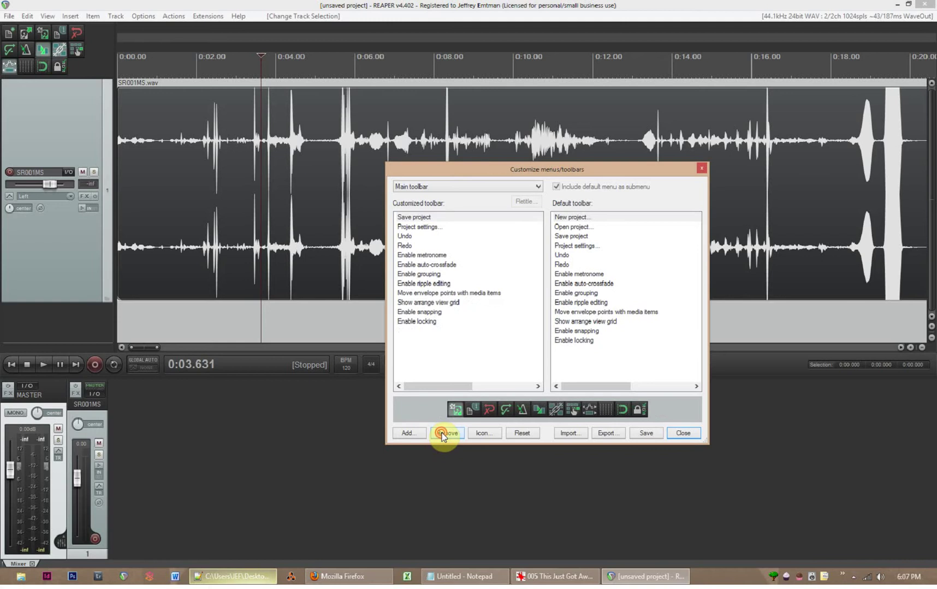
pyautogui.click(441, 434)
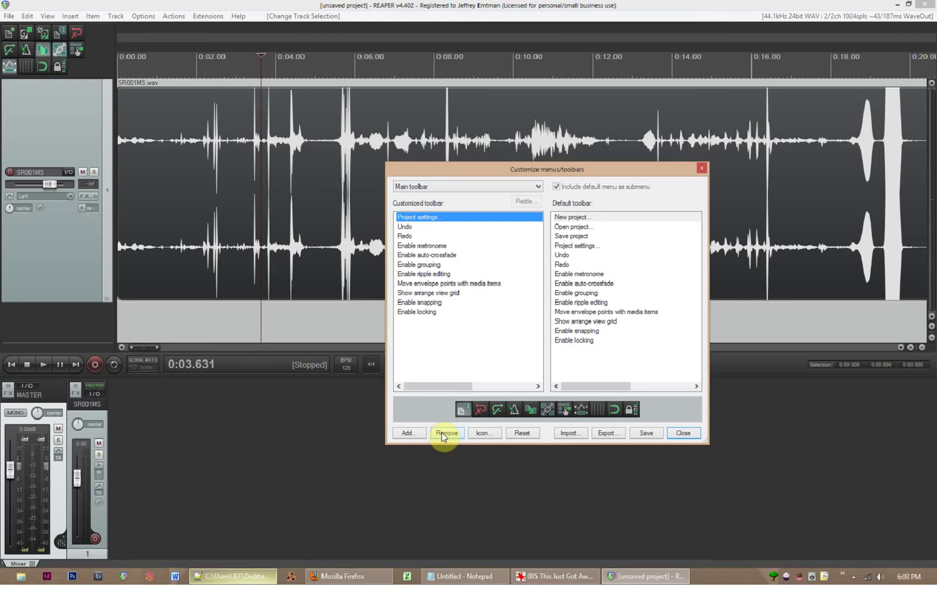
pyautogui.click(442, 435)
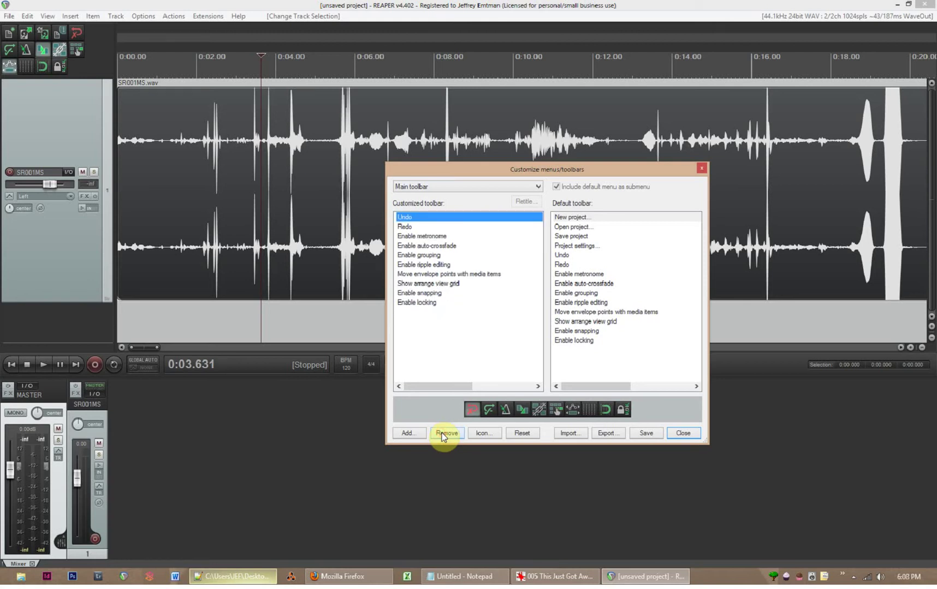
pyautogui.click(442, 435)
pyautogui.click(443, 434)
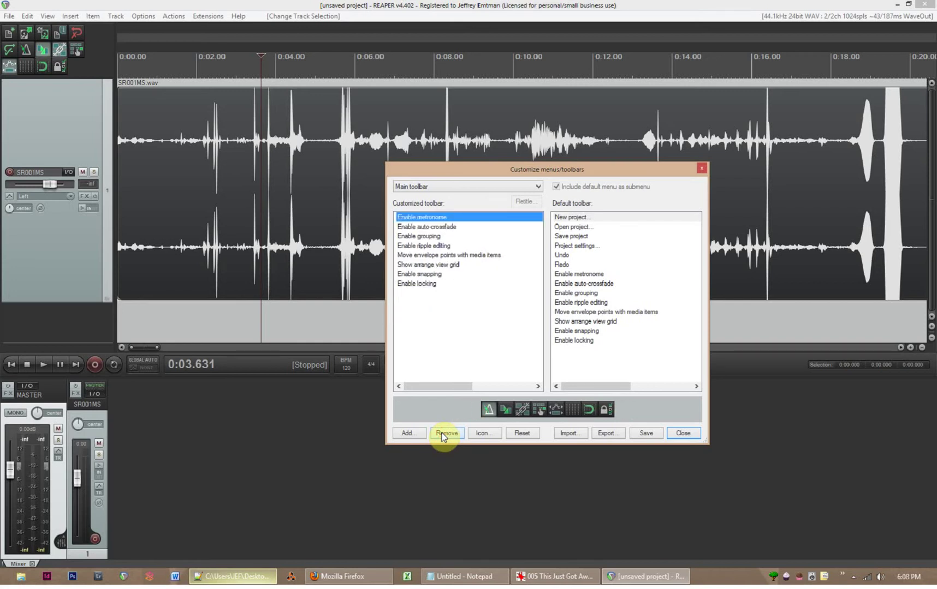
pyautogui.click(442, 434)
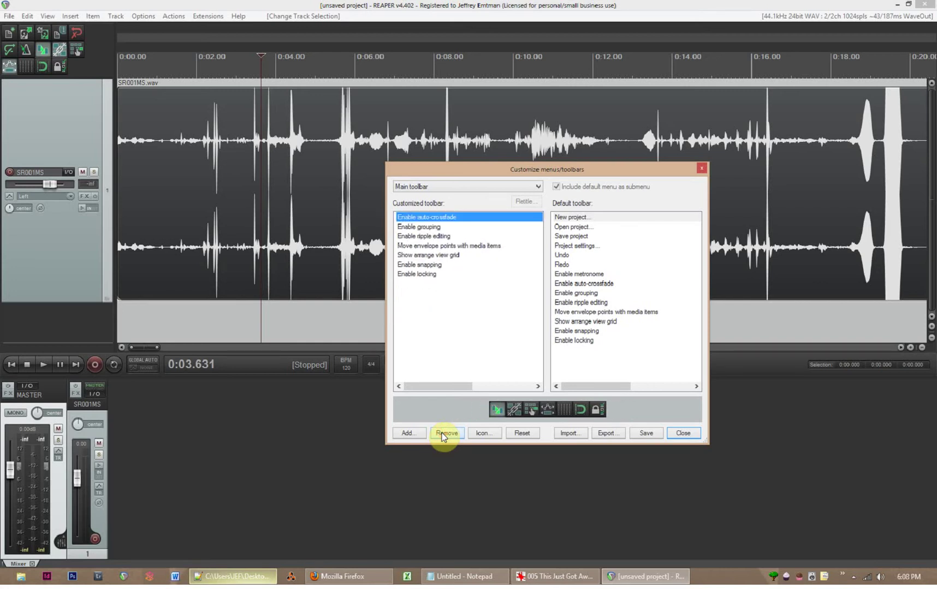
pyautogui.click(443, 434)
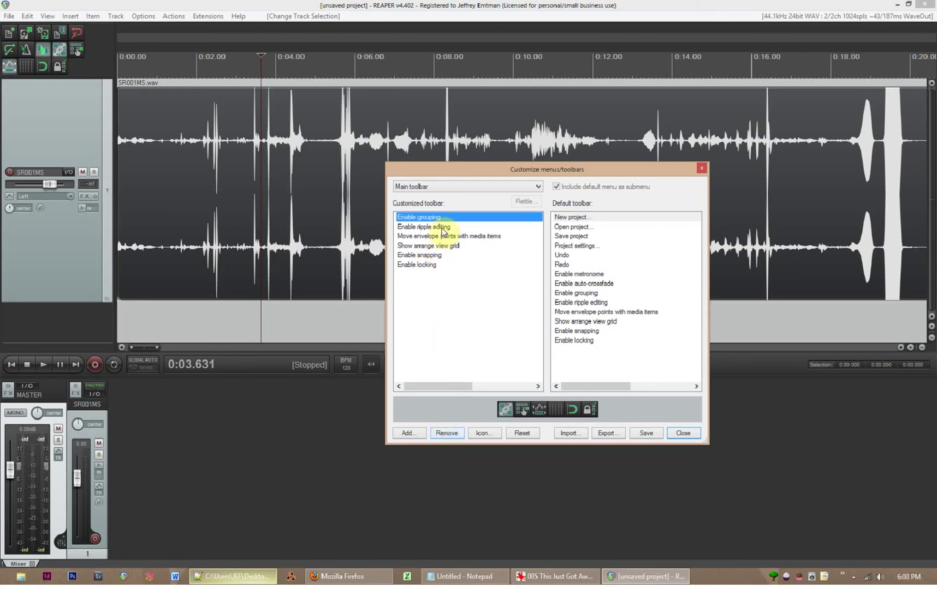
# Remove Enable snapping, Show arrange view grid and Enable locking from the customized main toolbar, save the toolbar and close its customization window
pyautogui.click(442, 232)
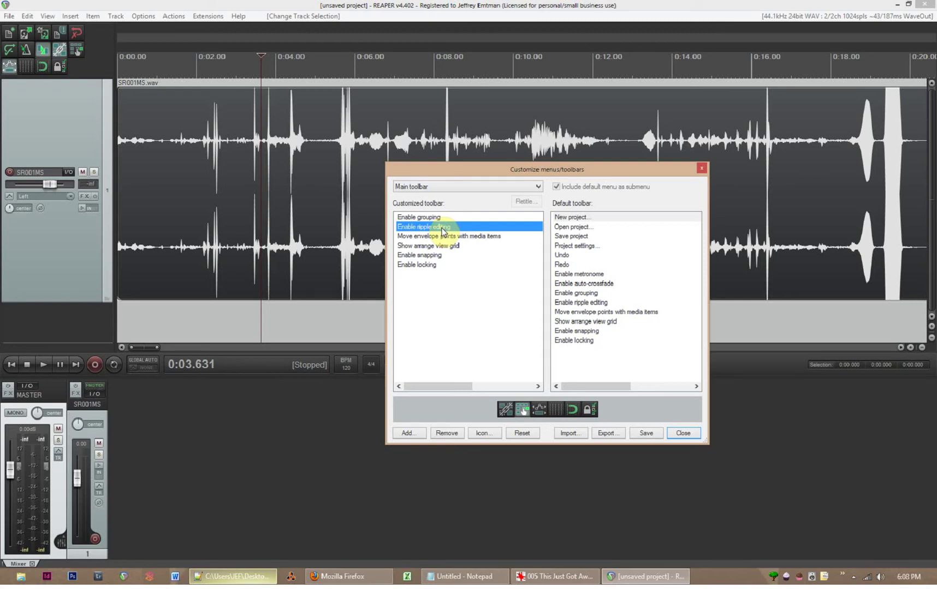
pyautogui.click(443, 237)
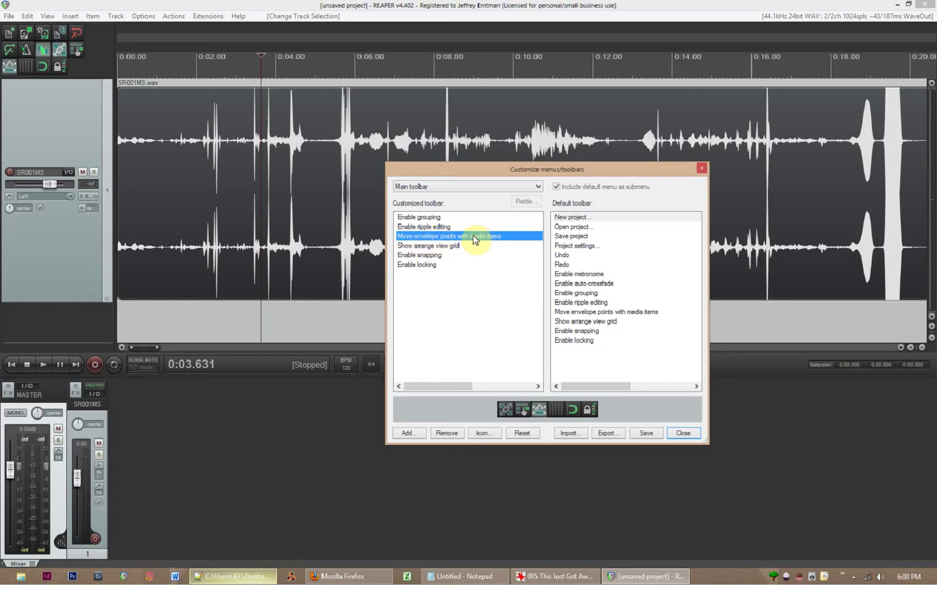
pyautogui.click(436, 246)
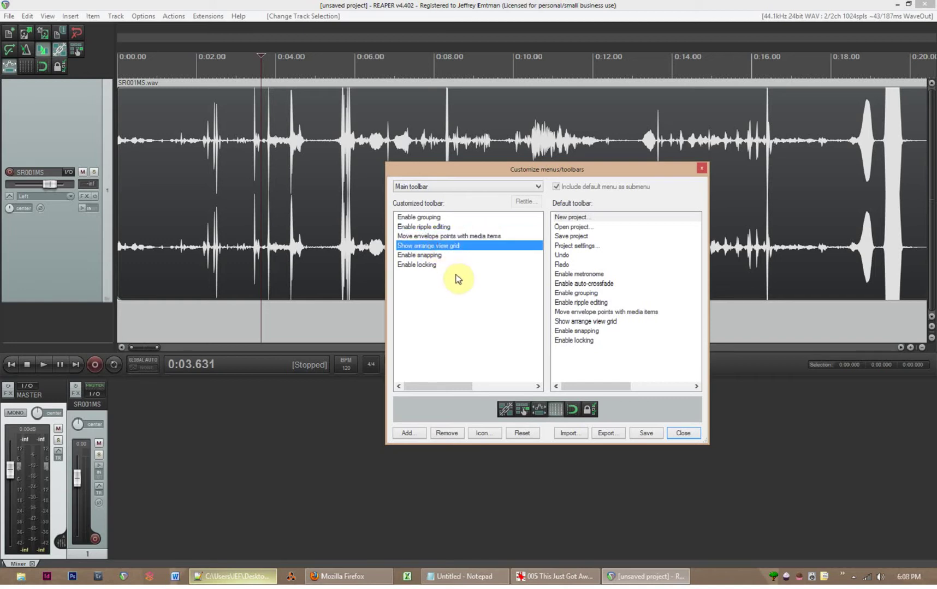
pyautogui.click(435, 256)
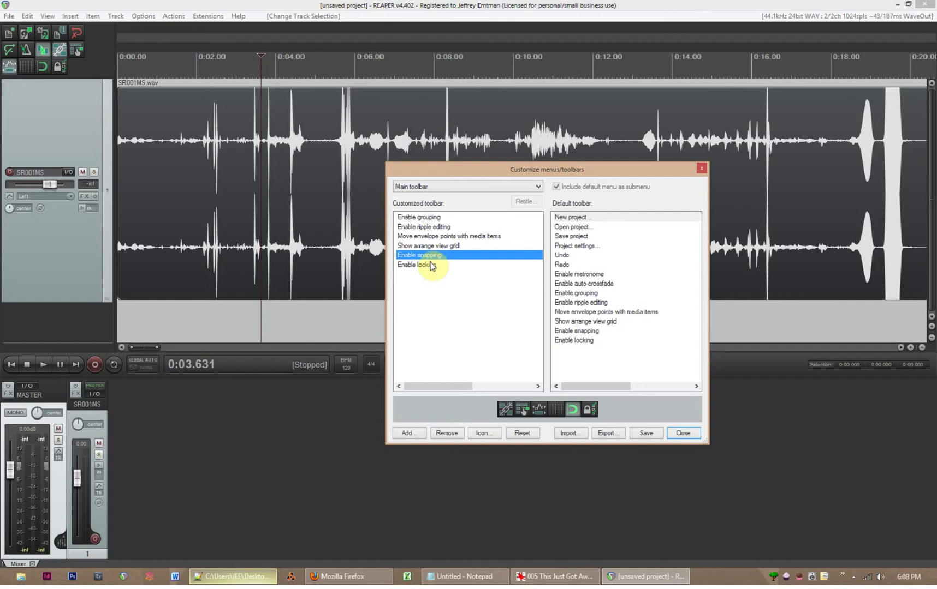
pyautogui.click(455, 438)
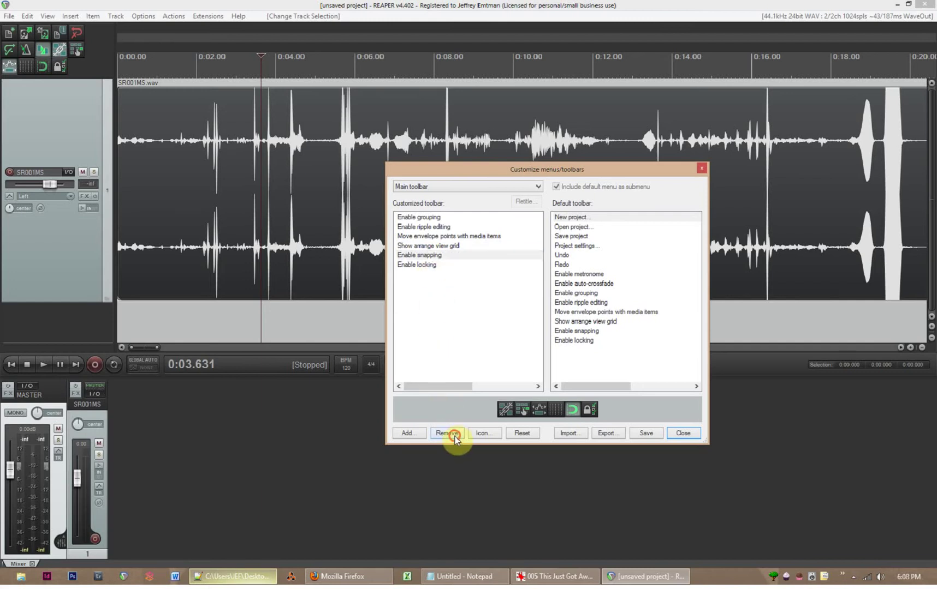
pyautogui.click(432, 246)
pyautogui.click(443, 434)
pyautogui.click(442, 435)
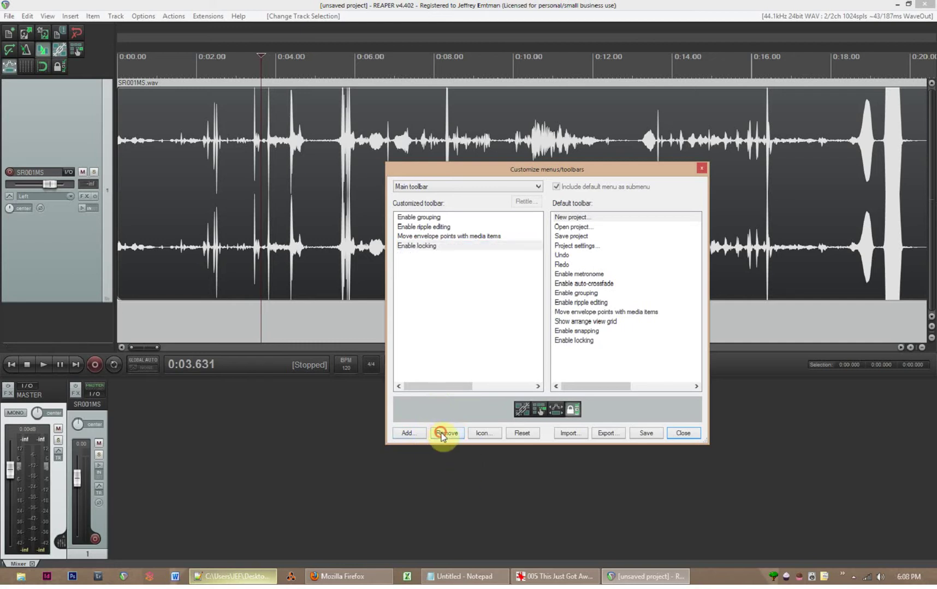
pyautogui.click(443, 237)
pyautogui.click(428, 217)
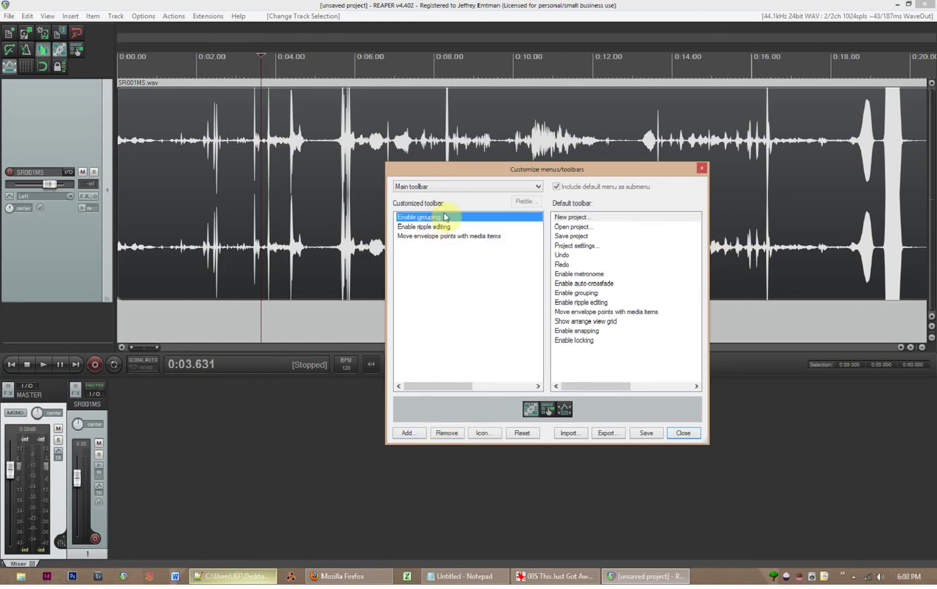
pyautogui.click(637, 434)
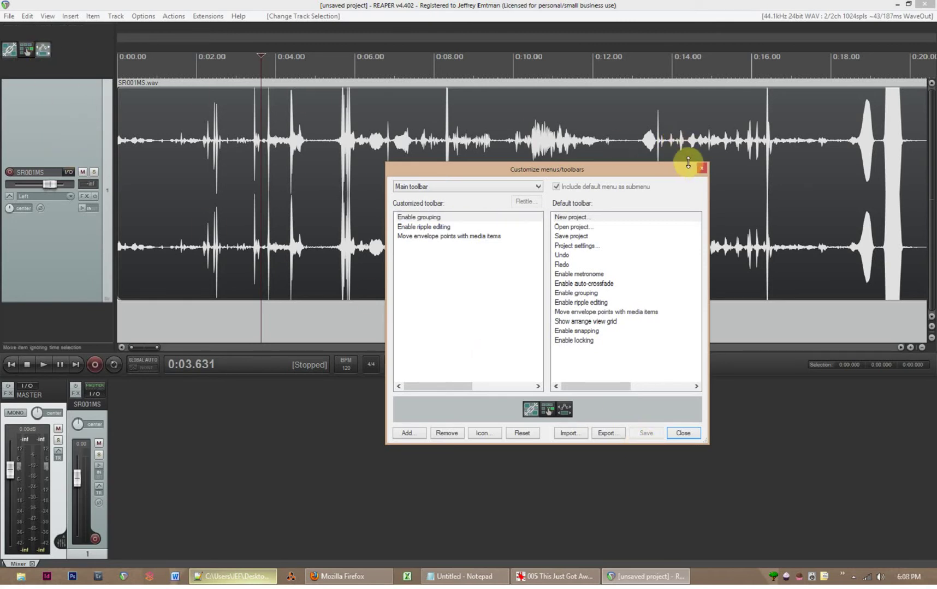
pyautogui.click(702, 173)
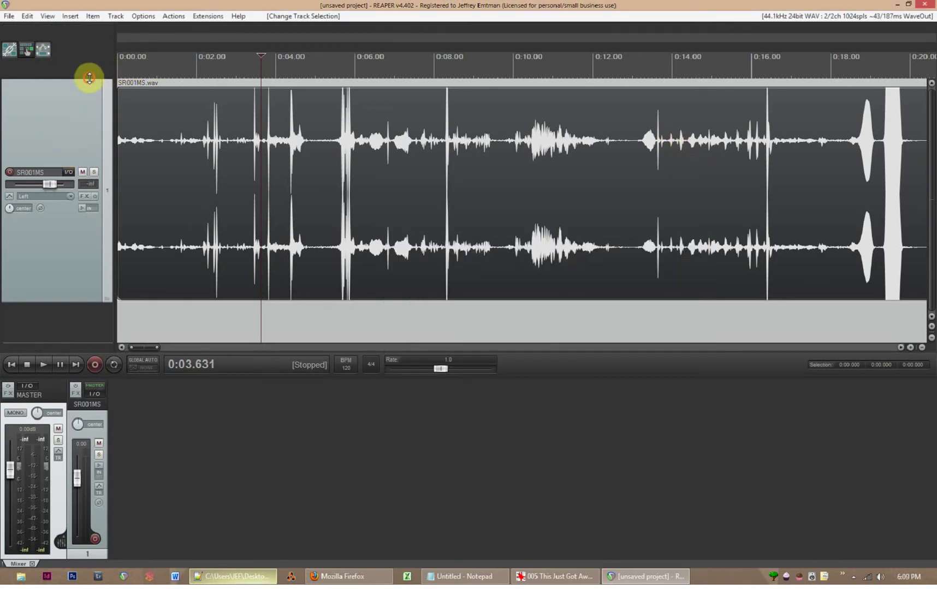
# Reduce the main toolbar's area to a single row of icons and hide the mixer
pyautogui.moveTo(90, 77); pyautogui.dragTo(97, 53)
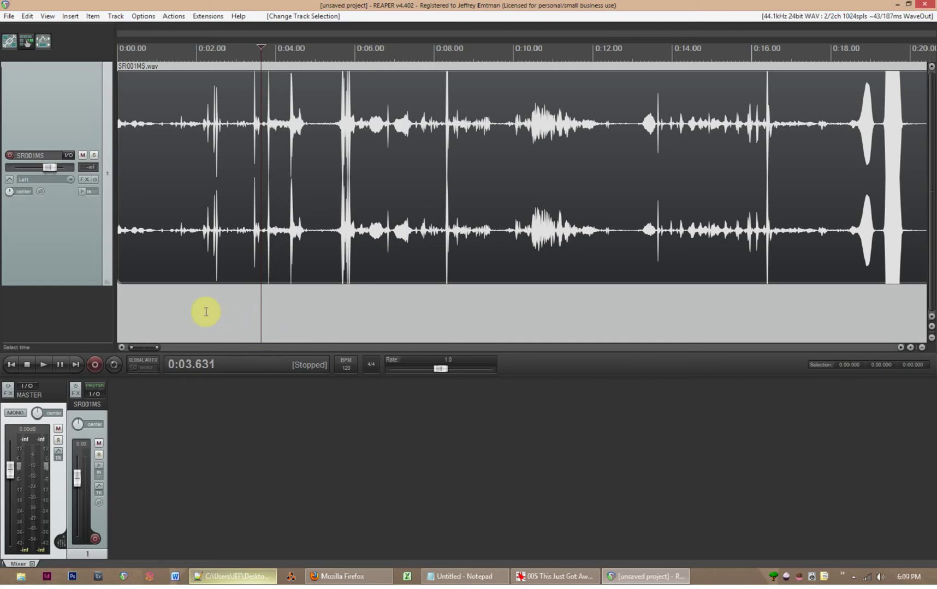
pyautogui.hotkey('ctrl', 'm')
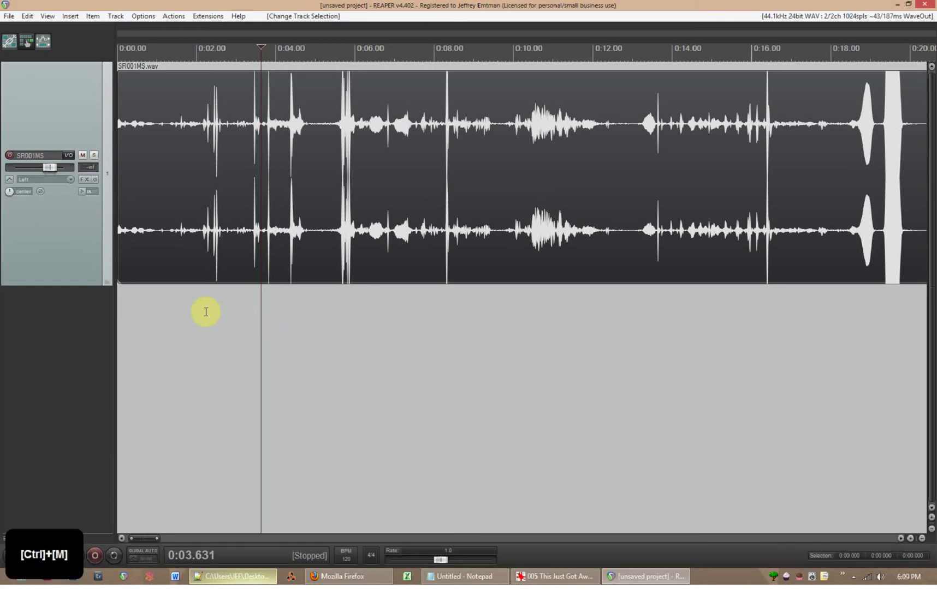
# Remove the SR001MS track from the project
pyautogui.rightClick(86, 249)
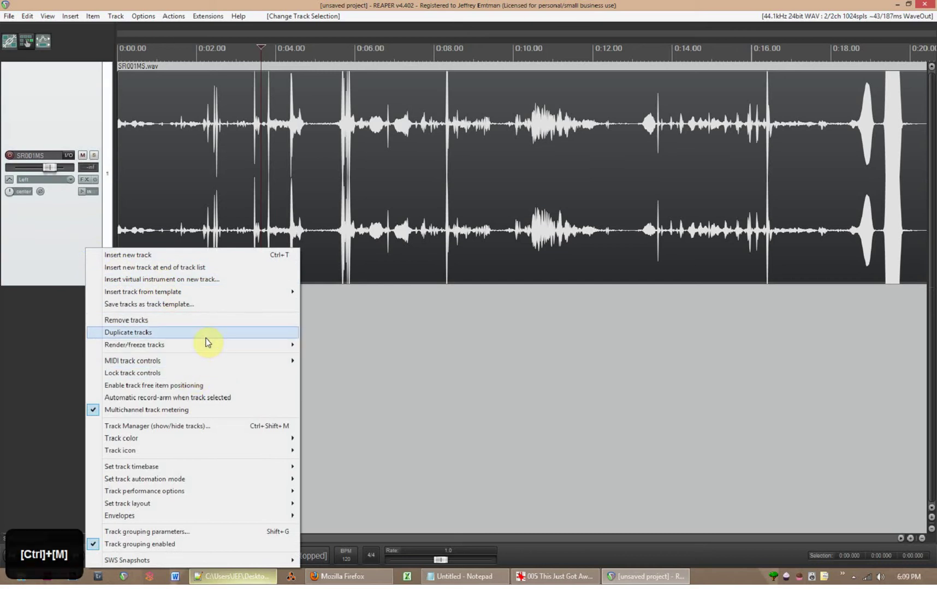
pyautogui.click(220, 322)
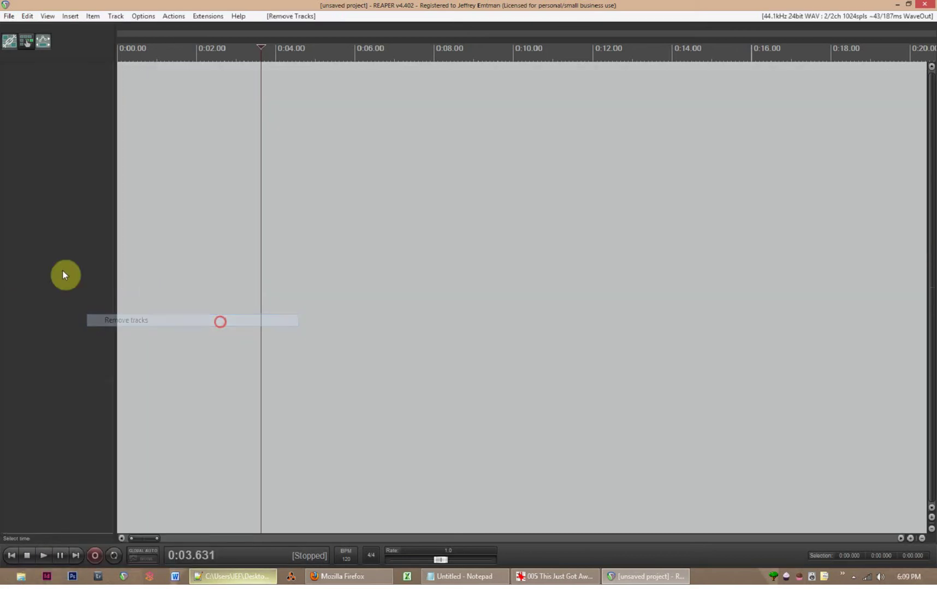
pyautogui.click(10, 17)
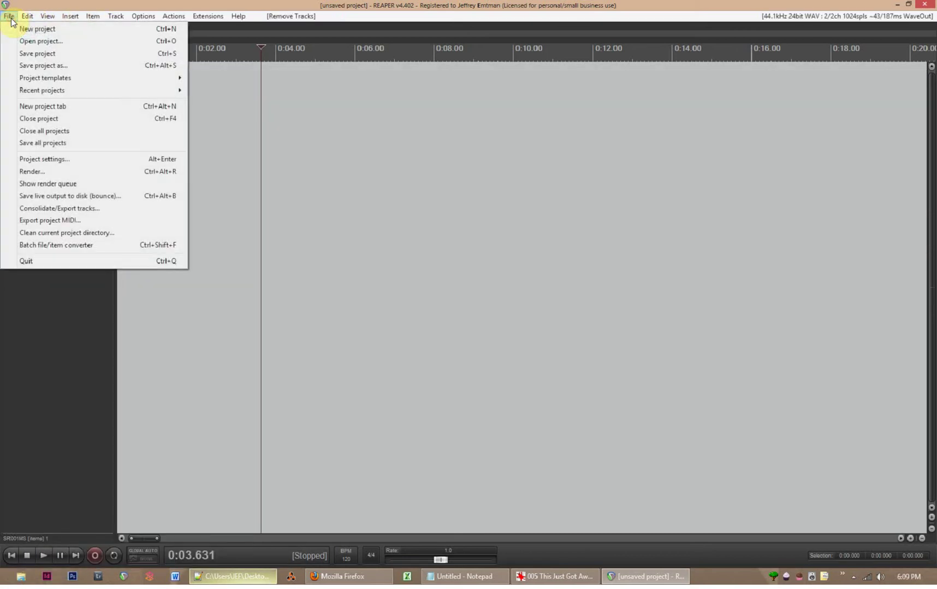
pyautogui.click(10, 16)
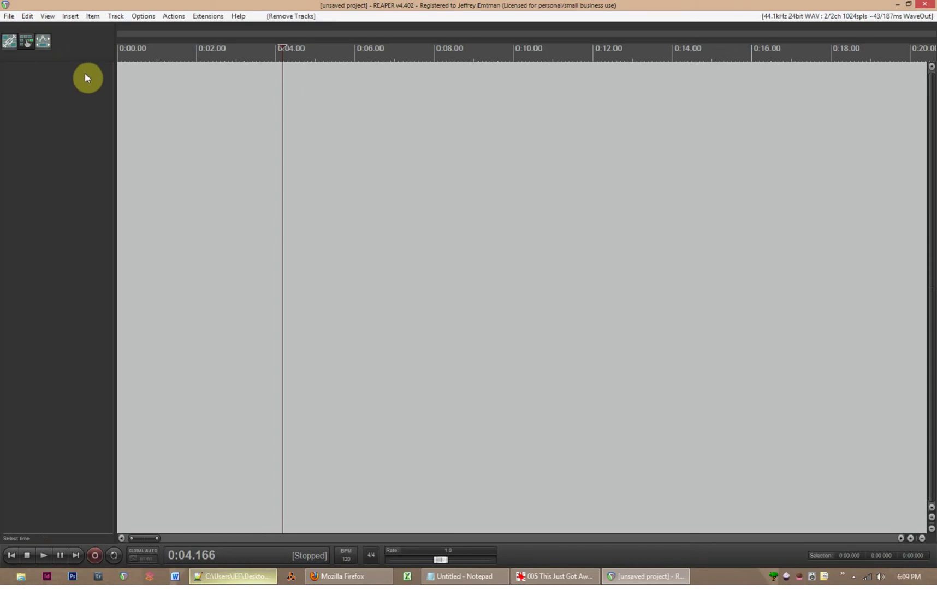
pyautogui.moveTo(88, 61)
pyautogui.mouseDown()
pyautogui.moveTo(90, 51)
pyautogui.moveTo(85, 87)
pyautogui.moveTo(94, 50)
pyautogui.mouseUp()
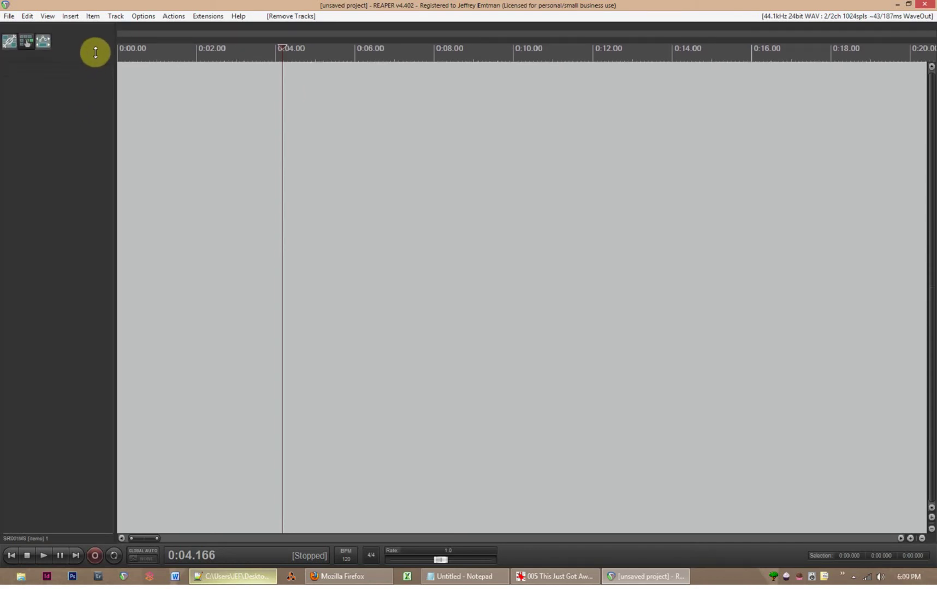
# Save the empty project as a project template named default on the Desktop
pyautogui.click(10, 17)
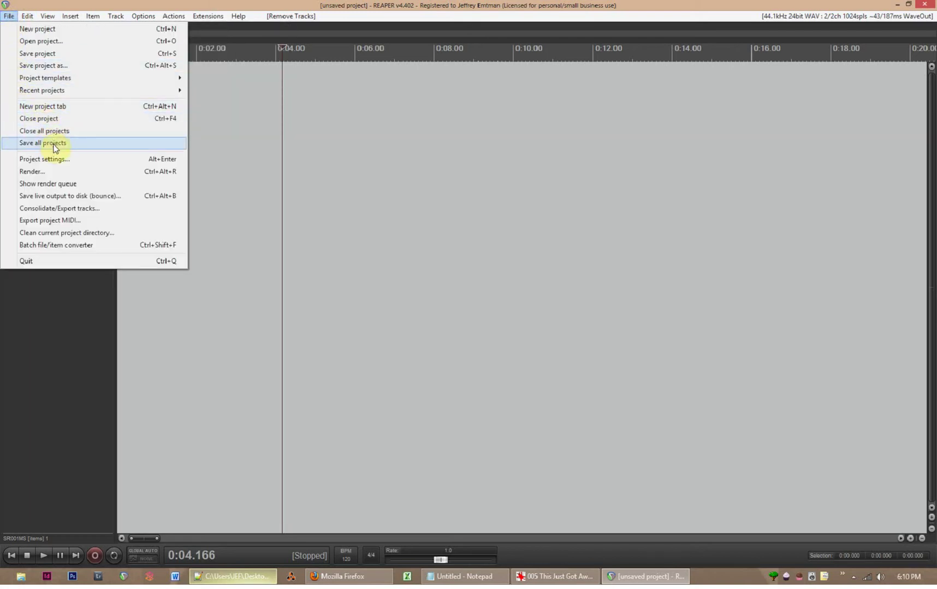
pyautogui.moveTo(90, 81)
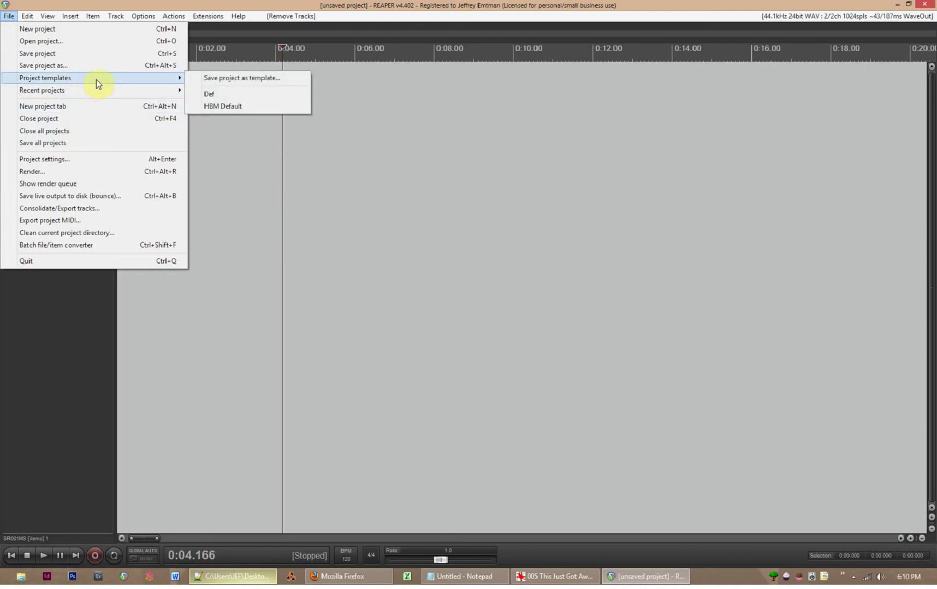
pyautogui.click(225, 78)
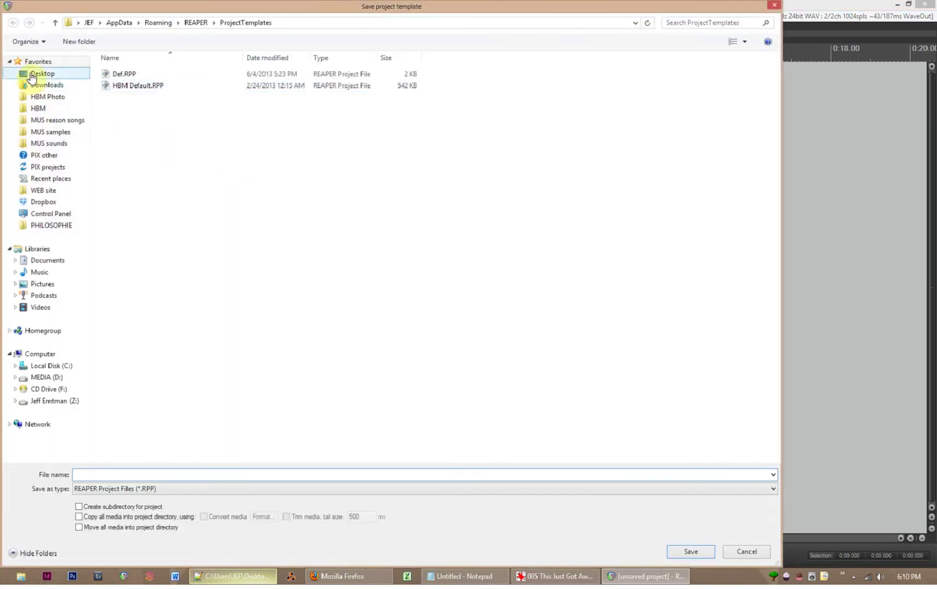
pyautogui.click(36, 75)
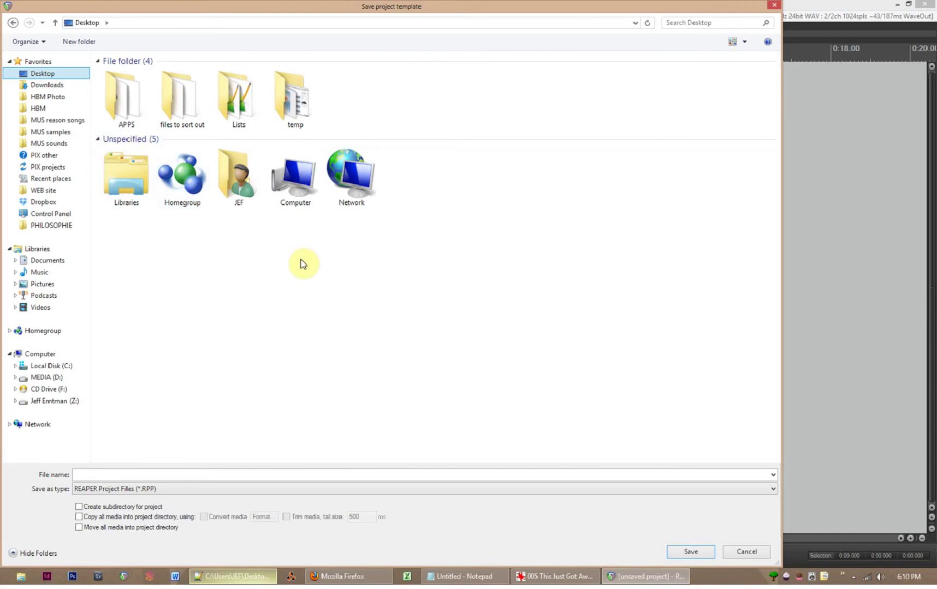
pyautogui.click(213, 473)
pyautogui.write('def')
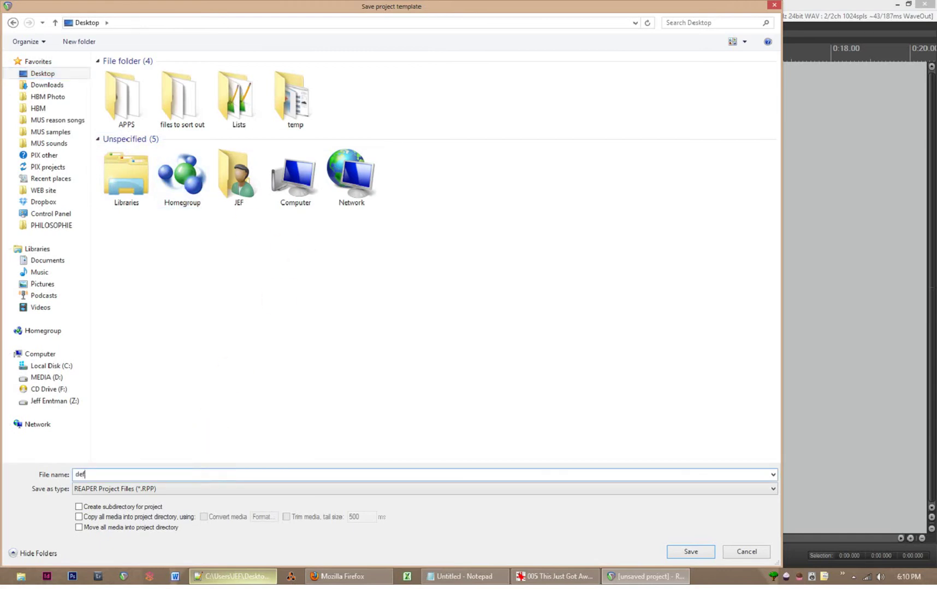
pyautogui.write('ault')
pyautogui.click(690, 551)
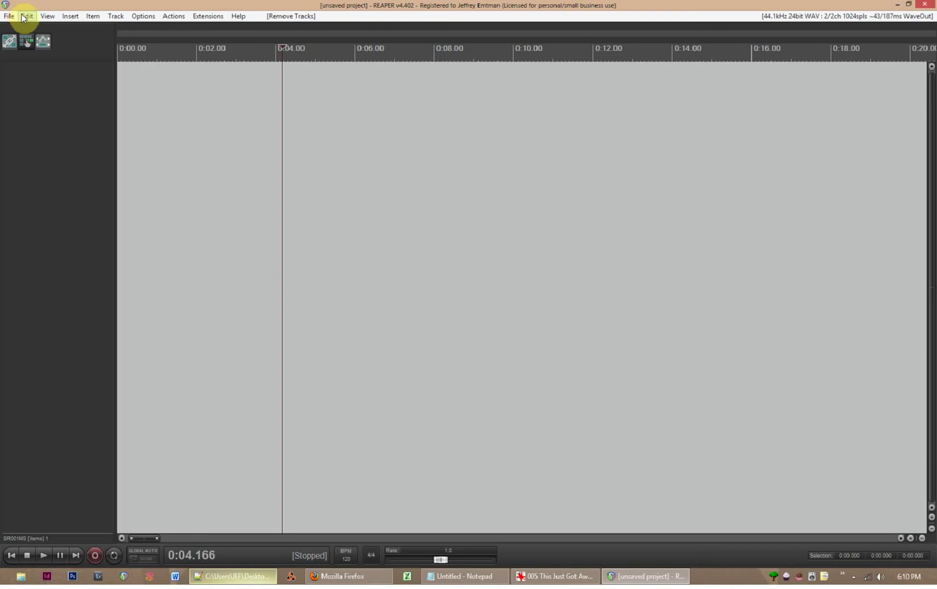
# Open the preferences and search them for "template" to reach the new-project template setting
pyautogui.click(142, 16)
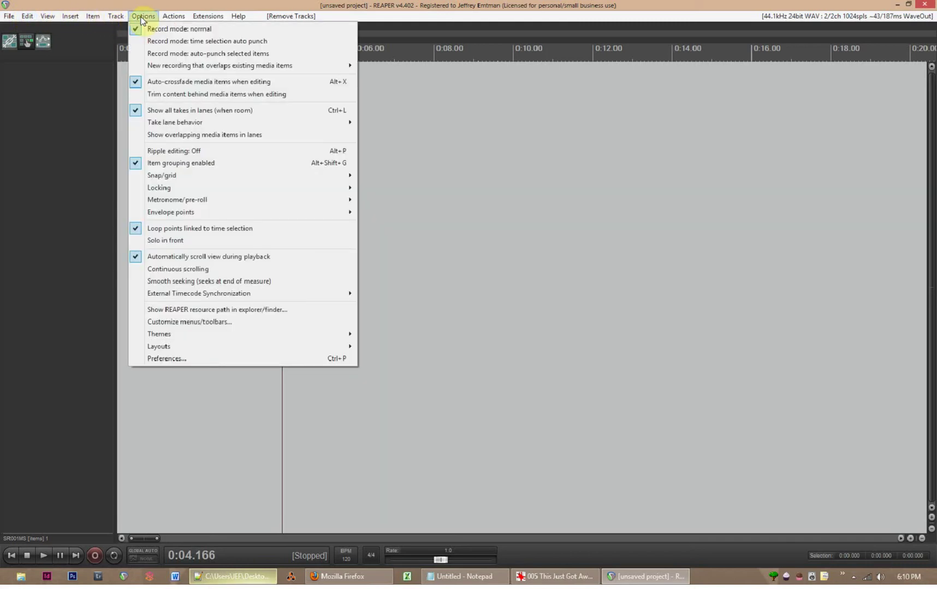
pyautogui.click(217, 358)
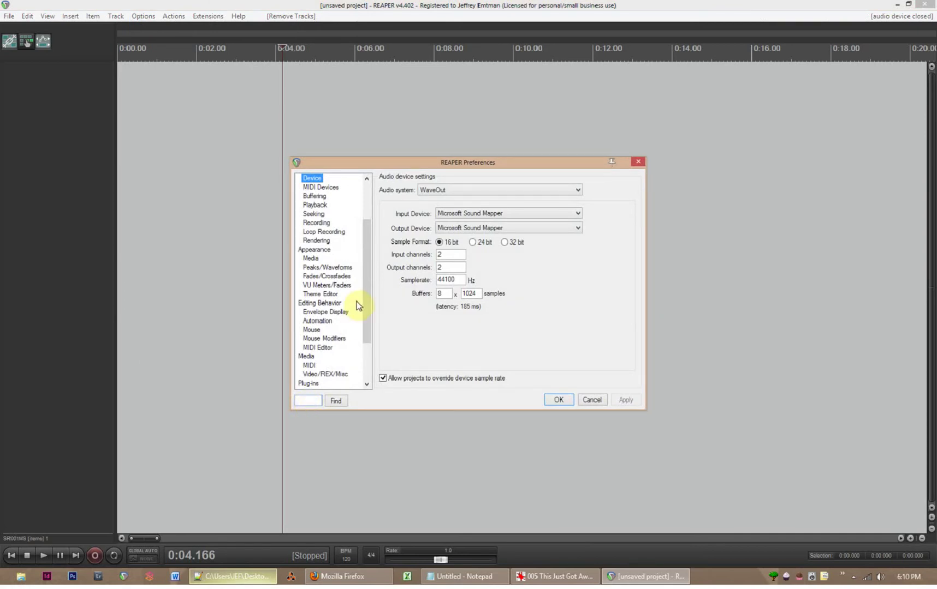
pyautogui.moveTo(364, 303); pyautogui.dragTo(373, 188)
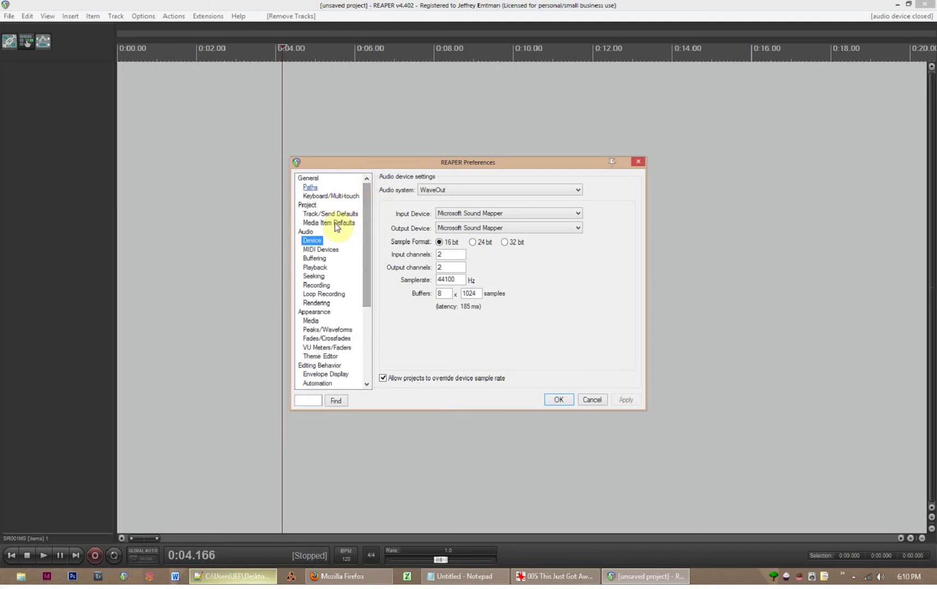
pyautogui.click(313, 397)
pyautogui.write('te')
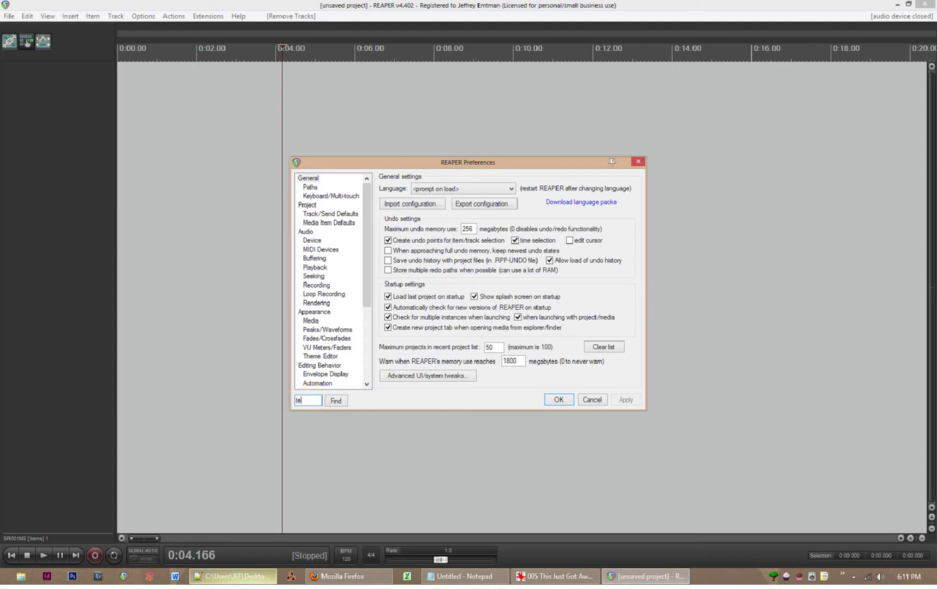
pyautogui.write('mplate')
pyautogui.press('Return')
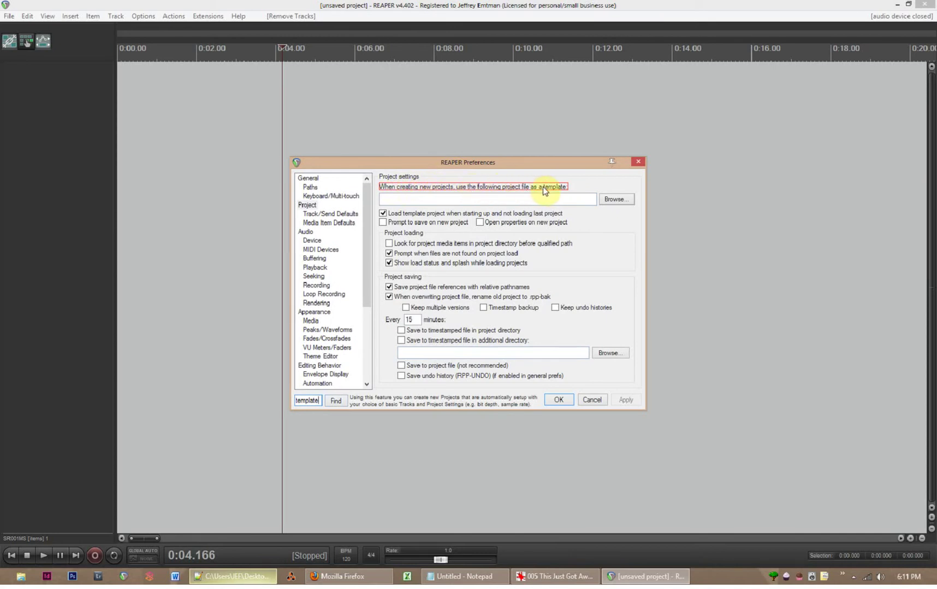
# Choose default.RPP on the Desktop as the template file for creating new projects
pyautogui.click(624, 199)
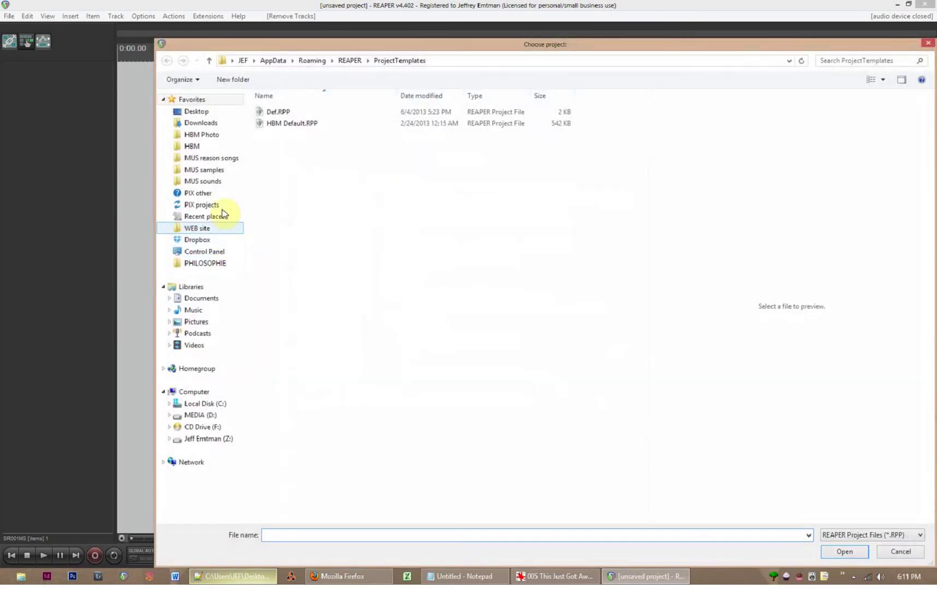
pyautogui.click(202, 114)
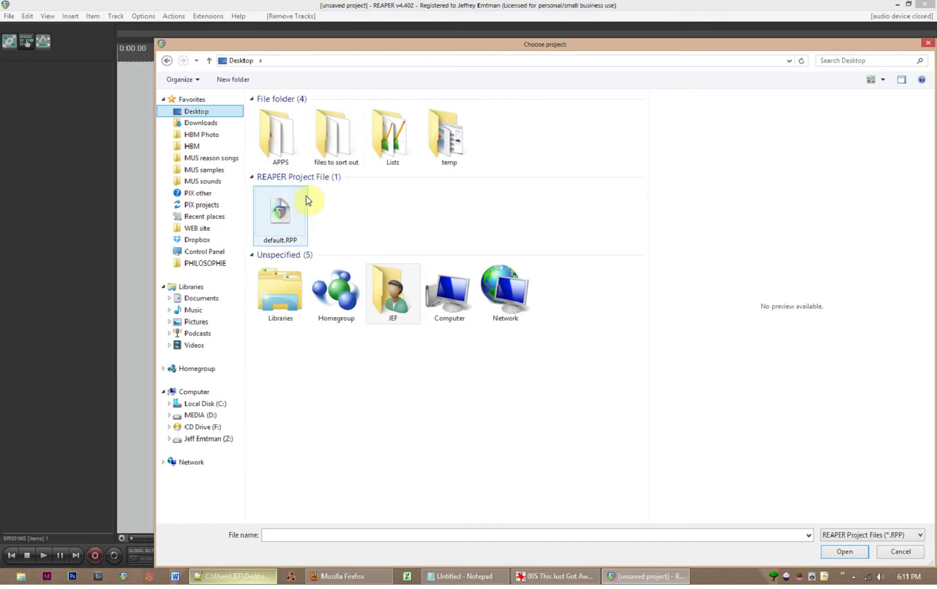
pyautogui.doubleClick(289, 224)
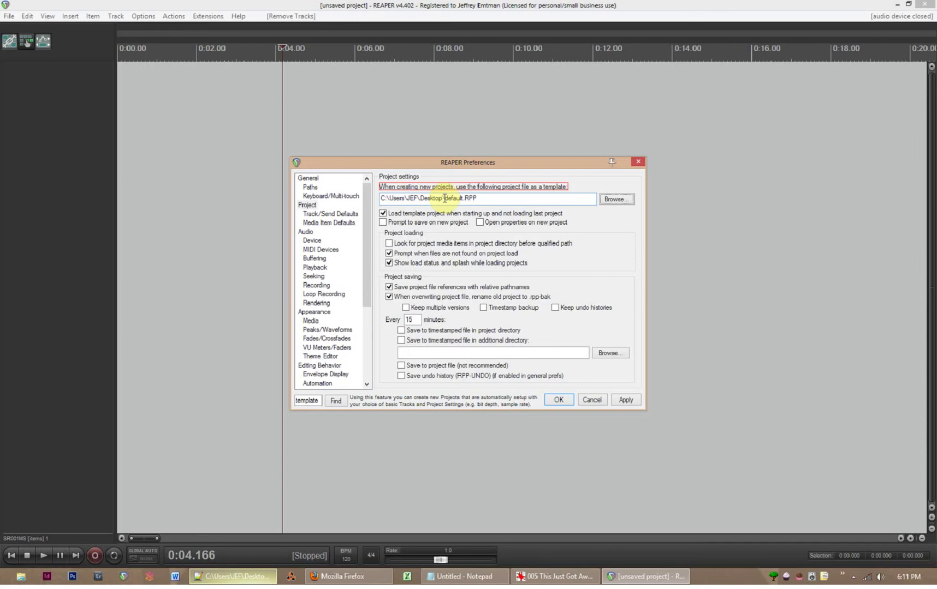
# Try to create a new project from the template with the preferences still open, discarding the unsaved project
pyautogui.click(9, 15)
pyautogui.click(20, 28)
pyautogui.click(490, 325)
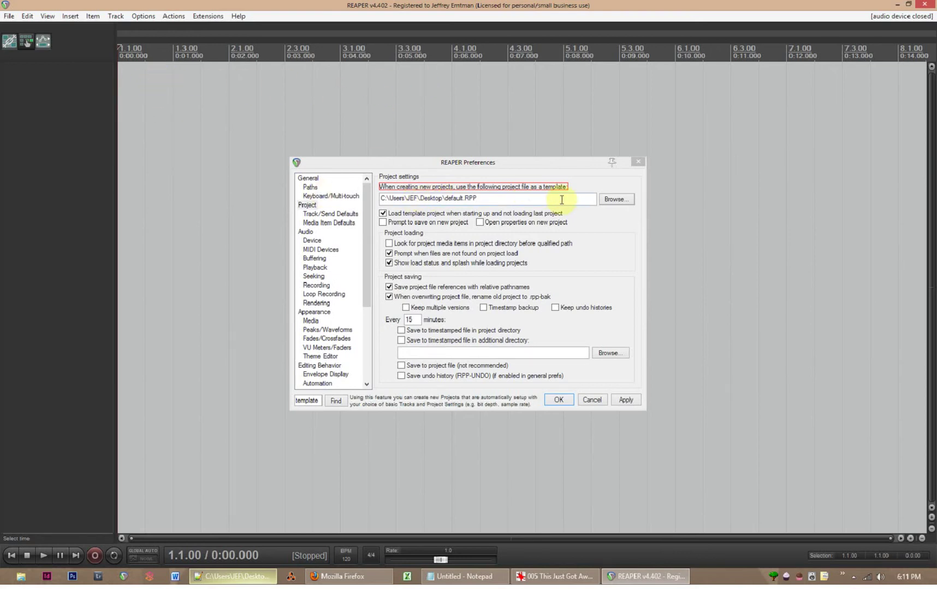
# Accept the preferences with the new template setting and create a new project based on it
pyautogui.click(567, 401)
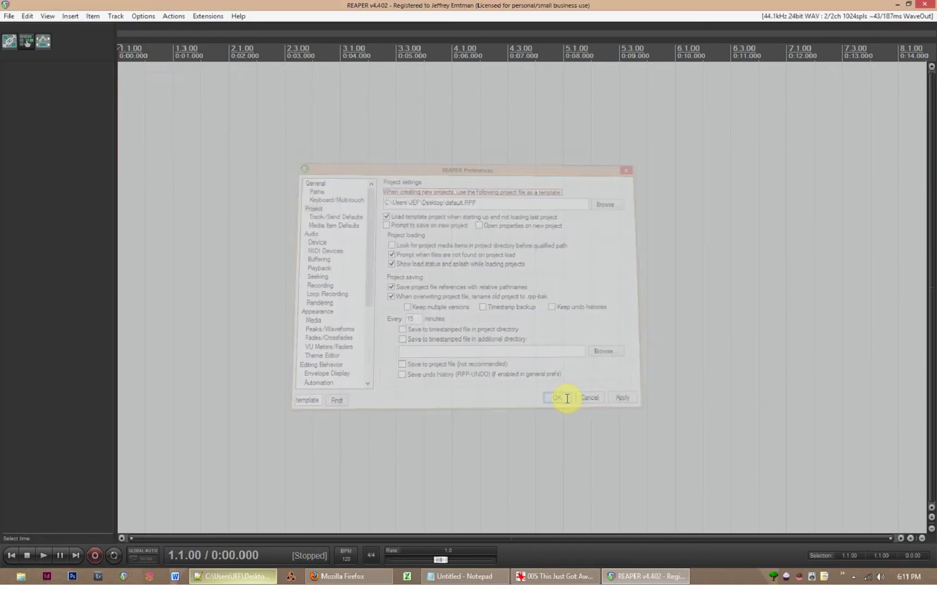
pyautogui.hotkey('ctrl', 'n')
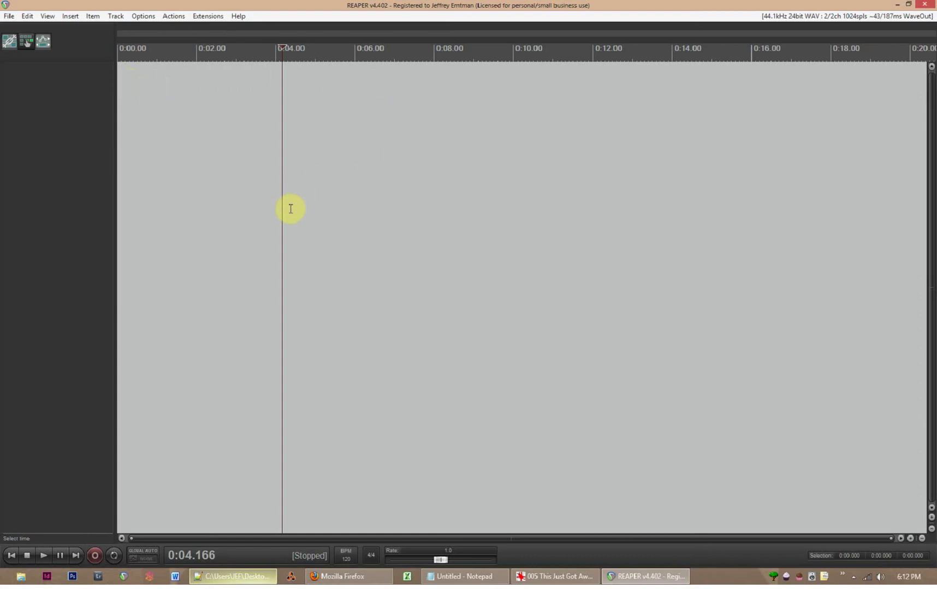
# Examine the preference categories and the outline in the tut5.txt notes in Notepad++, and close the preferences without changing anything
pyautogui.hotkey('ctrl', 'p')
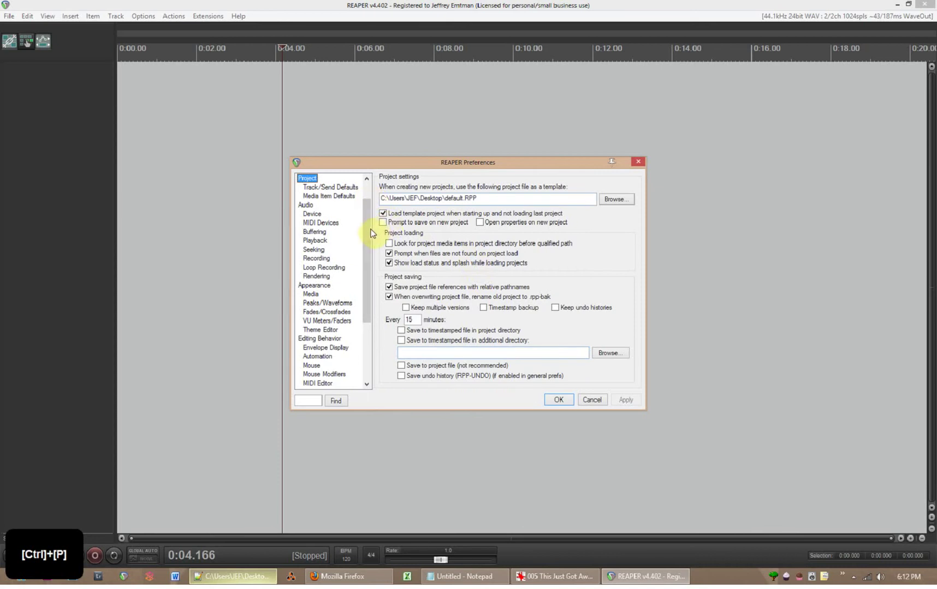
pyautogui.scroll(1, 368, 222)
pyautogui.scroll(-5, 361, 297)
pyautogui.moveTo(361, 297); pyautogui.dragTo(372, 209)
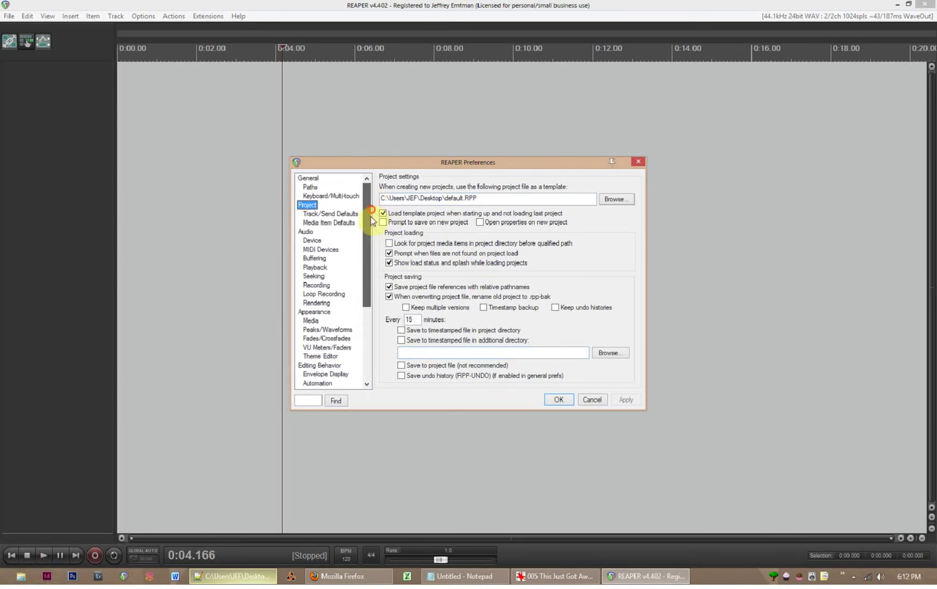
pyautogui.click(262, 578)
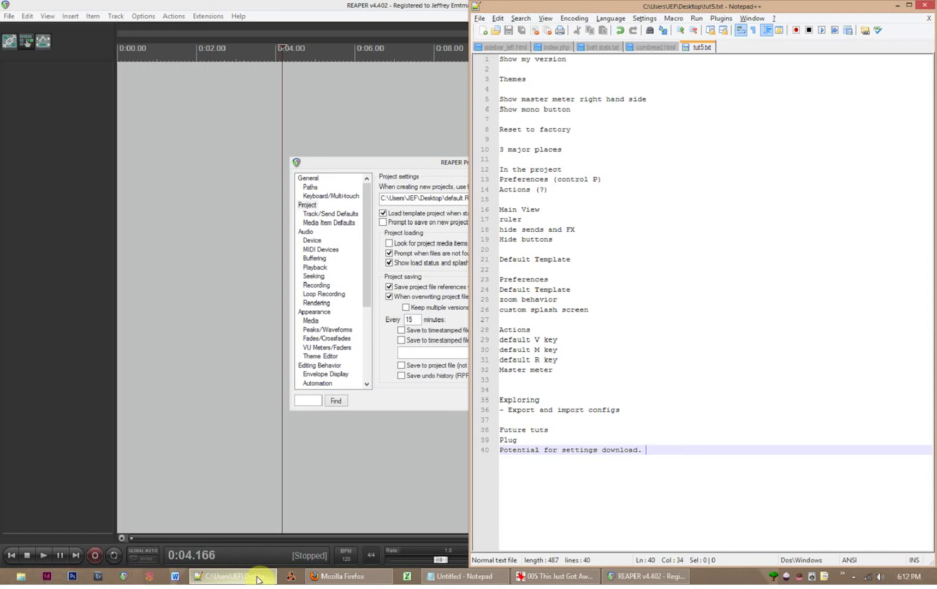
pyautogui.click(258, 577)
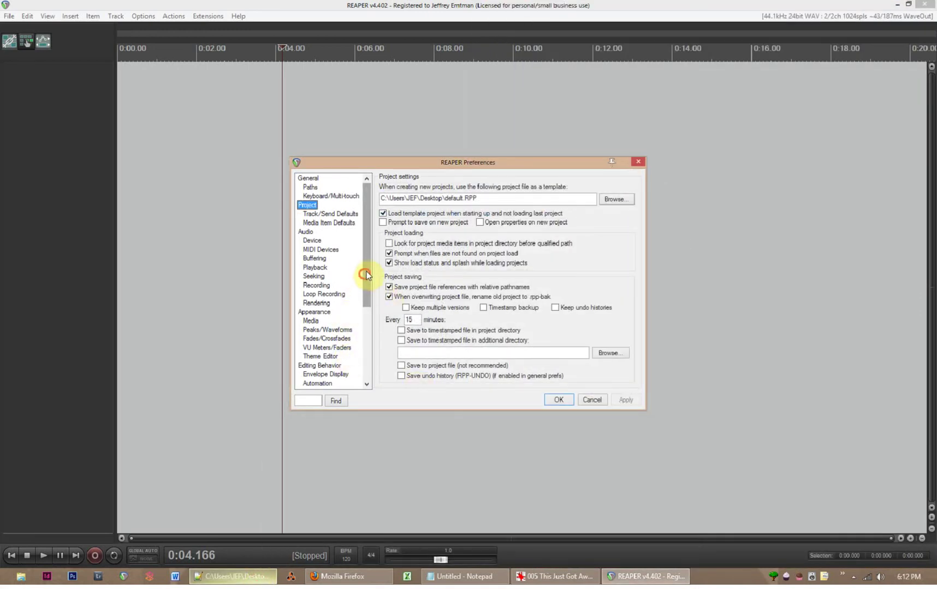
pyautogui.click(585, 397)
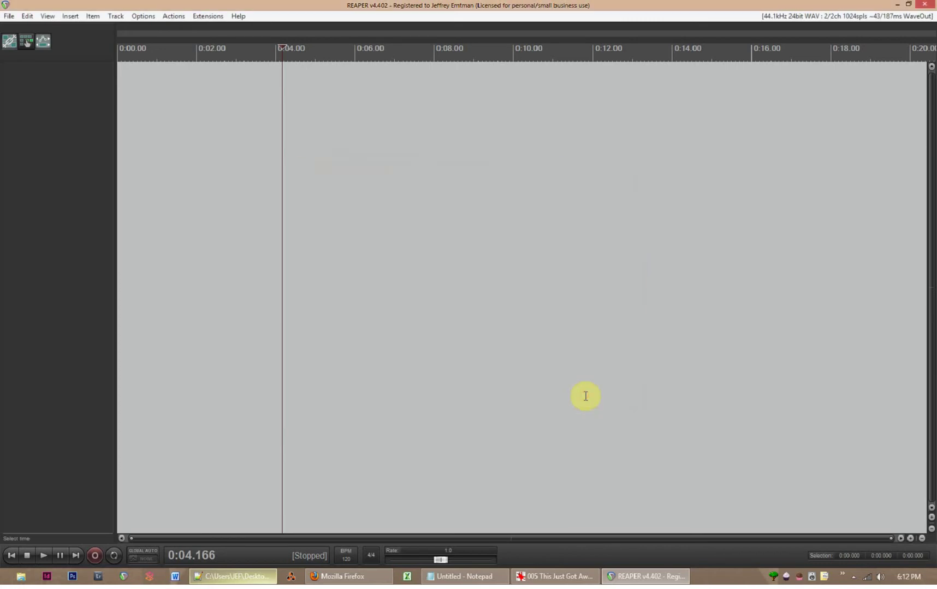
# Insert SR001MS.wav from the desktop at the start of the new project and enlarge its track to most of the arrange view's height
pyautogui.press('super+d')
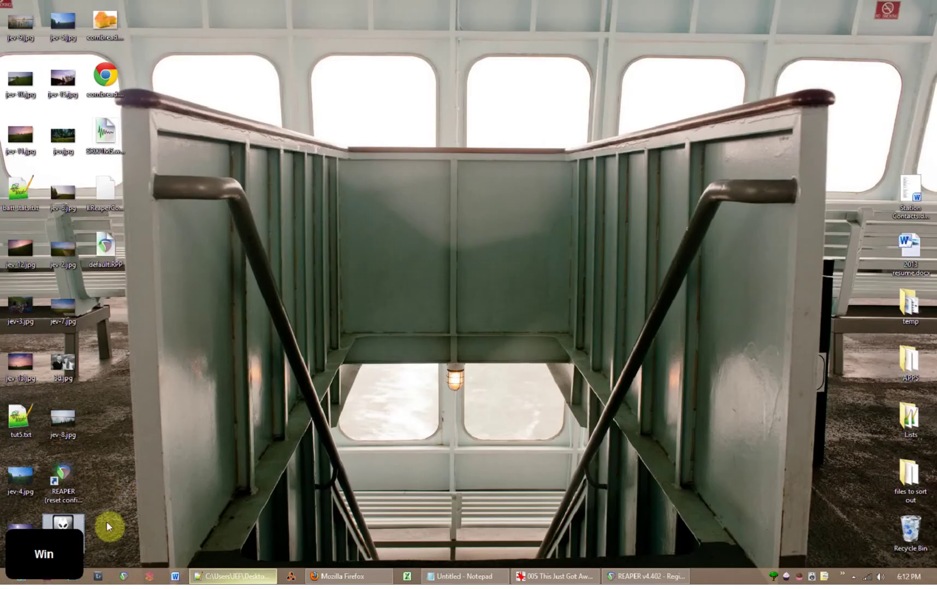
pyautogui.moveTo(173, 543); pyautogui.dragTo(124, 81)
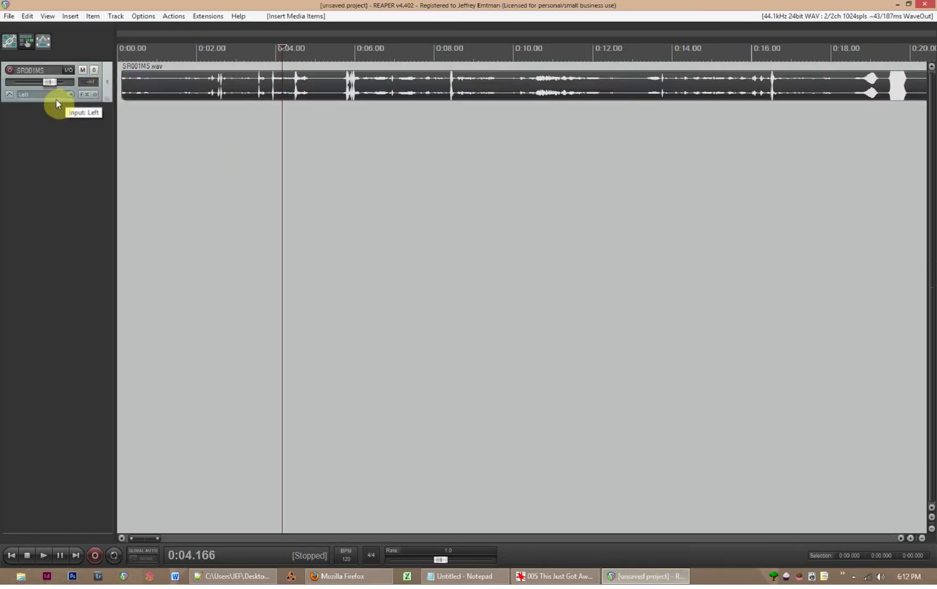
pyautogui.moveTo(54, 98); pyautogui.dragTo(121, 418)
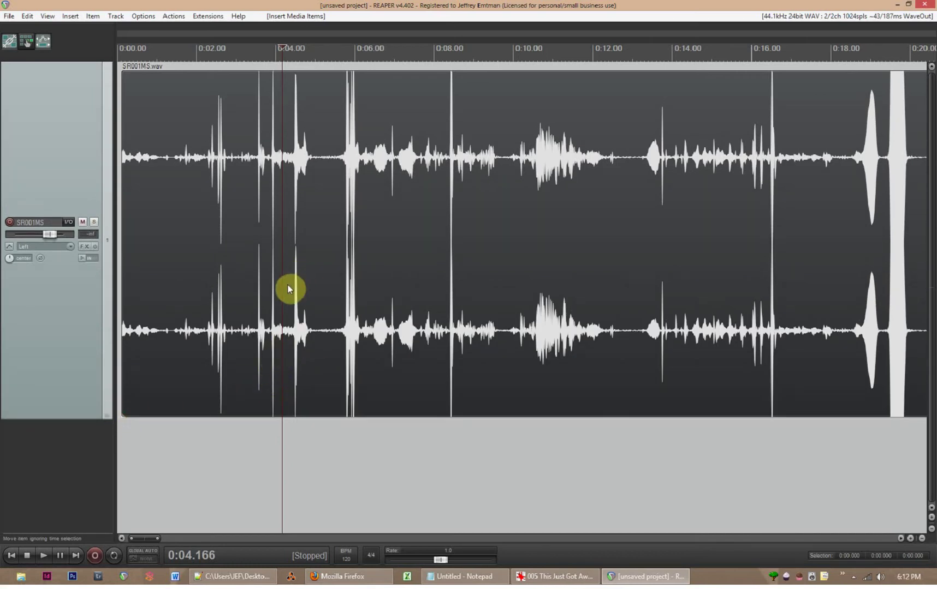
# Select the SR001MS.wav item and place the edit cursor at about 0:53.4
pyautogui.scroll(-5, 287, 286)
pyautogui.scroll(-1, 184, 331)
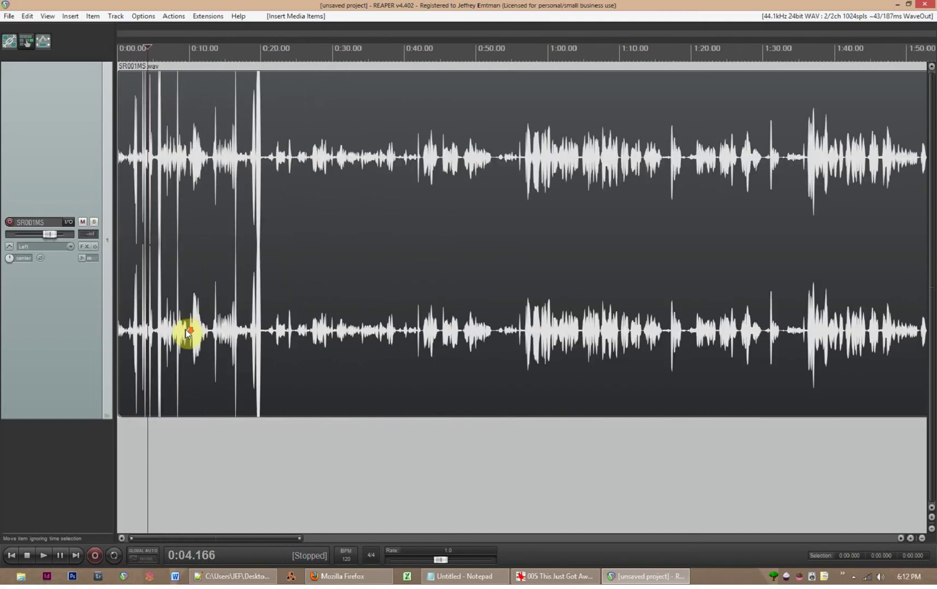
pyautogui.scroll(-1, 186, 367)
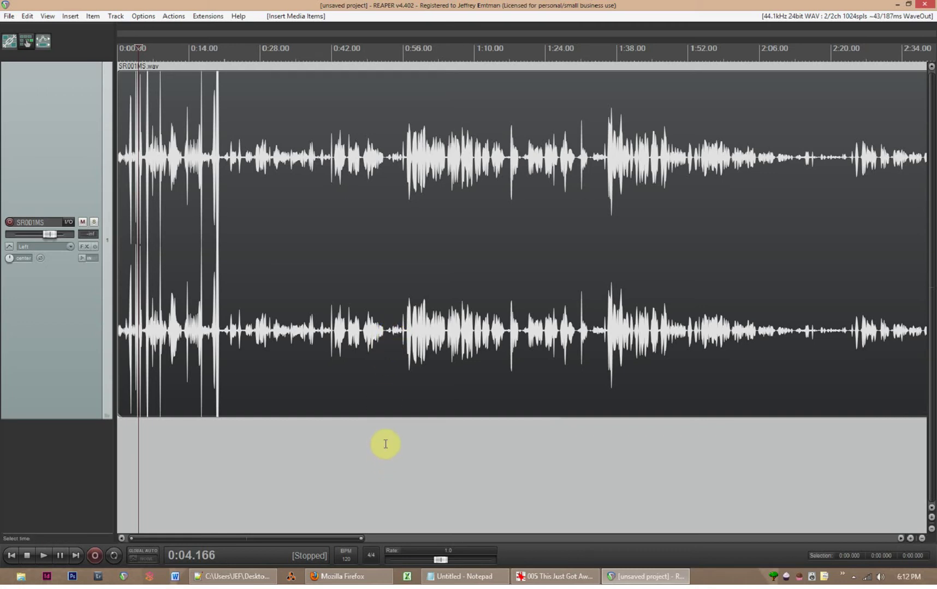
pyautogui.click(388, 327)
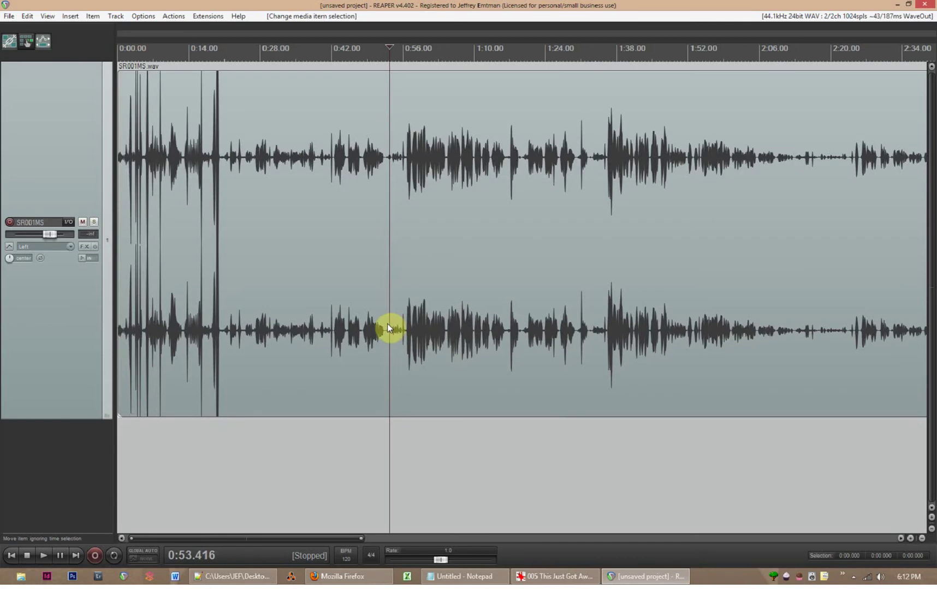
# Examine how zooming in and out of the waveform centers on the edit cursor, trying it again with the cursor placed at about 3:16.3
pyautogui.scroll(1, 404, 325)
pyautogui.scroll(10, 415, 323)
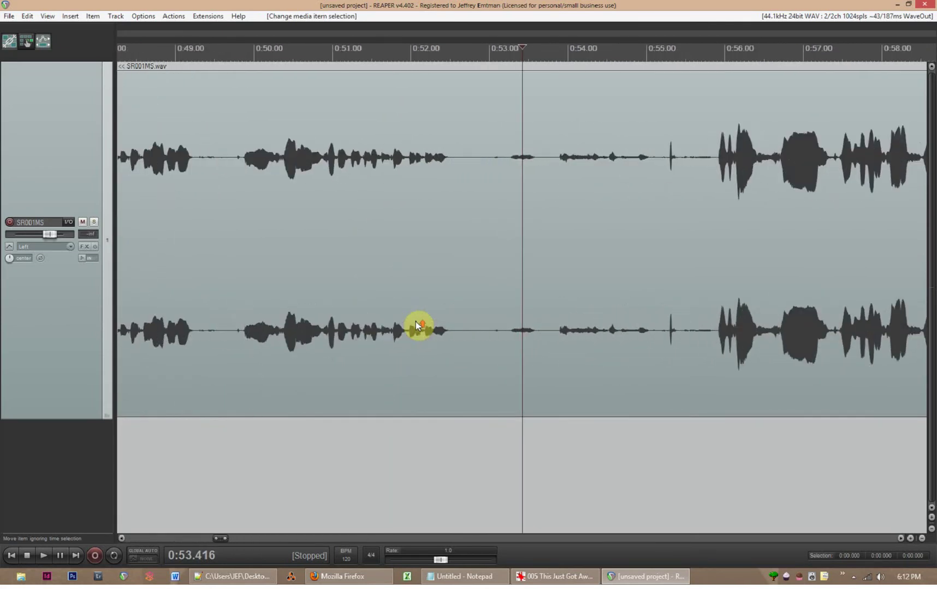
pyautogui.scroll(-12, 415, 322)
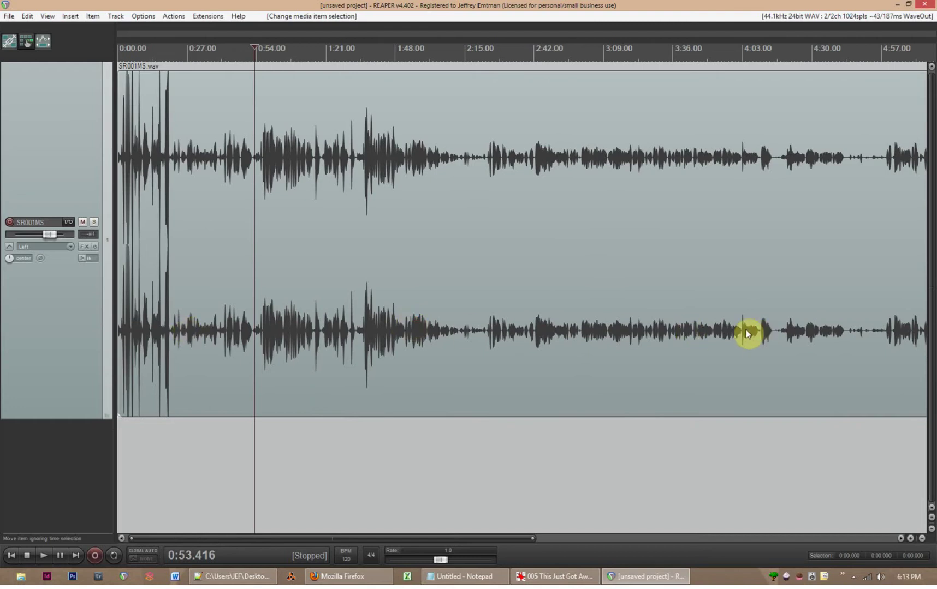
pyautogui.scroll(3, 771, 333)
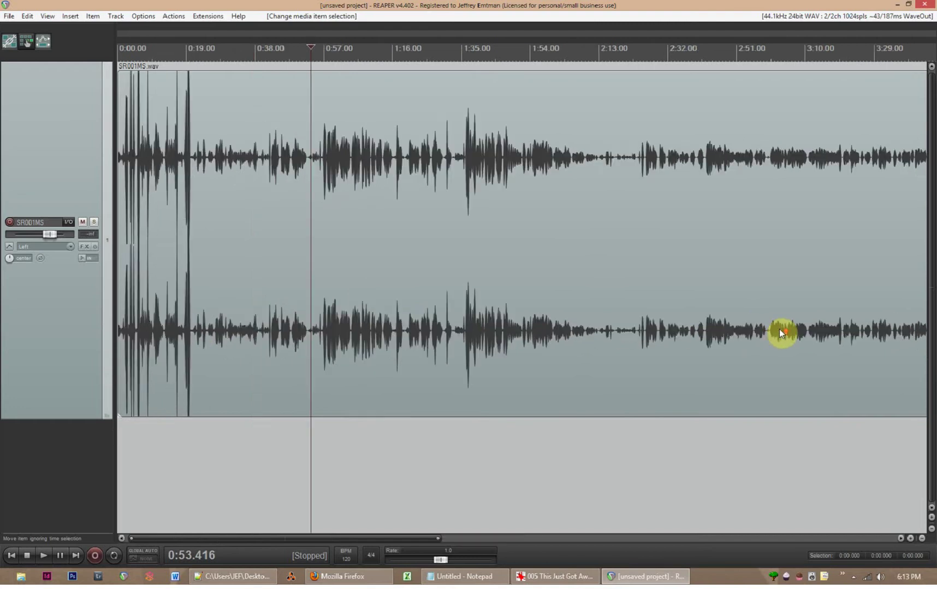
pyautogui.scroll(-4, 745, 333)
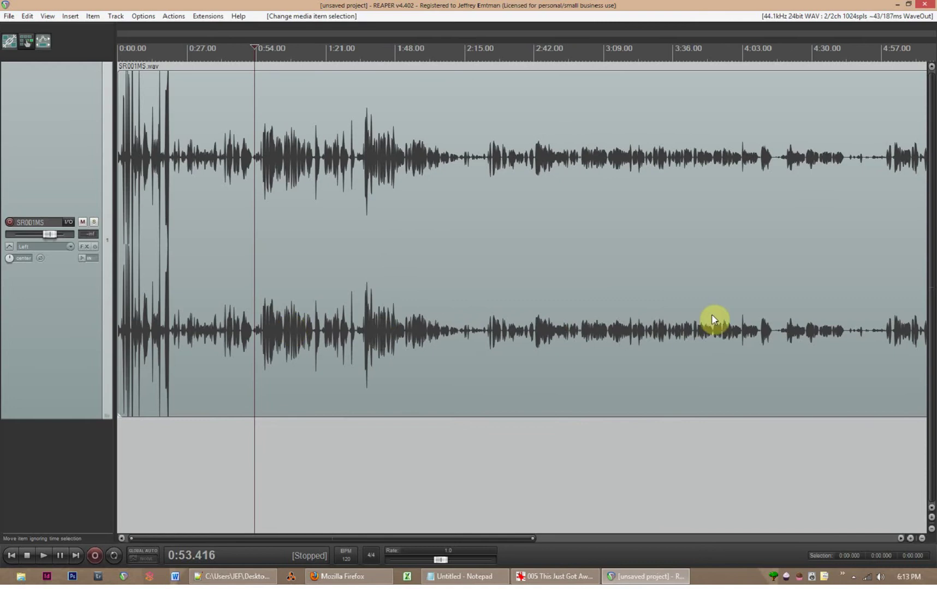
pyautogui.scroll(1, 820, 332)
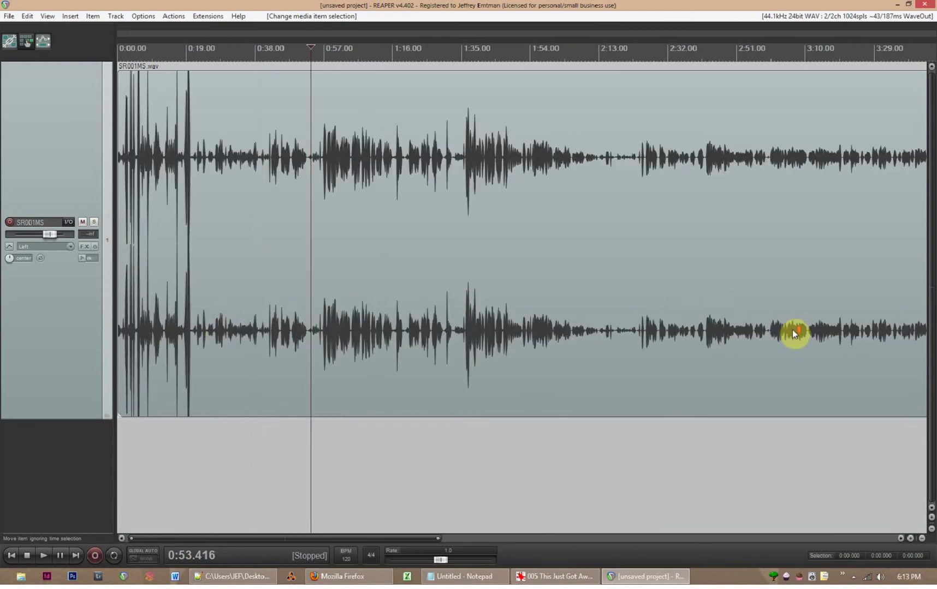
pyautogui.scroll(2, 792, 331)
pyautogui.scroll(-4, 391, 363)
pyautogui.click(622, 441)
pyautogui.scroll(6, 609, 327)
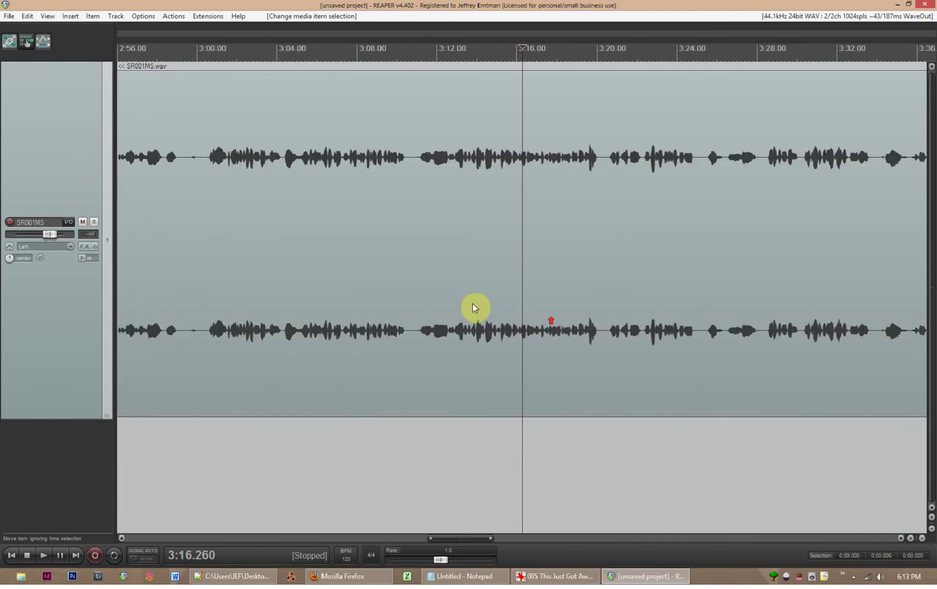
# Search the preferences for "zoom", set the horizontal zoom center to Mouse cursor, and accept the change
pyautogui.hotkey('ctrl', 'p')
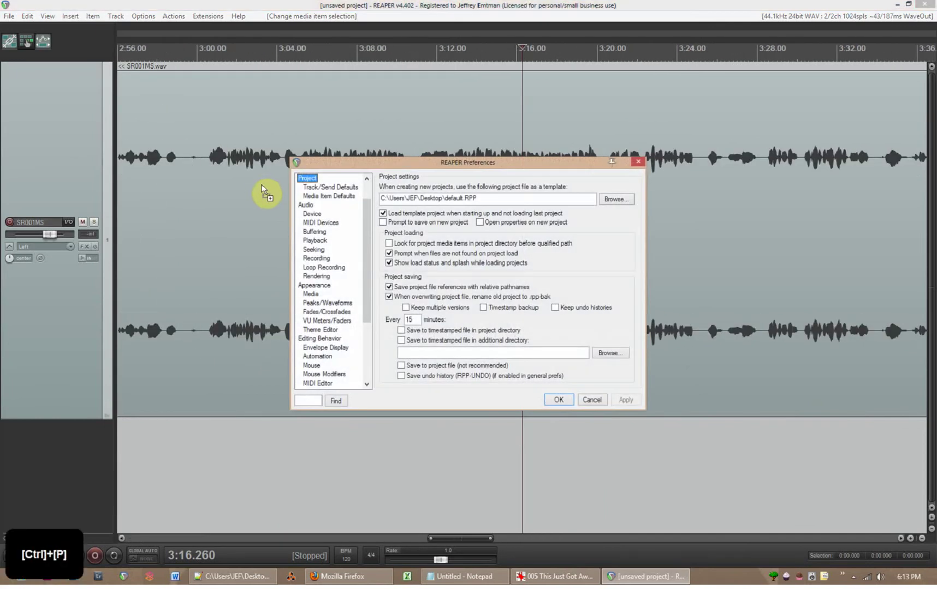
pyautogui.click(317, 401)
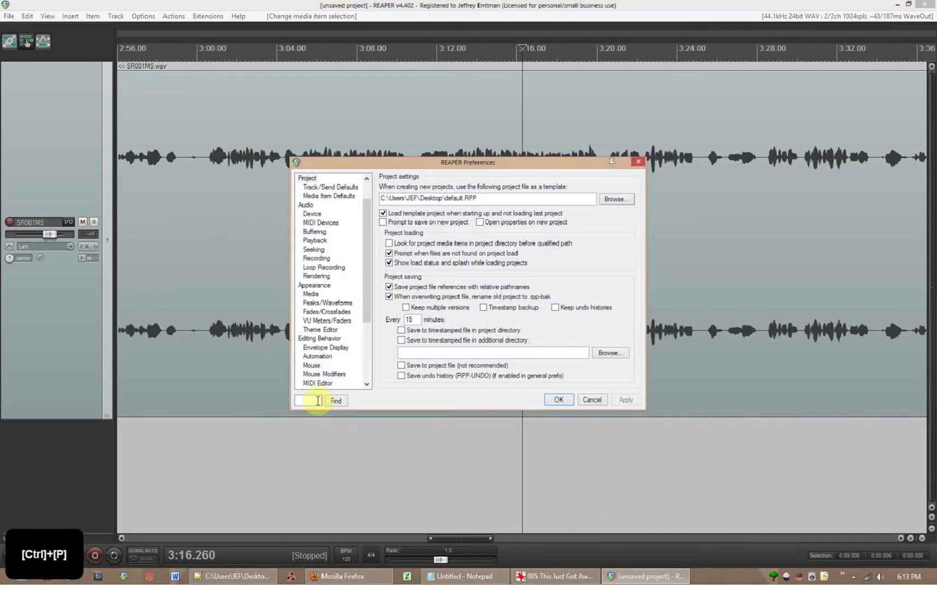
pyautogui.write('zoom')
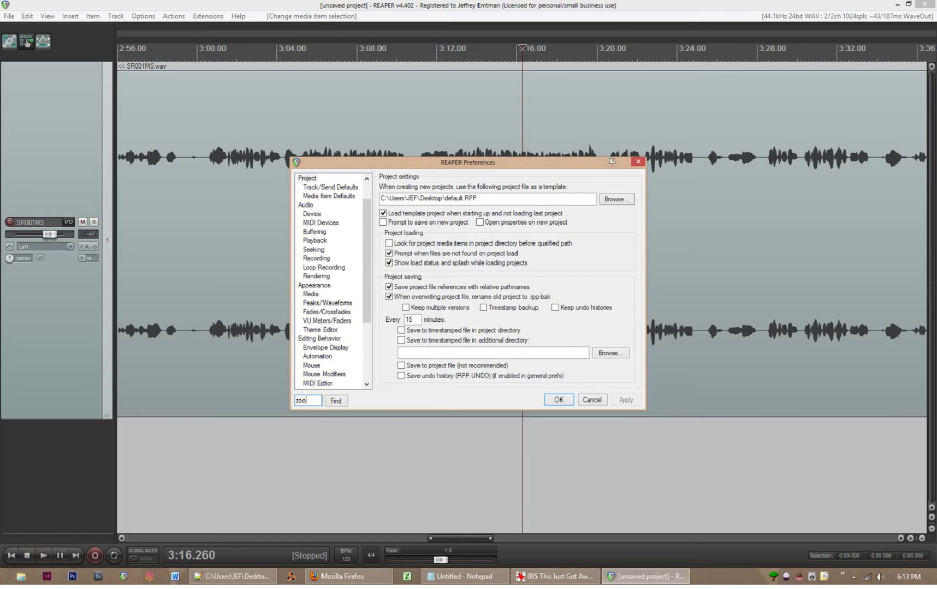
pyautogui.click(334, 401)
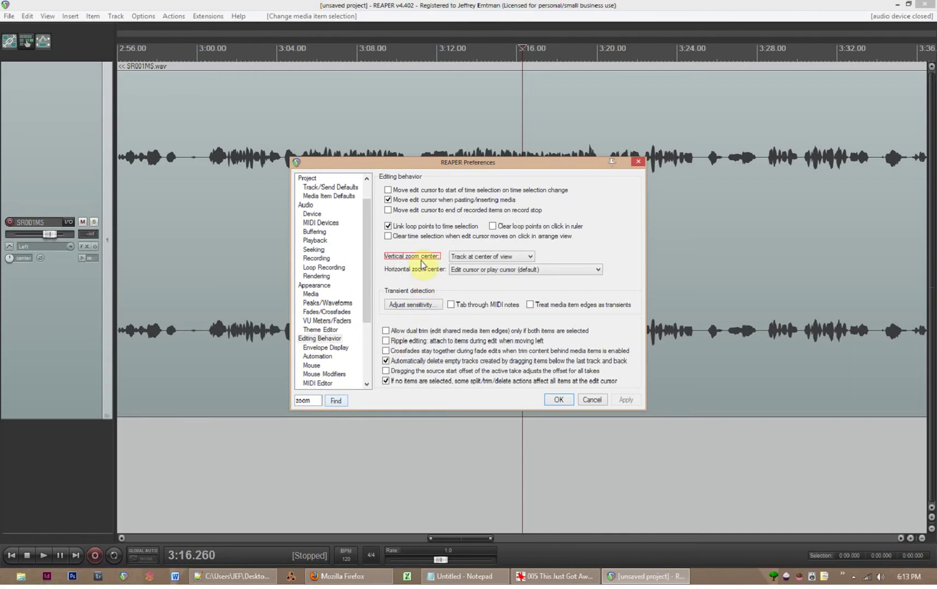
pyautogui.click(335, 401)
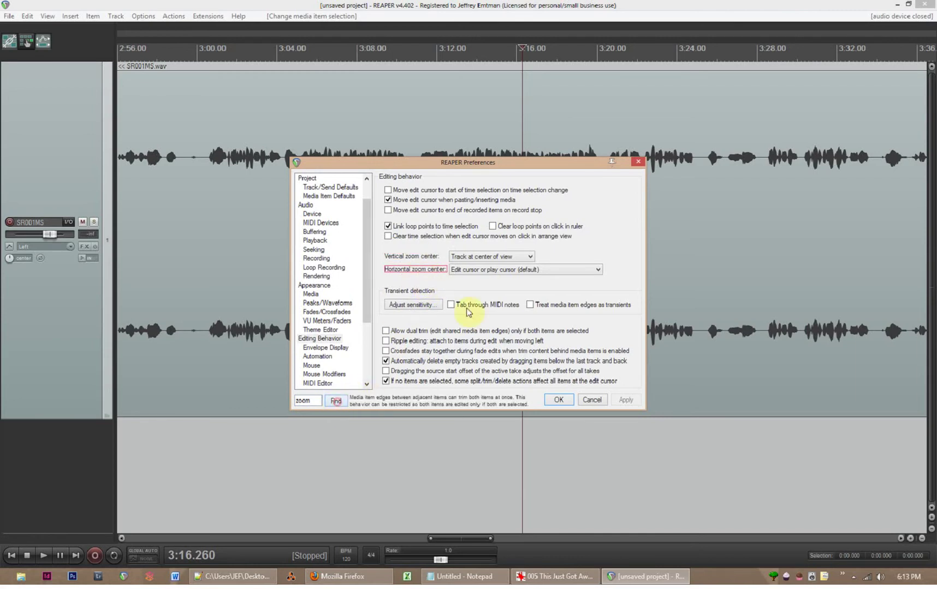
pyautogui.click(460, 269)
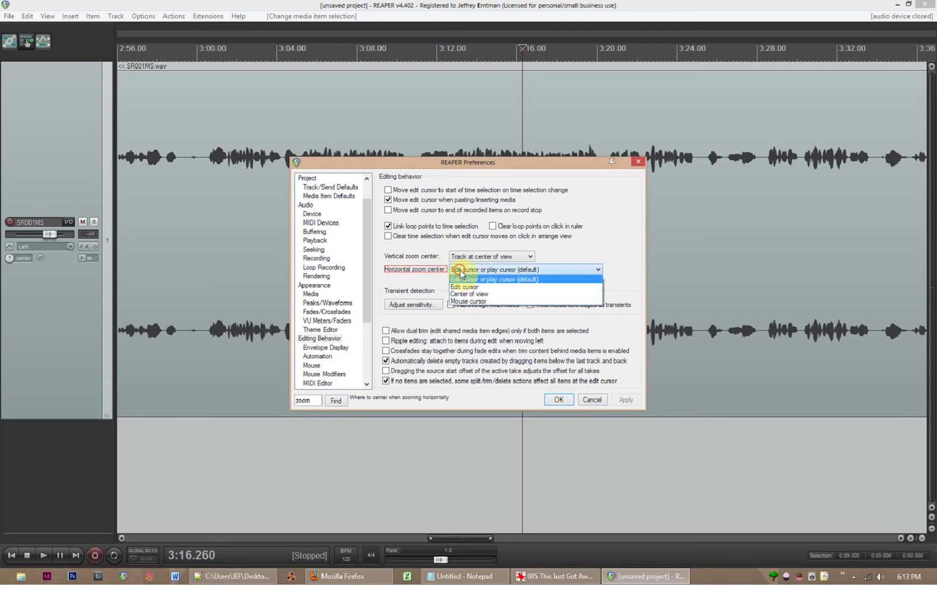
pyautogui.click(501, 302)
pyautogui.click(558, 399)
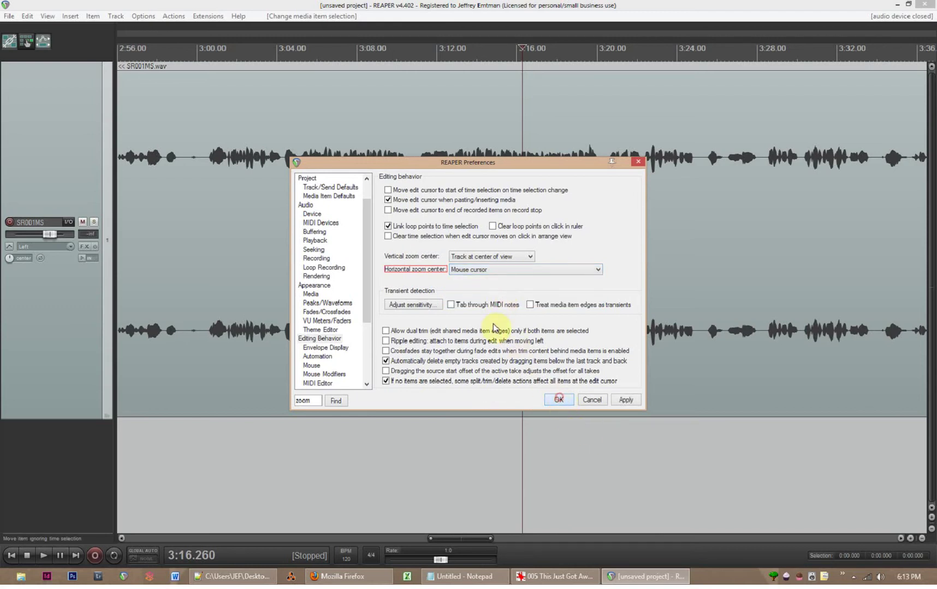
# Examine how zooming follows the mouse cursor at several places along the SR001MS.wav item, from its start to its end
pyautogui.scroll(-6, 395, 246)
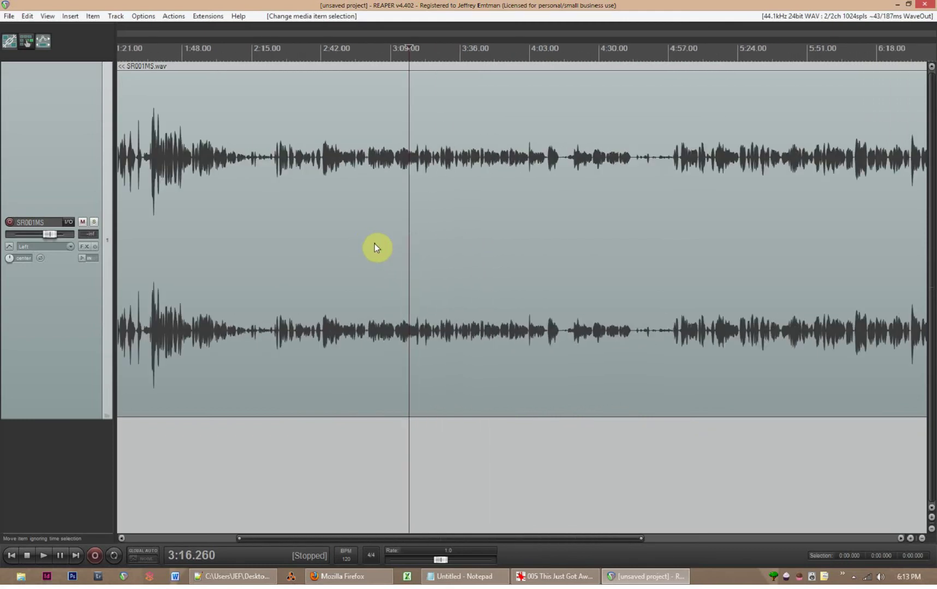
pyautogui.scroll(-3, 204, 255)
pyautogui.scroll(3, 464, 277)
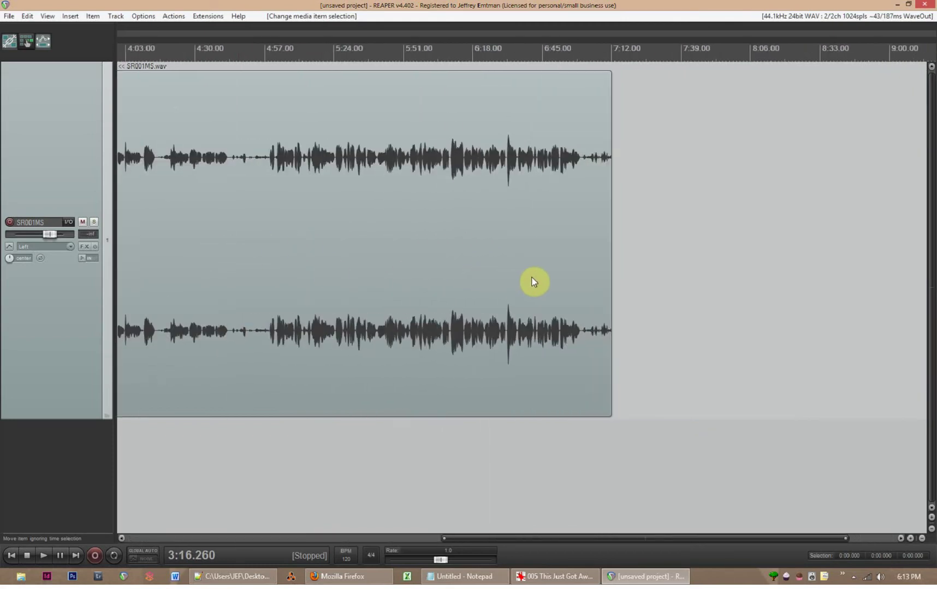
pyautogui.scroll(5, 534, 281)
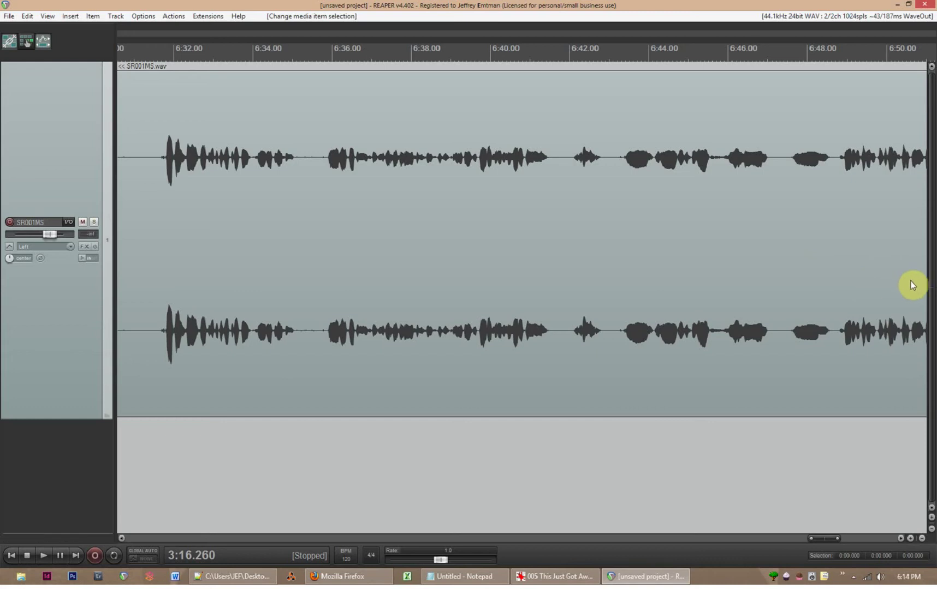
pyautogui.scroll(-10, 909, 281)
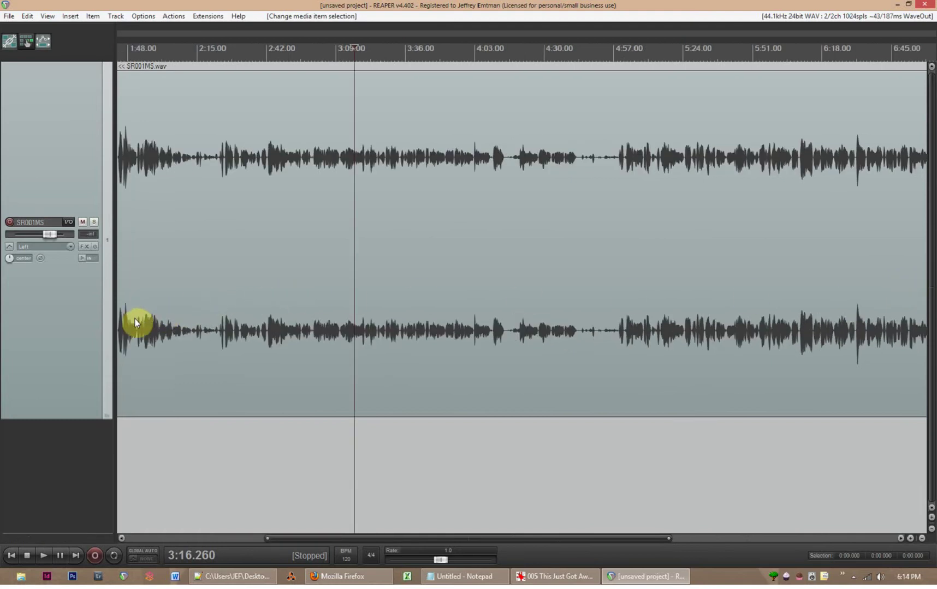
pyautogui.scroll(12, 136, 323)
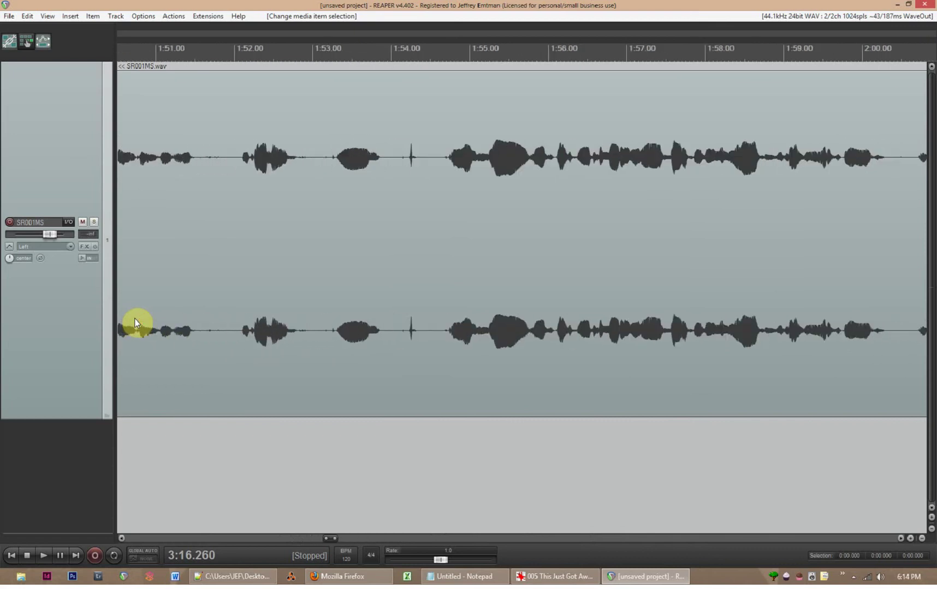
pyautogui.scroll(-6, 914, 323)
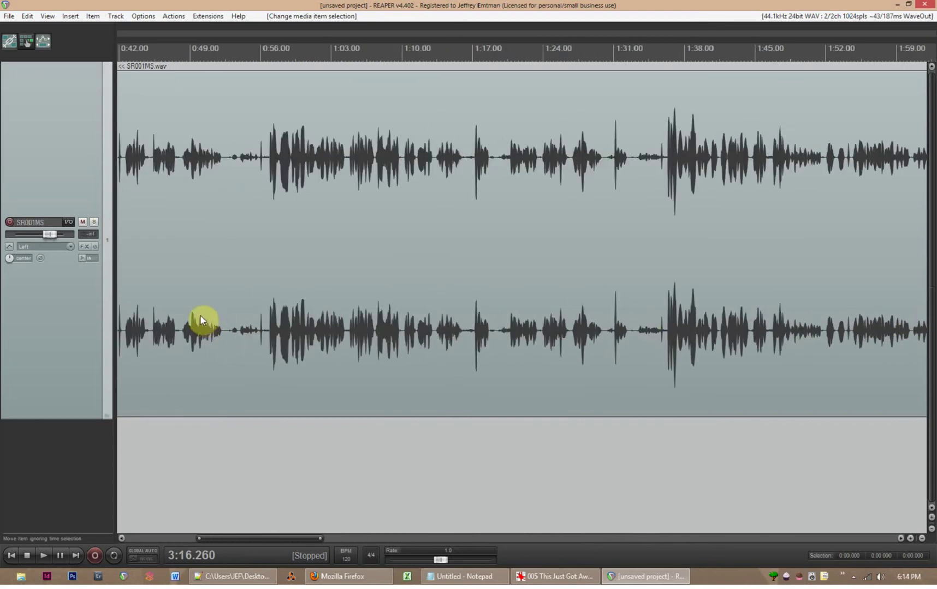
pyautogui.scroll(8, 132, 318)
pyautogui.scroll(-8, 899, 318)
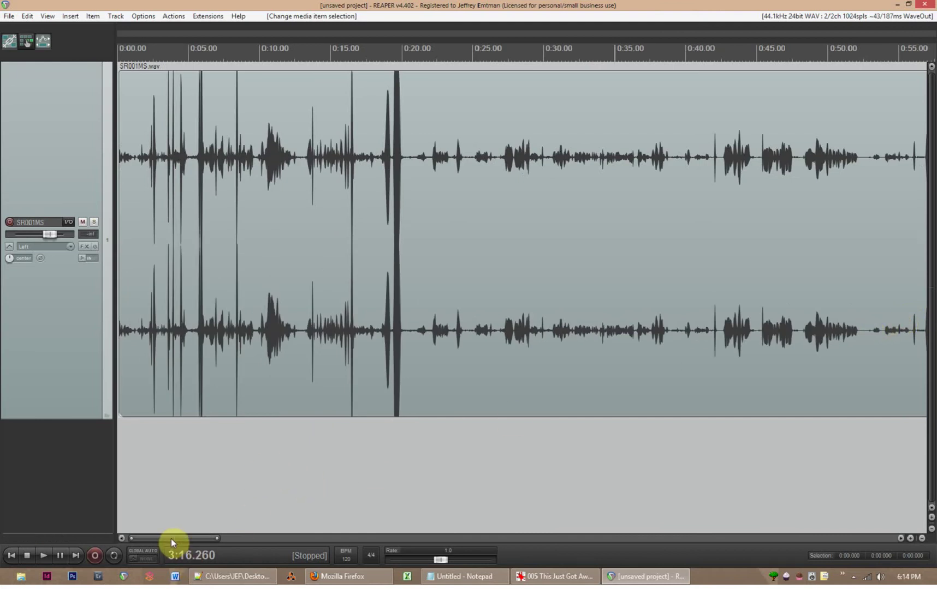
pyautogui.moveTo(170, 537); pyautogui.dragTo(710, 537)
pyautogui.scroll(-8, 485, 298)
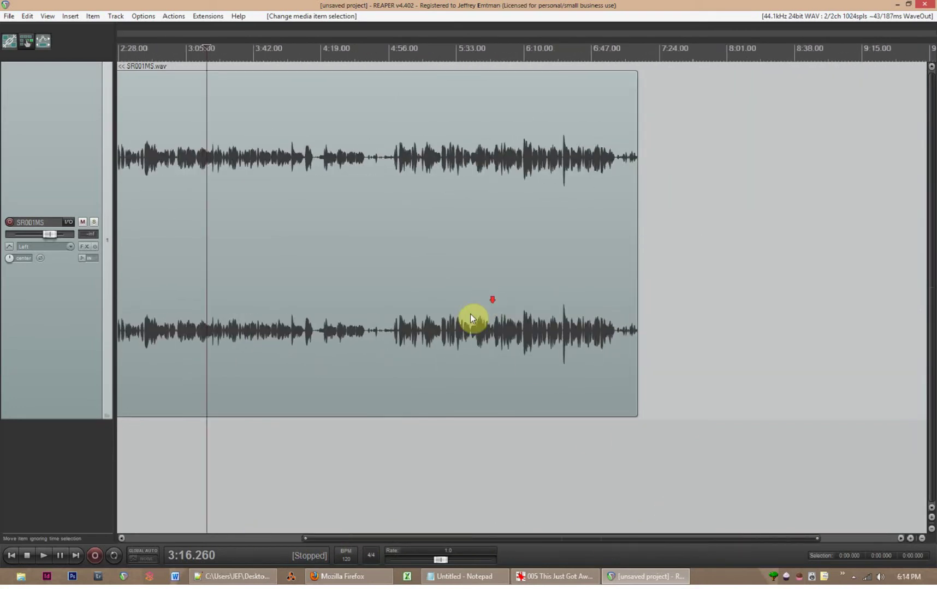
pyautogui.scroll(3, 119, 380)
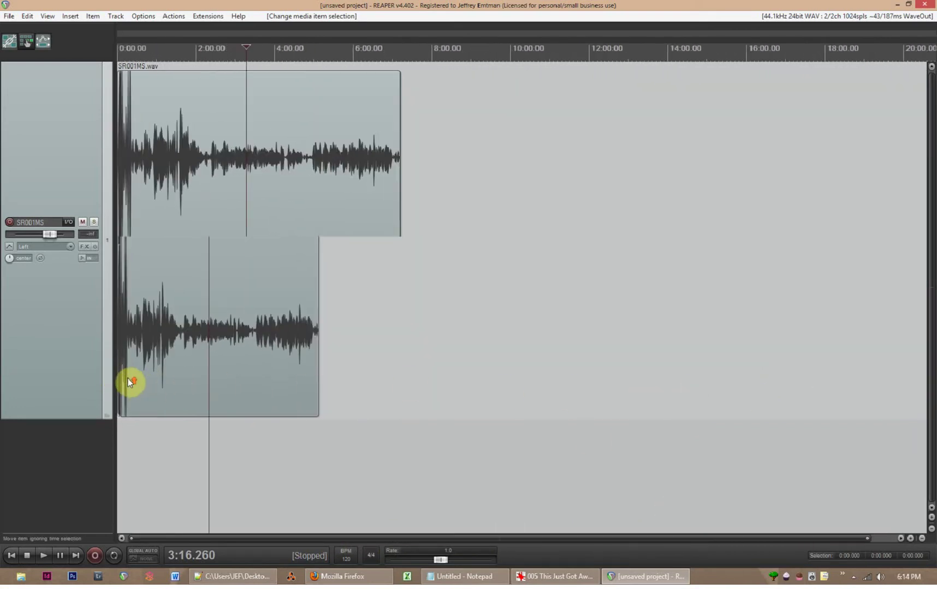
# Open the preferences, check the outline in the tut5.txt notes in Notepad++, and show the General settings category
pyautogui.hotkey('ctrl', 'p')
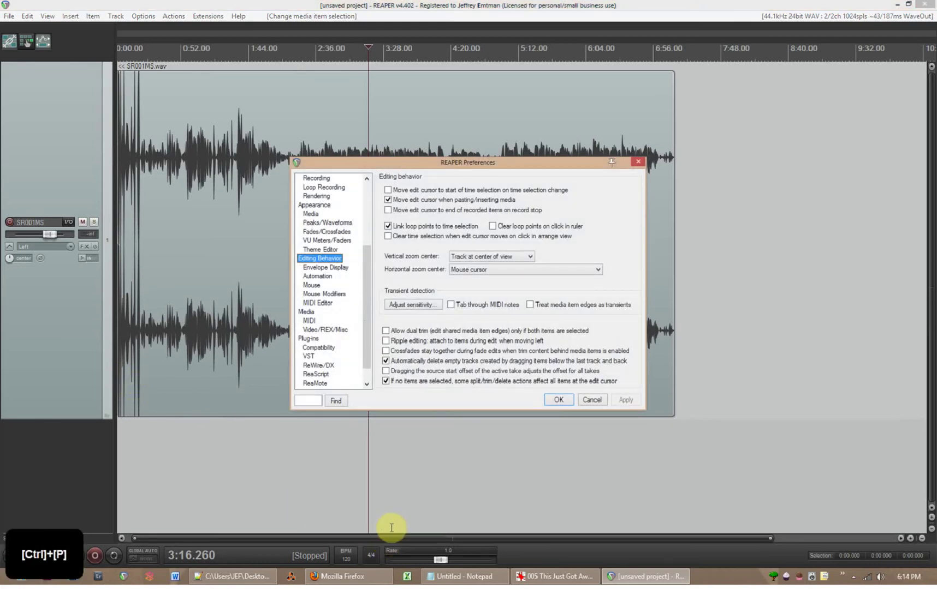
pyautogui.click(244, 578)
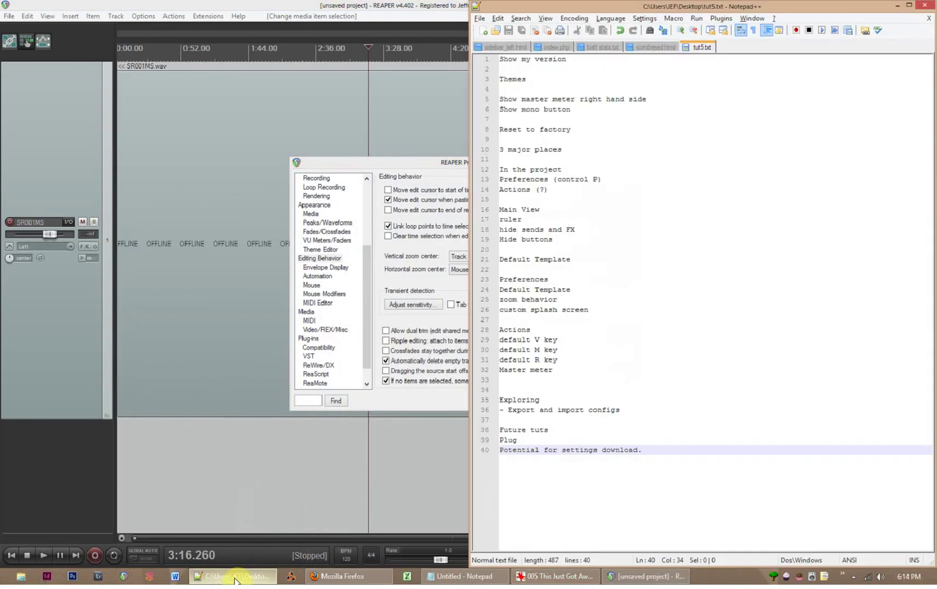
pyautogui.click(236, 578)
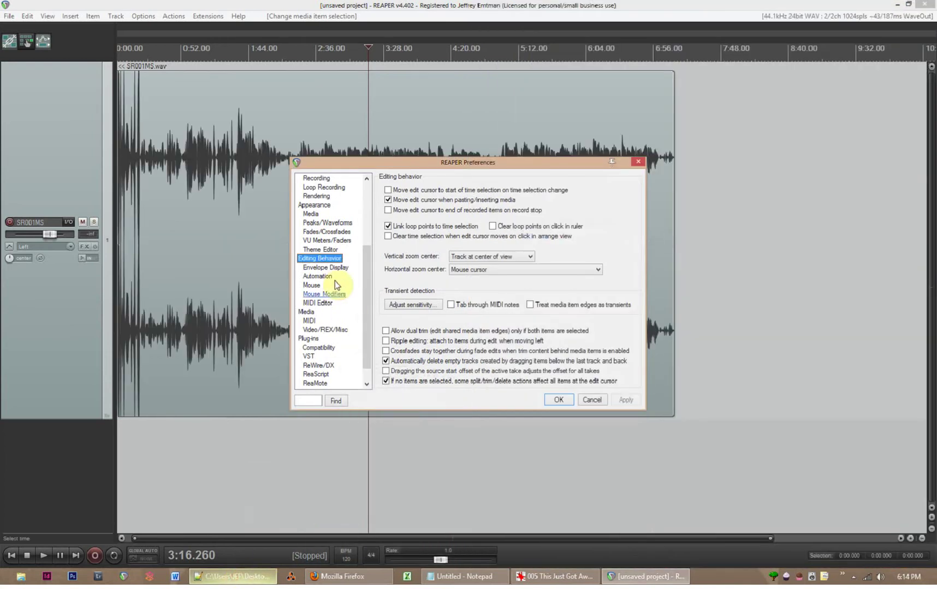
pyautogui.moveTo(363, 293); pyautogui.dragTo(328, 192)
pyautogui.click(310, 178)
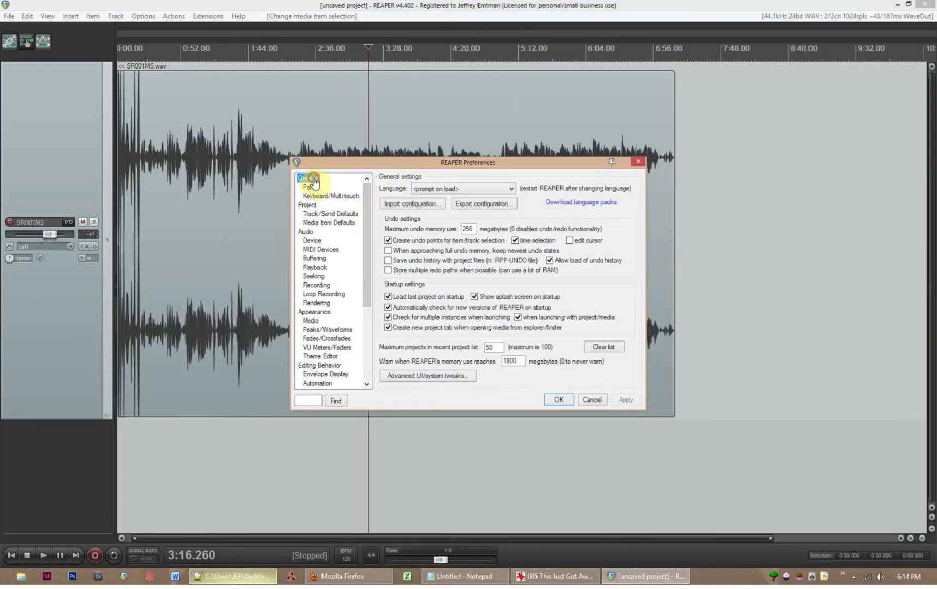
pyautogui.click(364, 236)
pyautogui.moveTo(364, 235)
pyautogui.mouseDown()
pyautogui.moveTo(363, 339)
pyautogui.moveTo(364, 243)
pyautogui.mouseUp()
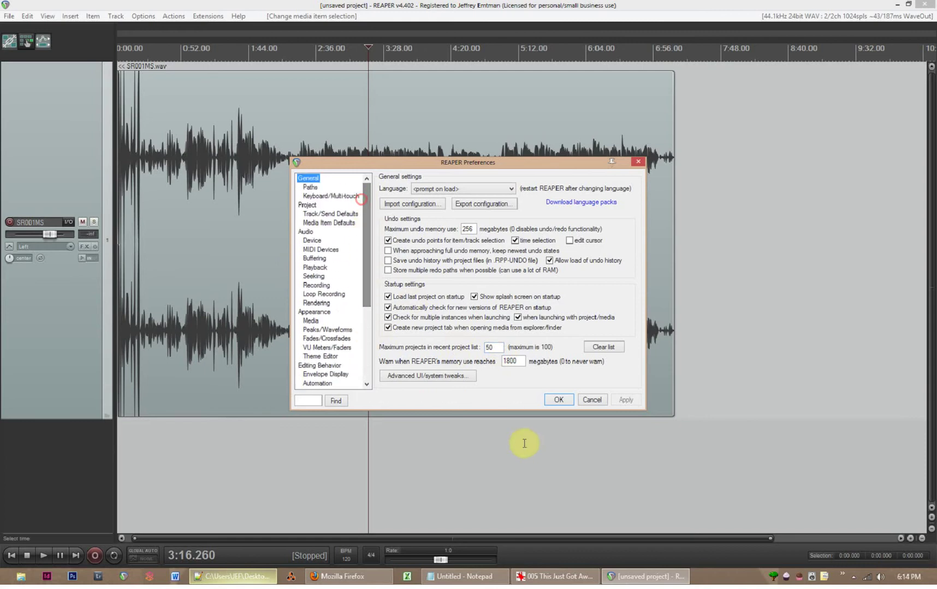
# Set cornbread.jpg from the desktop as the custom splash screen image in the advanced UI/system settings and accept the preferences
pyautogui.click(417, 381)
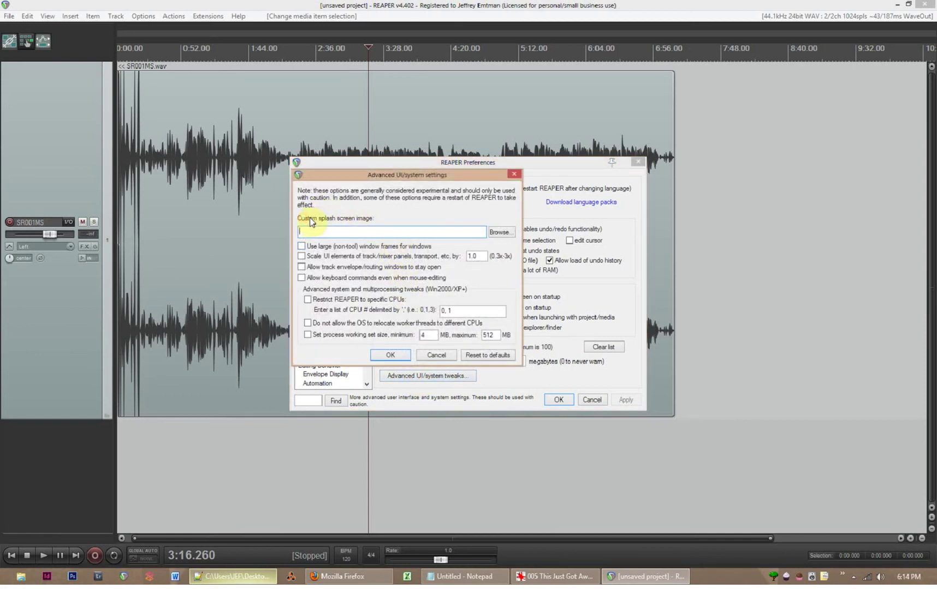
pyautogui.moveTo(363, 180); pyautogui.dragTo(445, 138)
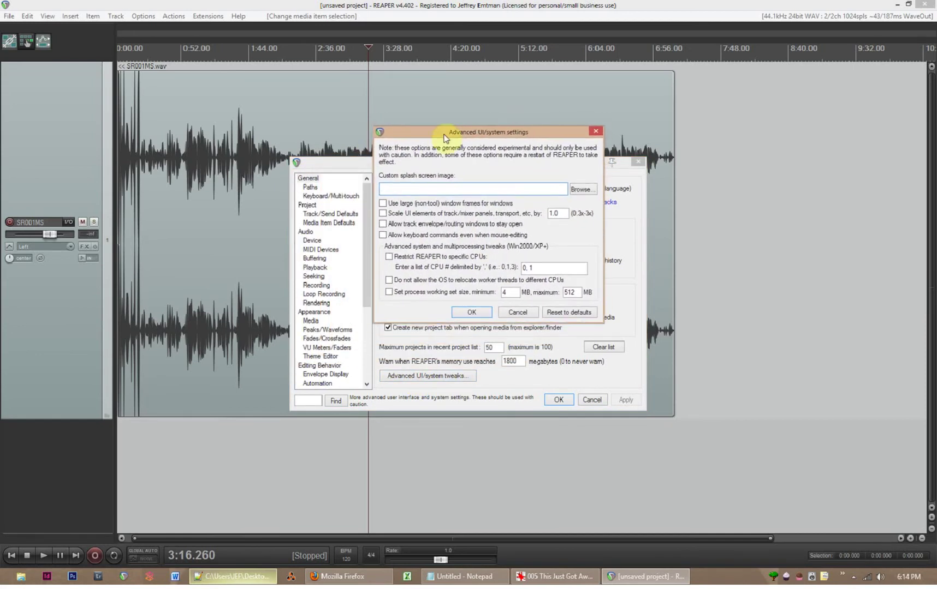
pyautogui.click(580, 189)
pyautogui.click(194, 112)
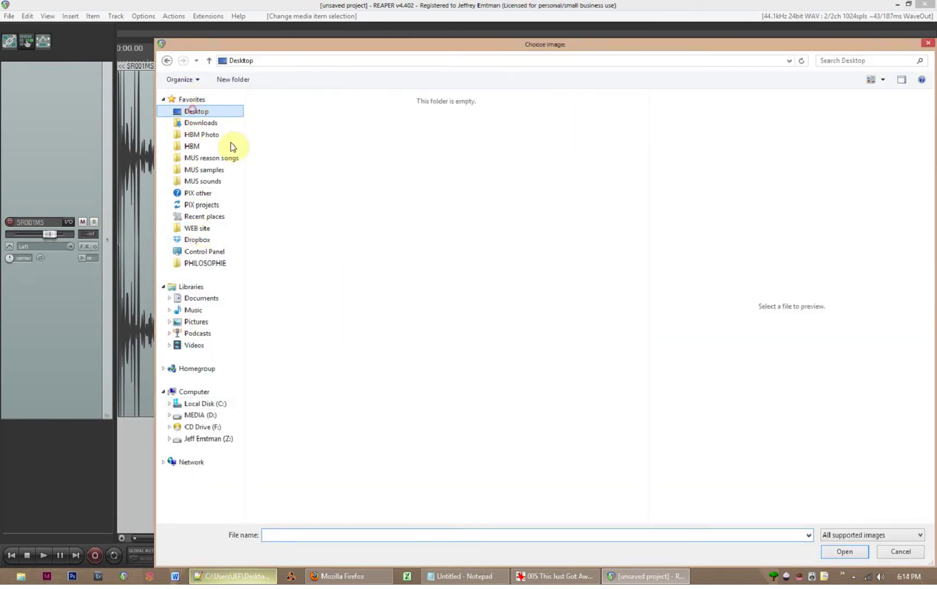
pyautogui.click(340, 213)
pyautogui.press('Return')
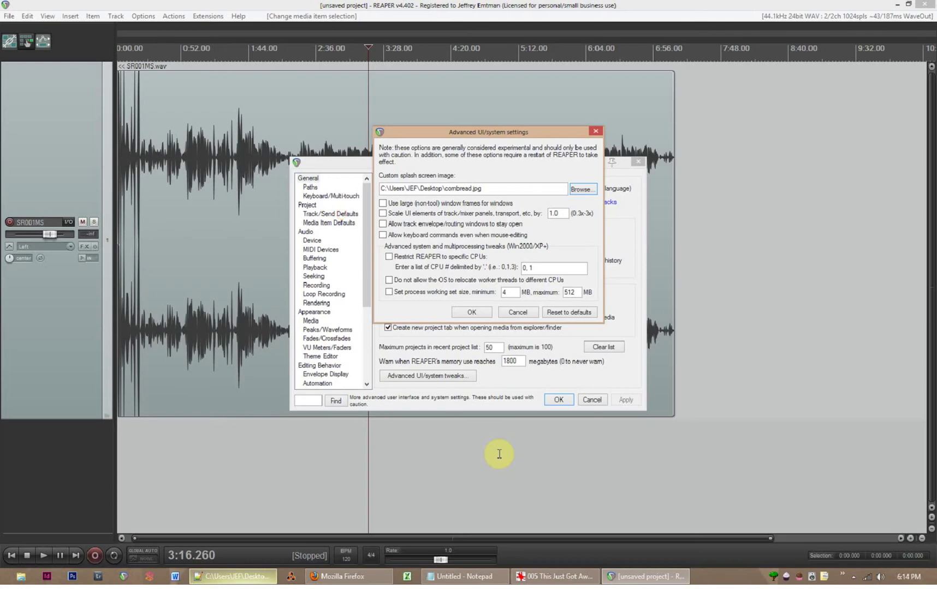
pyautogui.click(468, 314)
pyautogui.click(559, 400)
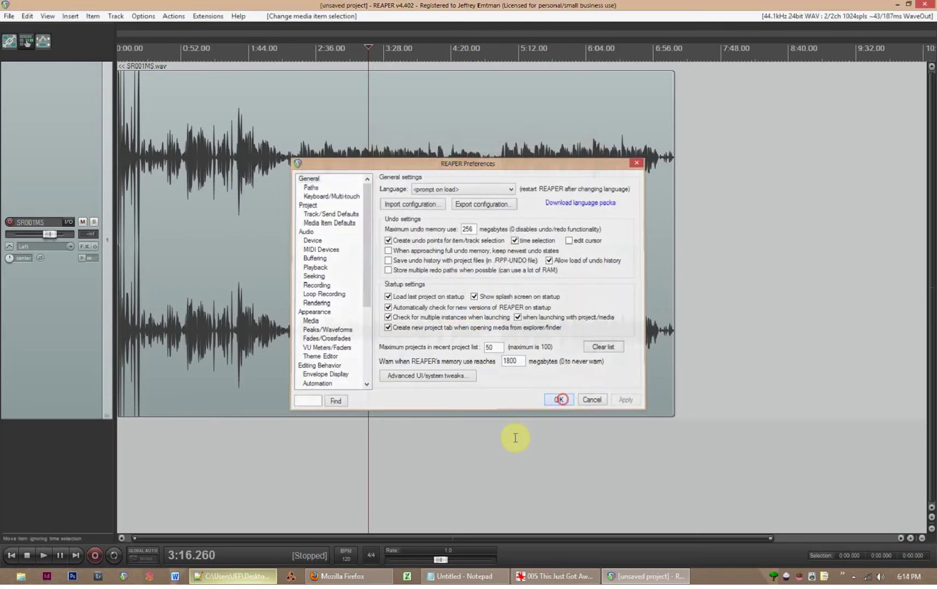
# Quit REAPER without saving the current project and restart it to load the custom splash screen
pyautogui.click(925, 4)
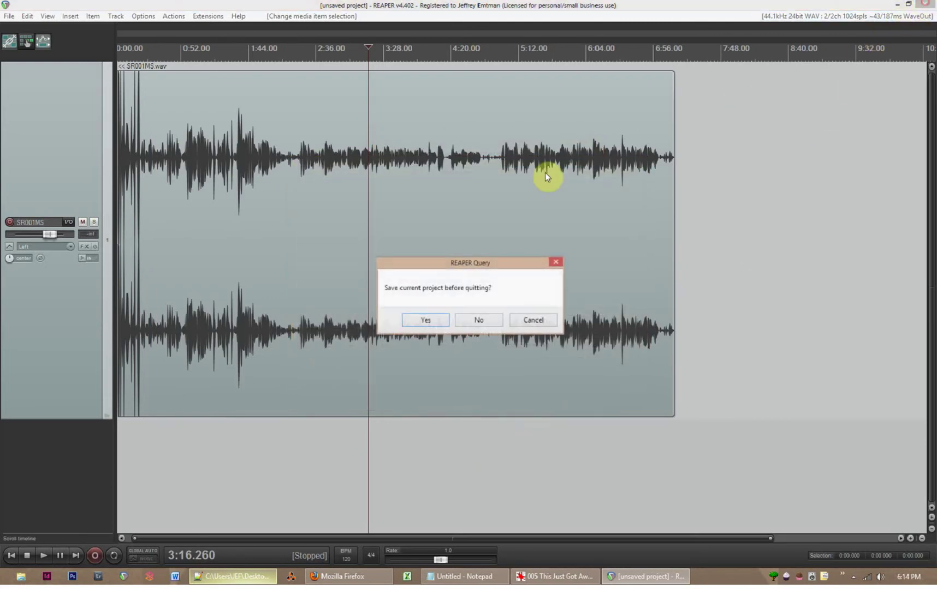
pyautogui.click(470, 321)
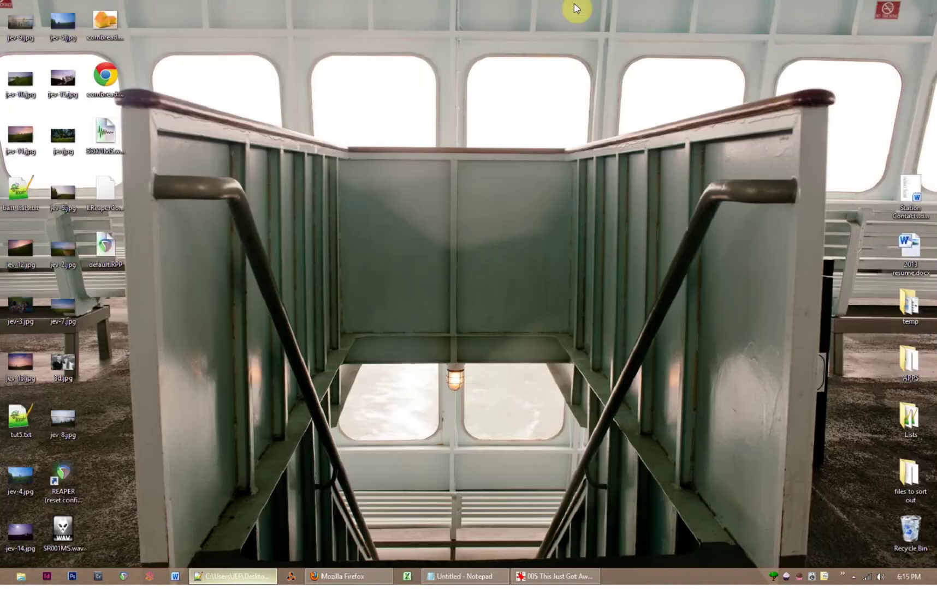
pyautogui.click(126, 576)
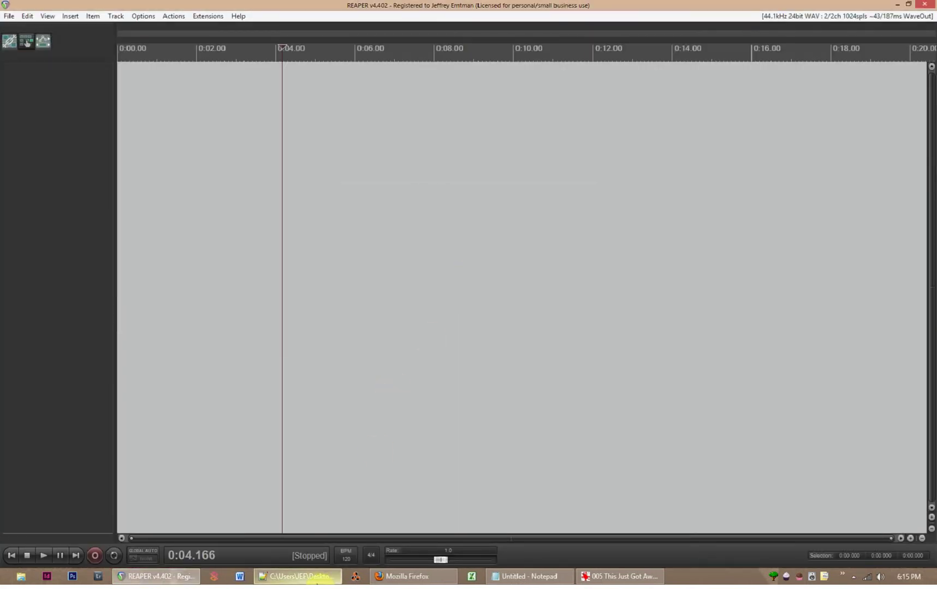
# Review the Preferences items and the start of the Actions section in the tut5.txt notes in Notepad++, and return to REAPER
pyautogui.click(317, 580)
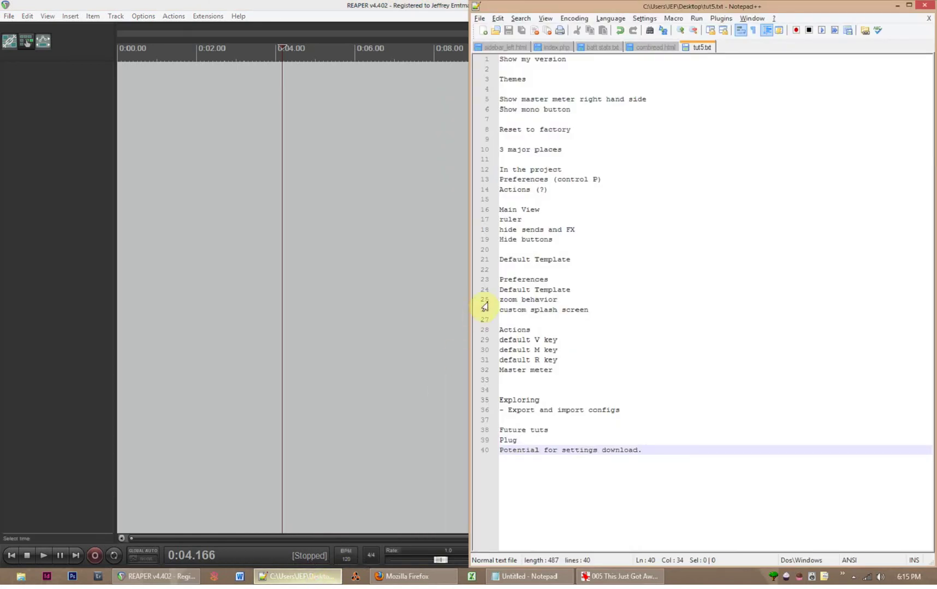
pyautogui.moveTo(500, 288); pyautogui.dragTo(592, 309)
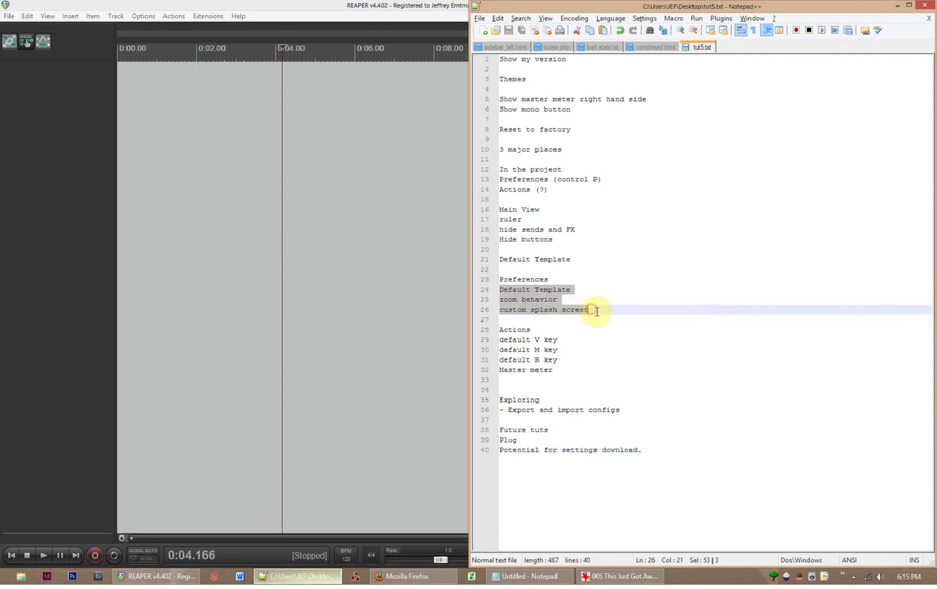
pyautogui.click(592, 310)
pyautogui.click(501, 330)
pyautogui.click(467, 299)
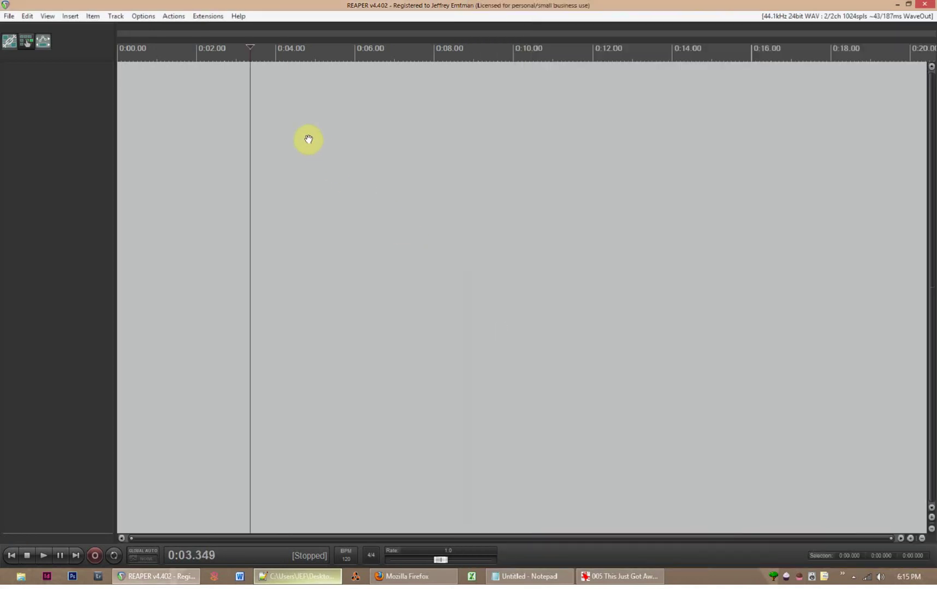
# Show the action list, move and enlarge its window so that more actions fit, and close it
pyautogui.click(174, 17)
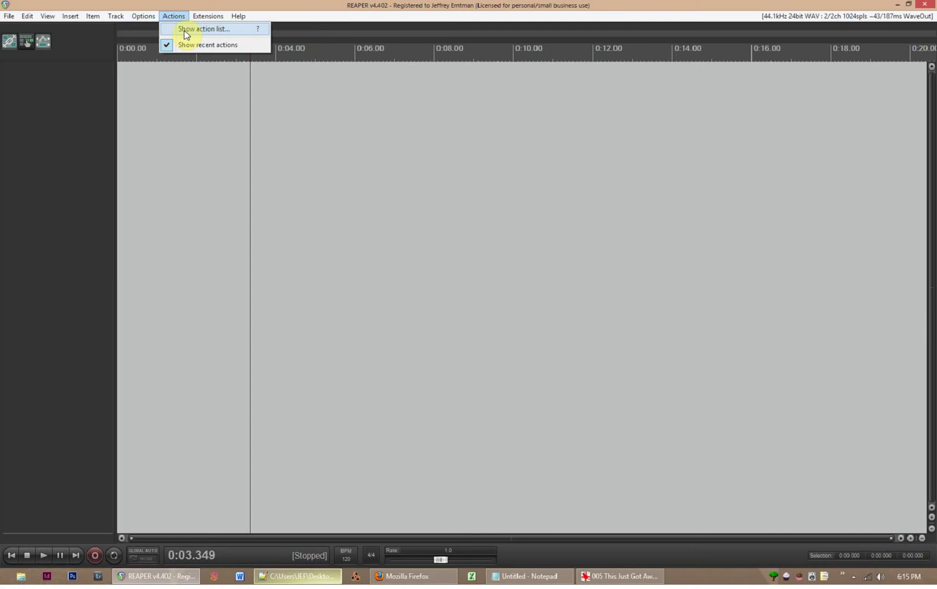
pyautogui.click(185, 31)
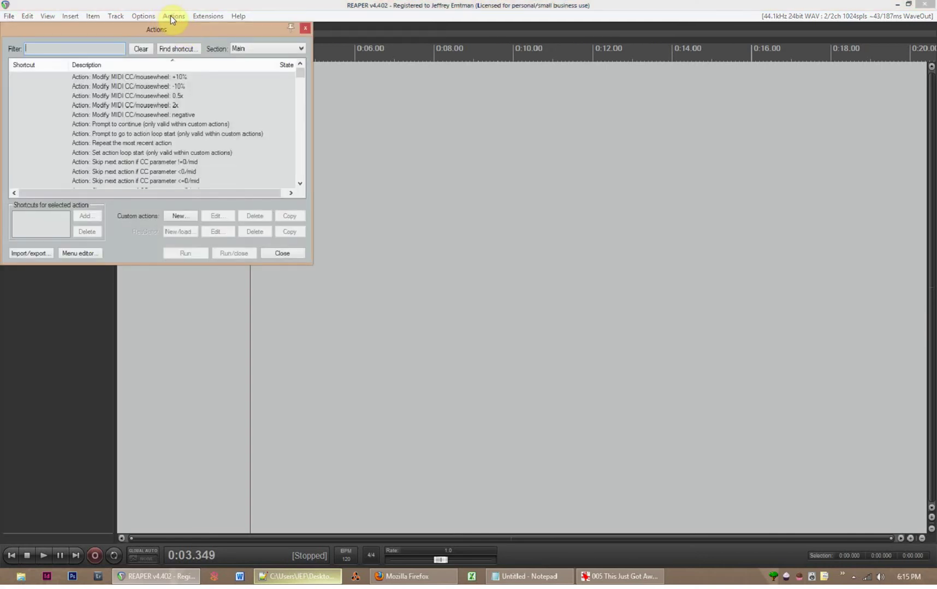
pyautogui.moveTo(164, 30); pyautogui.dragTo(576, 91)
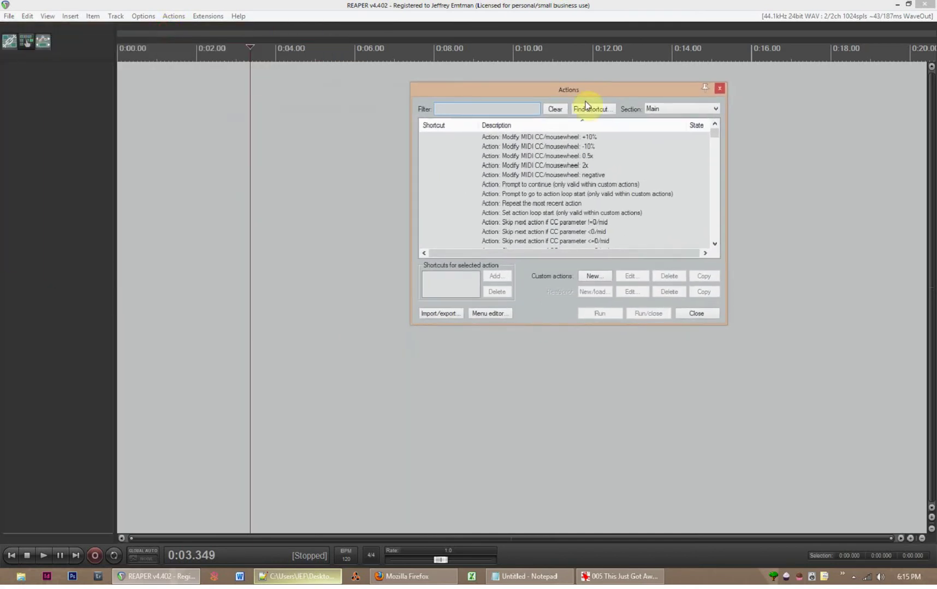
pyautogui.moveTo(726, 325); pyautogui.dragTo(845, 528)
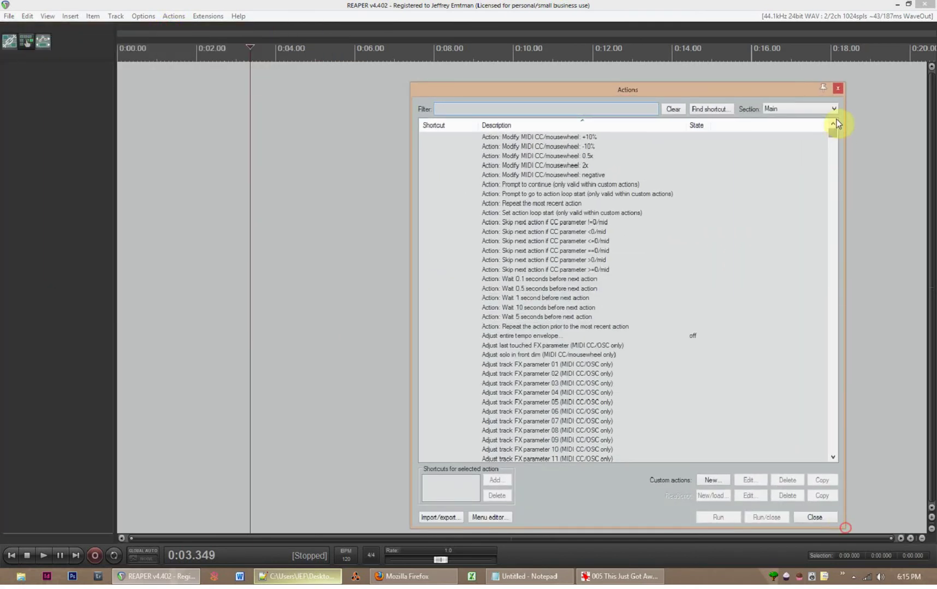
pyautogui.click(838, 94)
# Reopen the action list, look through its first entries, and check the Actions items in the tut5.txt notes
pyautogui.click(178, 18)
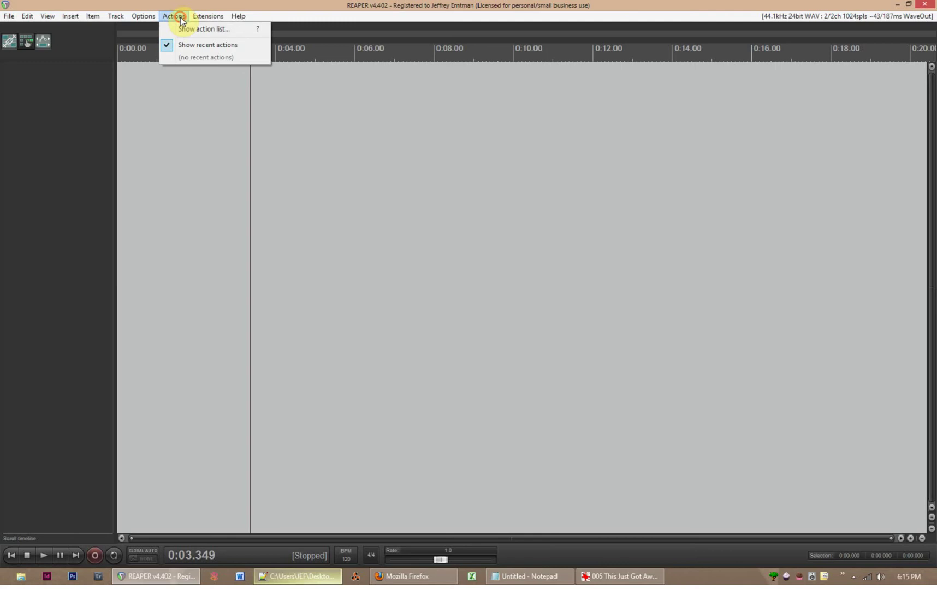
pyautogui.click(360, 132)
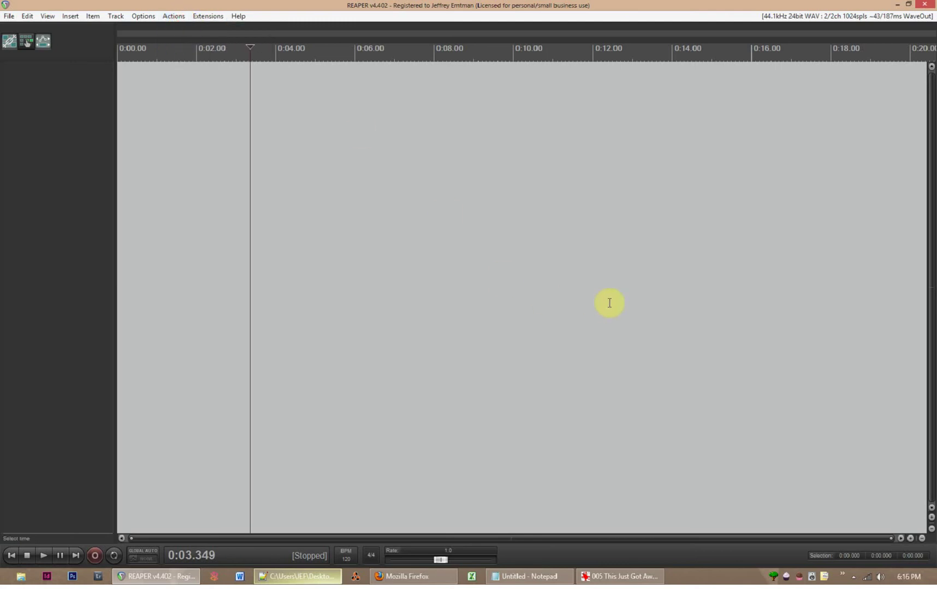
pyautogui.press('?')
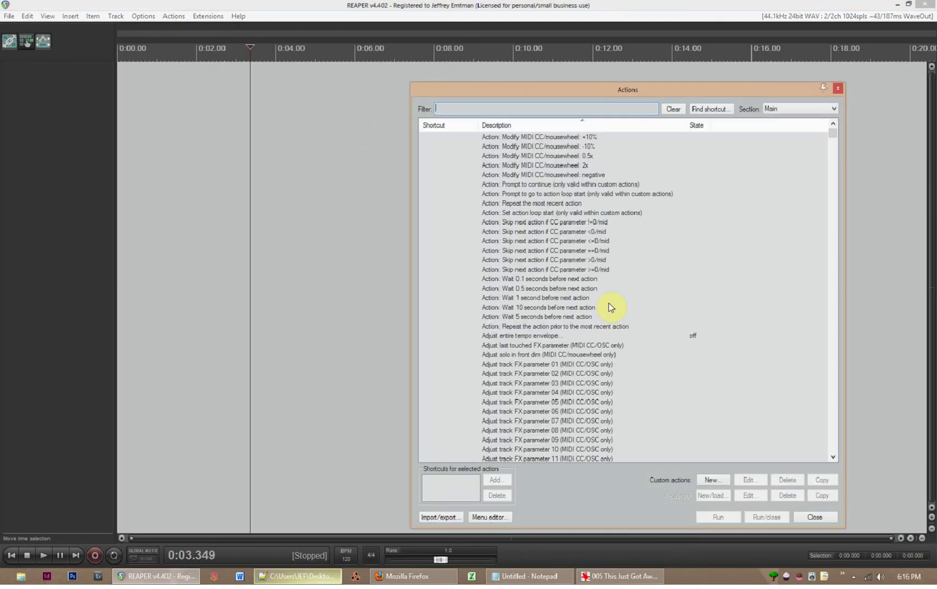
pyautogui.moveTo(568, 90); pyautogui.dragTo(625, 12)
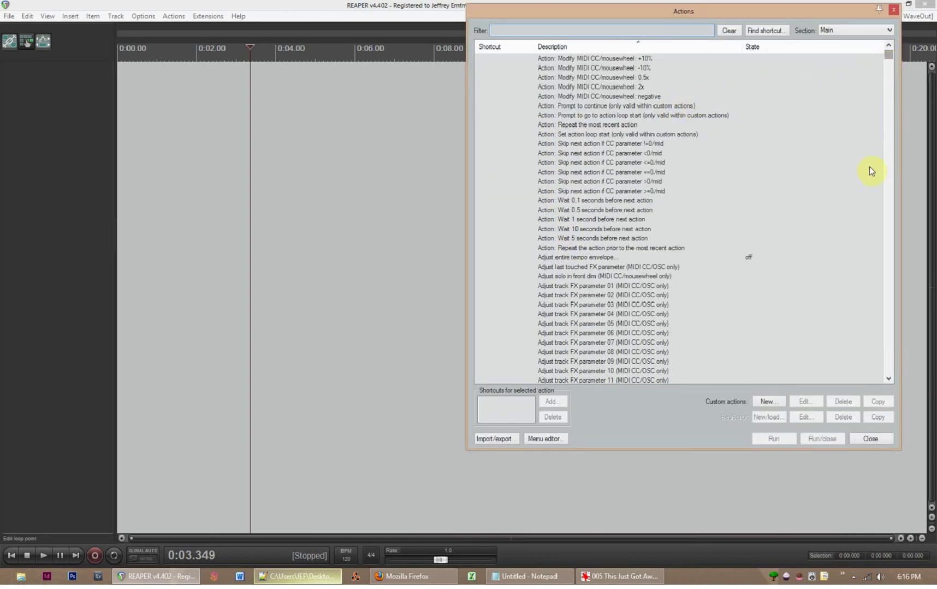
pyautogui.scroll(-20, 891, 55)
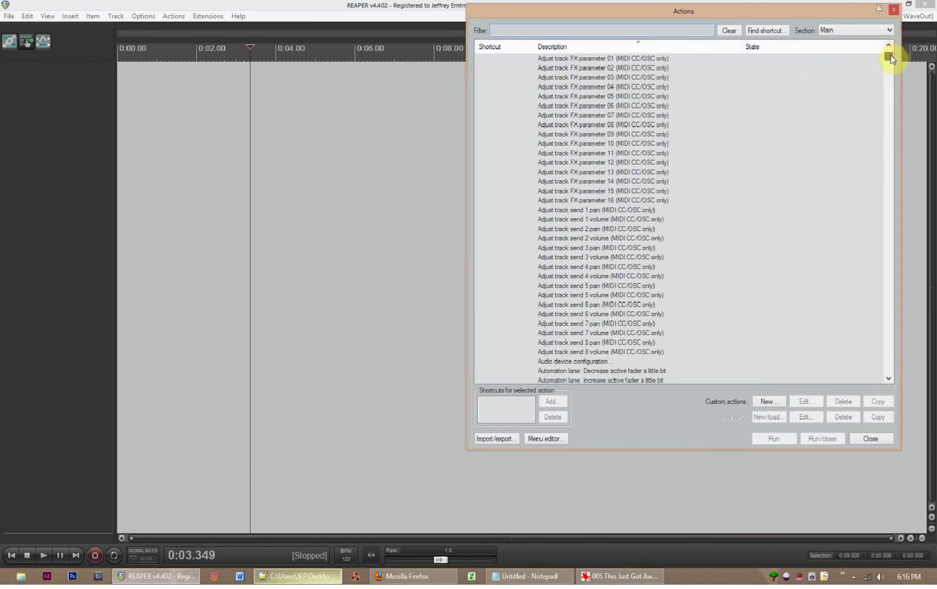
pyautogui.moveTo(889, 60)
pyautogui.mouseDown()
pyautogui.moveTo(876, 375)
pyautogui.moveTo(862, 175)
pyautogui.moveTo(876, 158)
pyautogui.moveTo(889, 50)
pyautogui.mouseUp()
pyautogui.click(295, 576)
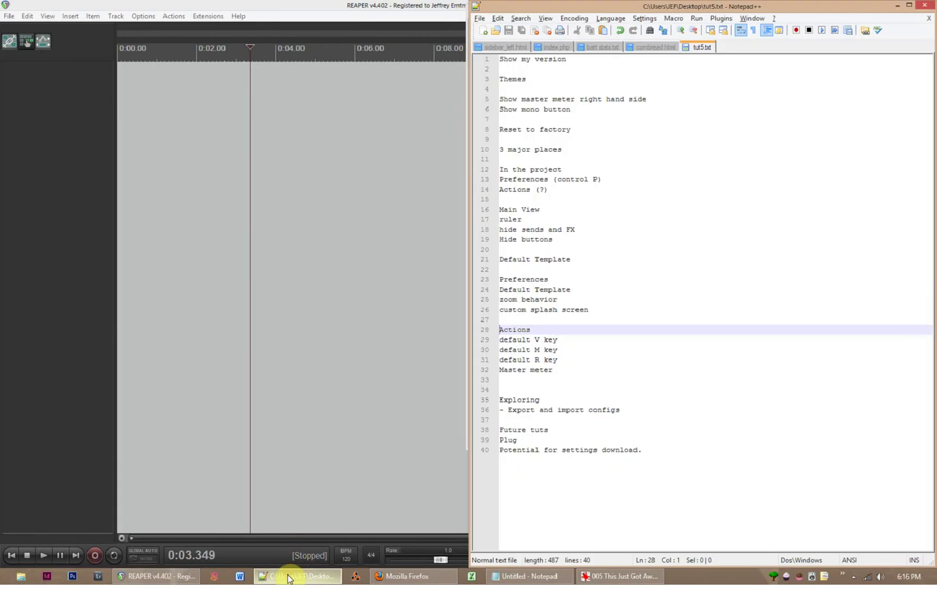
pyautogui.click(288, 578)
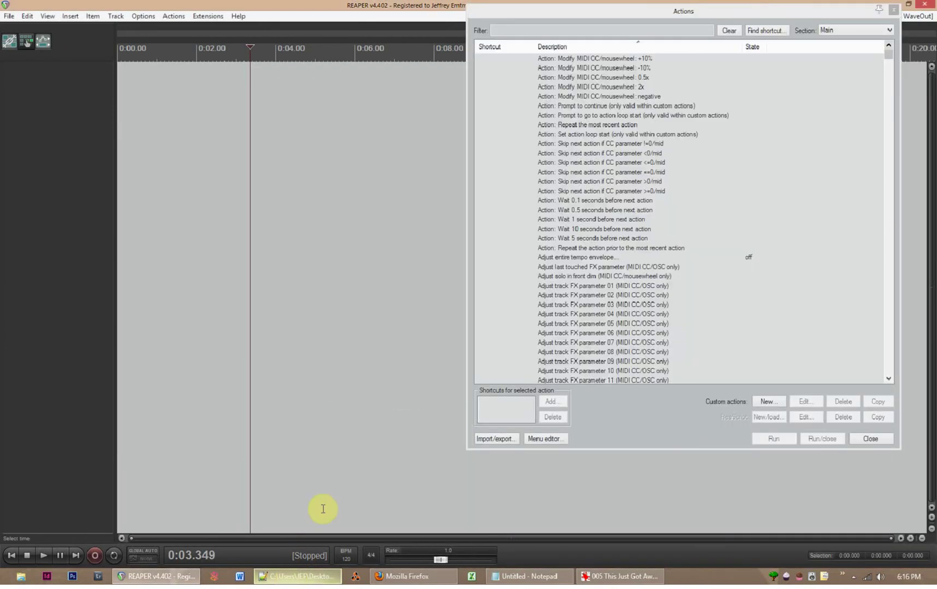
# Insert SR001MS.wav from the desktop near the start of the timeline as a new track and make the track much taller
pyautogui.press('super+d')
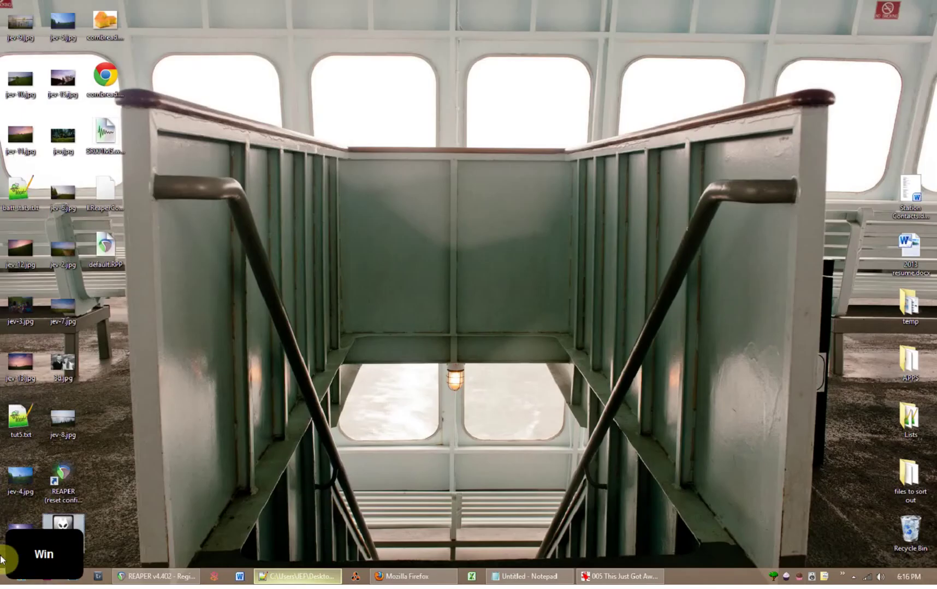
pyautogui.moveTo(203, 536); pyautogui.dragTo(137, 84)
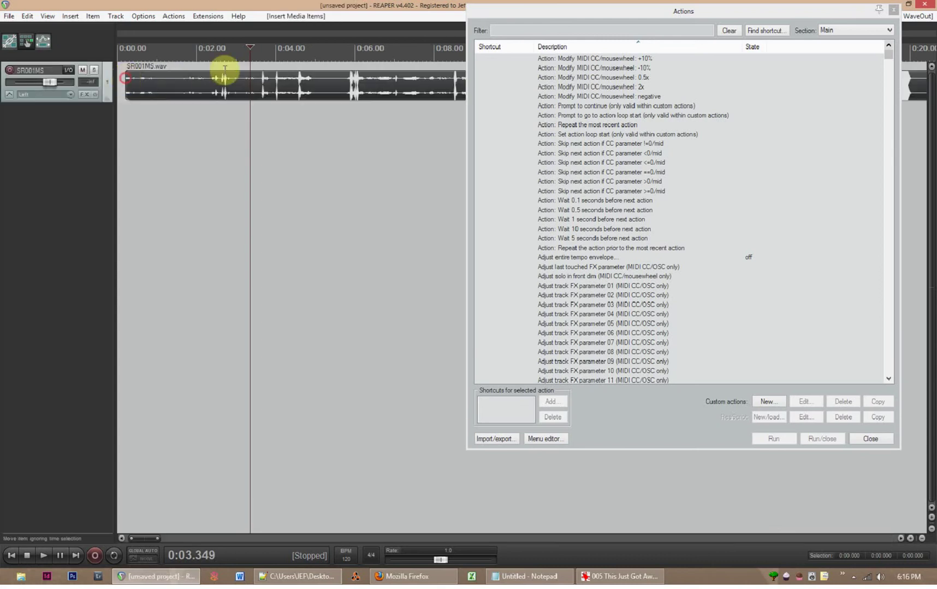
pyautogui.moveTo(68, 100); pyautogui.dragTo(103, 418)
# Narrow the Actions window to uncover more of the waveform and reduce the SR001MS track to about half its height
pyautogui.moveTo(554, 11); pyautogui.dragTo(571, 56)
pyautogui.moveTo(484, 165); pyautogui.dragTo(602, 166)
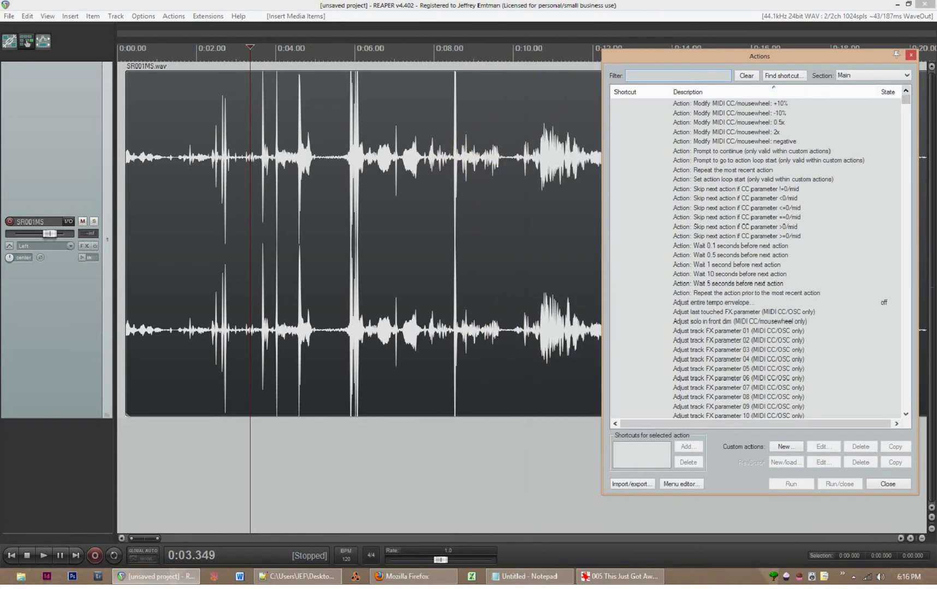
pyautogui.click(395, 250)
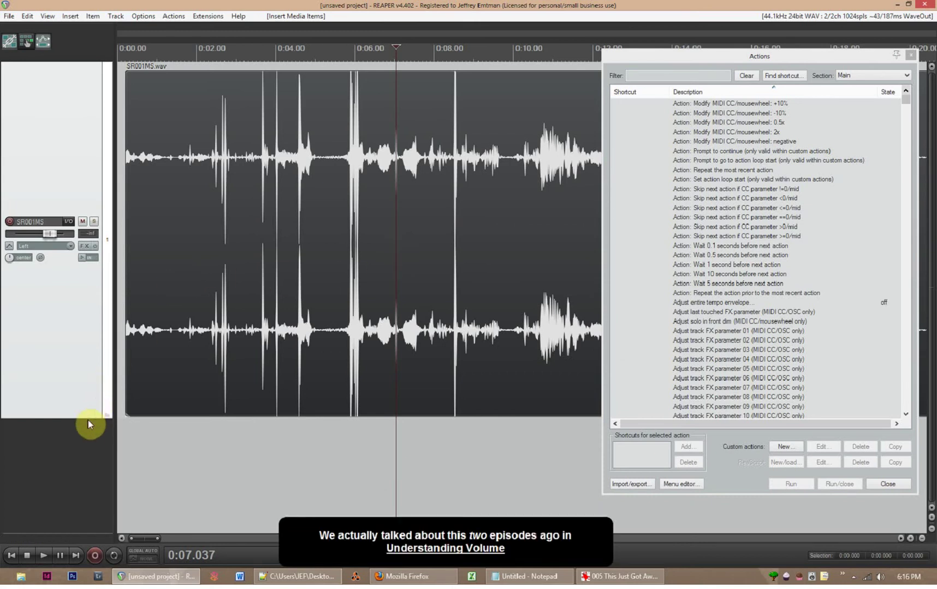
pyautogui.moveTo(87, 411); pyautogui.dragTo(89, 243)
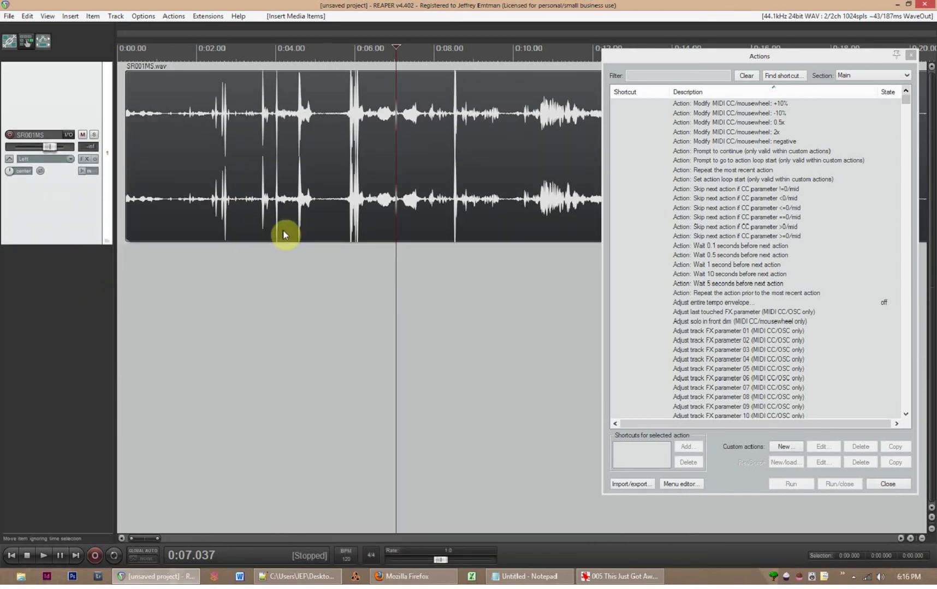
# Show the volume envelope of the SR001MS track and raise it to about +1.10 dB
pyautogui.click(324, 219)
pyautogui.press('v')
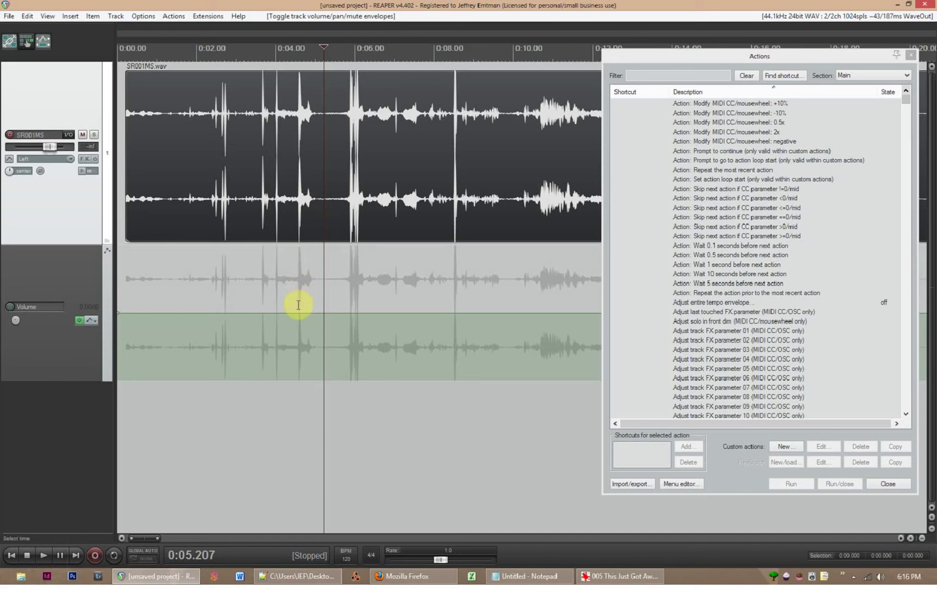
pyautogui.moveTo(287, 313); pyautogui.dragTo(246, 304)
# Activate the Volume (Pre-FX) envelope for the SR001MS track and lower it to about -0.53 dB
pyautogui.click(10, 159)
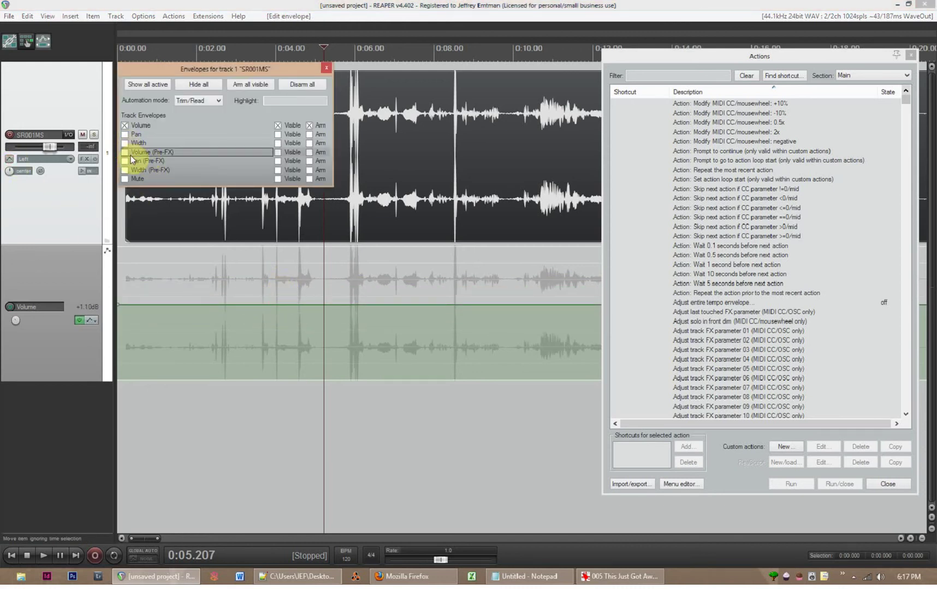
pyautogui.click(125, 152)
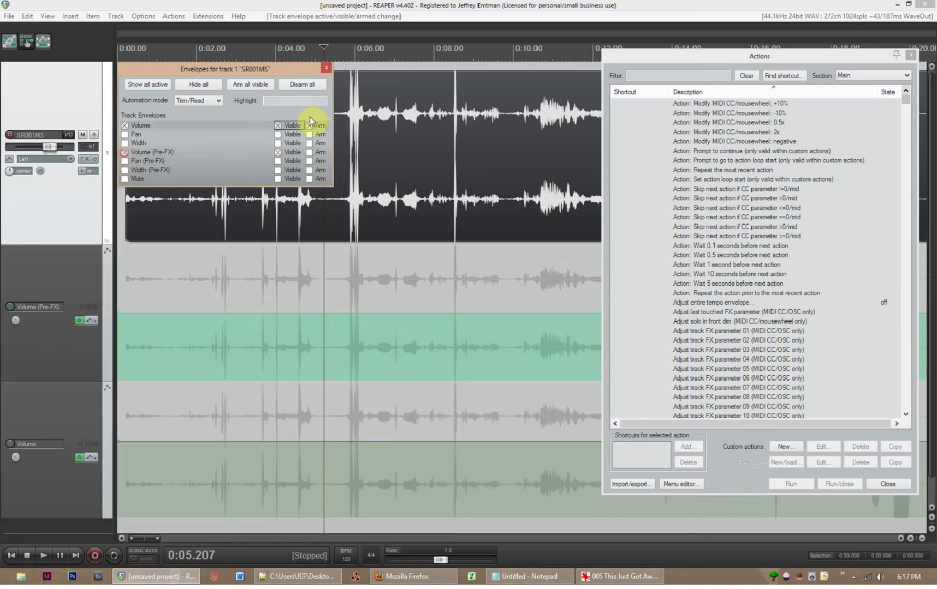
pyautogui.click(327, 67)
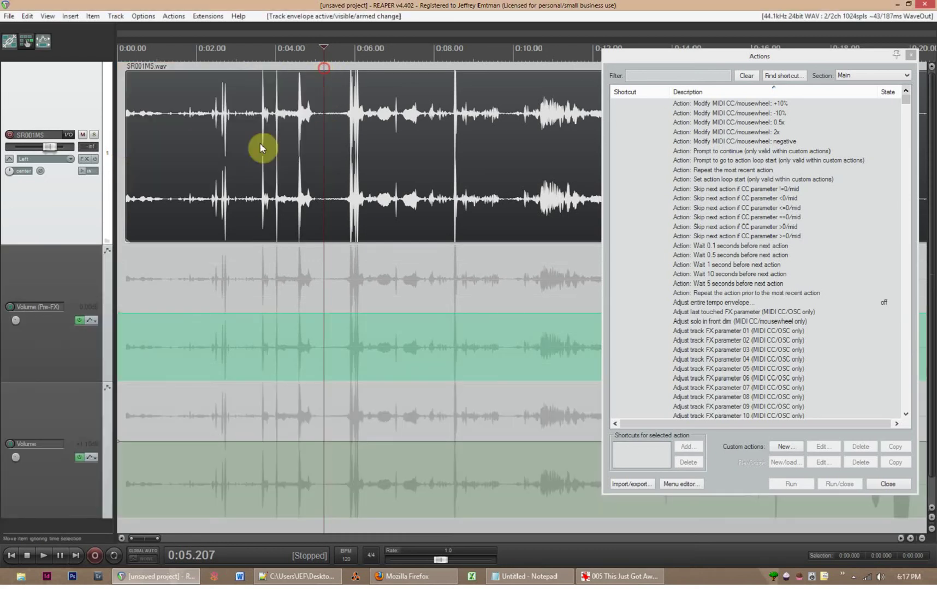
pyautogui.click(237, 312)
pyautogui.moveTo(236, 313)
pyautogui.mouseDown()
pyautogui.moveTo(234, 345)
pyautogui.moveTo(240, 302)
pyautogui.moveTo(238, 317)
pyautogui.mouseUp()
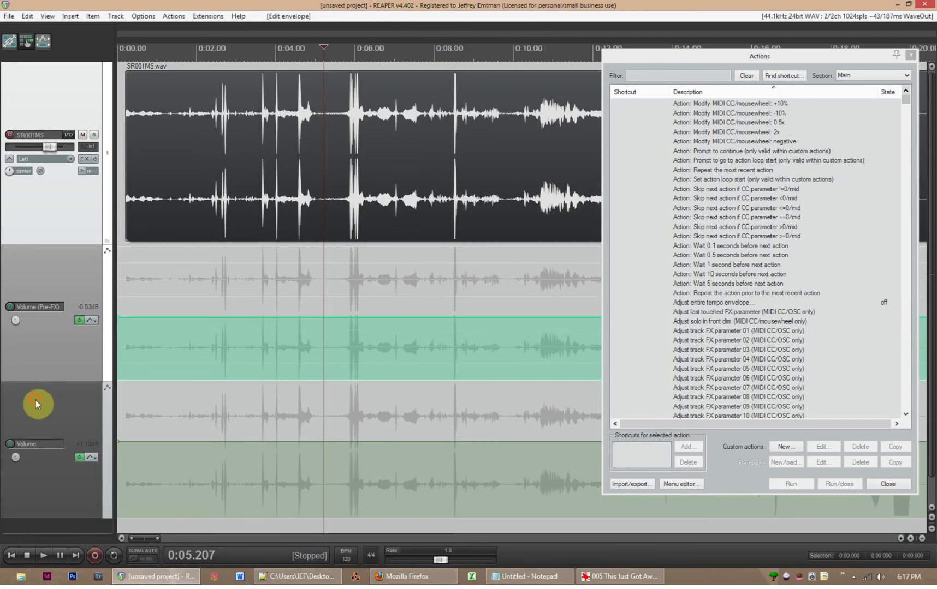
# Switch the SR001MS track's automation mode to Read and hide its Volume and Volume (Pre-FX) envelopes
pyautogui.click(35, 400)
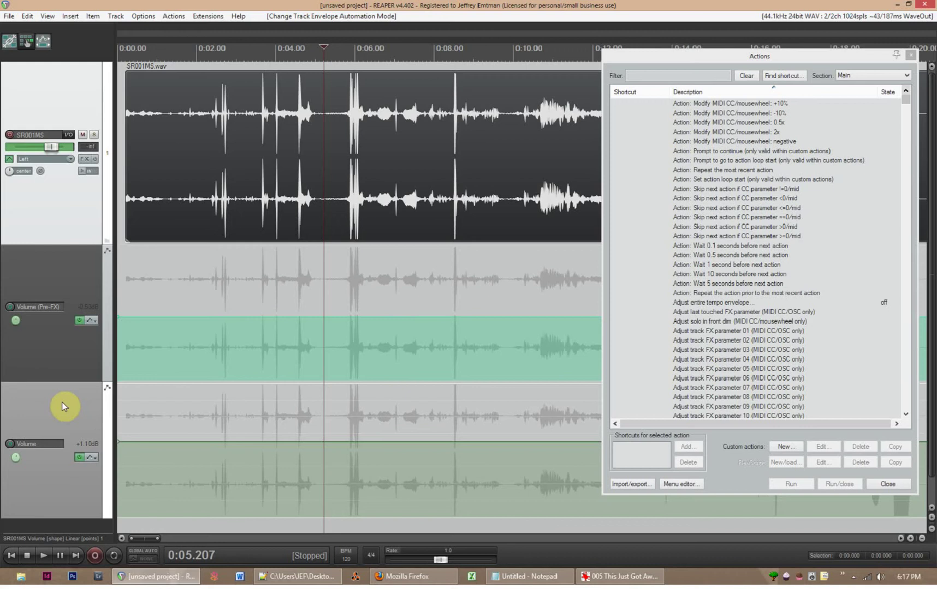
pyautogui.hotkey('ctrl', 'z')
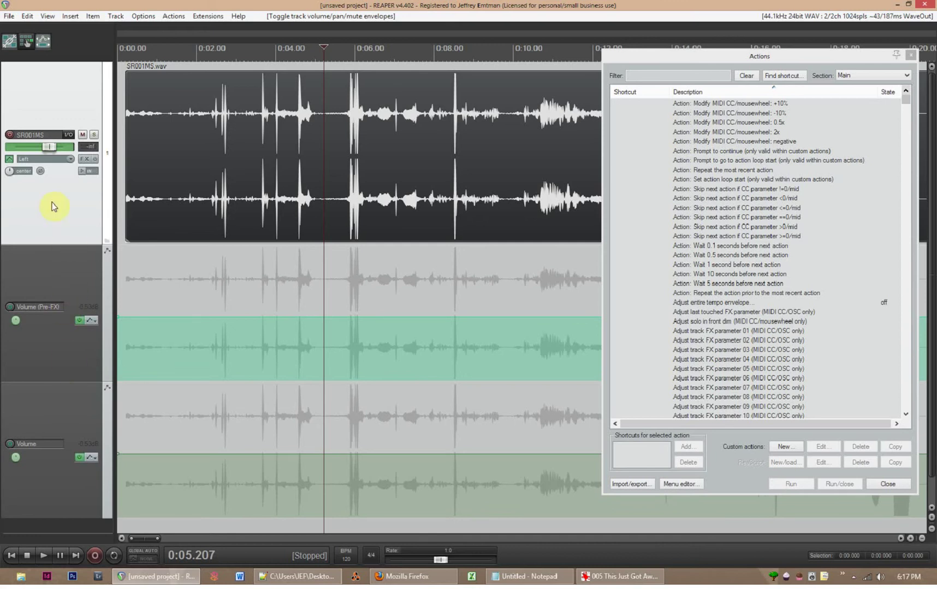
pyautogui.click(9, 158)
pyautogui.click(277, 152)
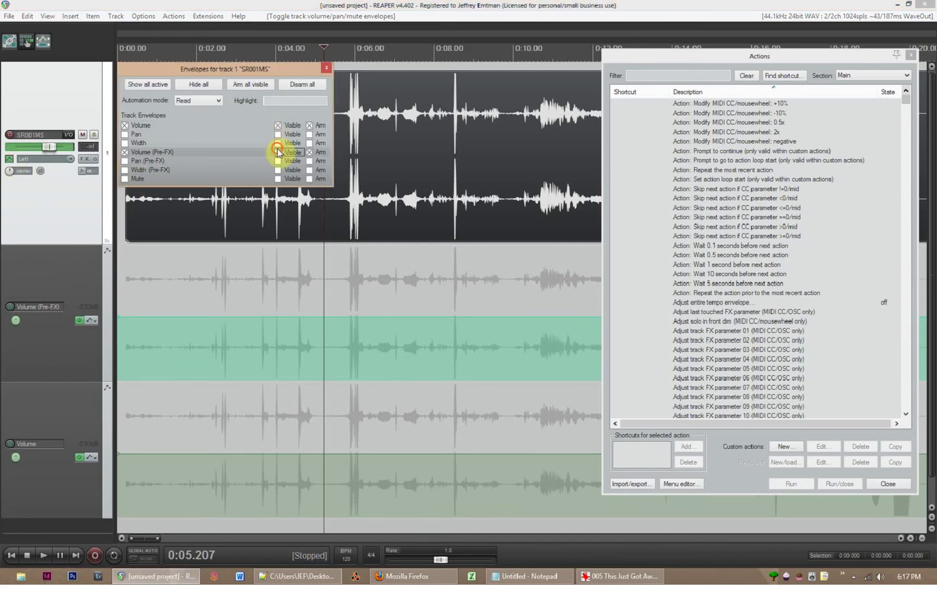
pyautogui.click(277, 125)
pyautogui.click(326, 68)
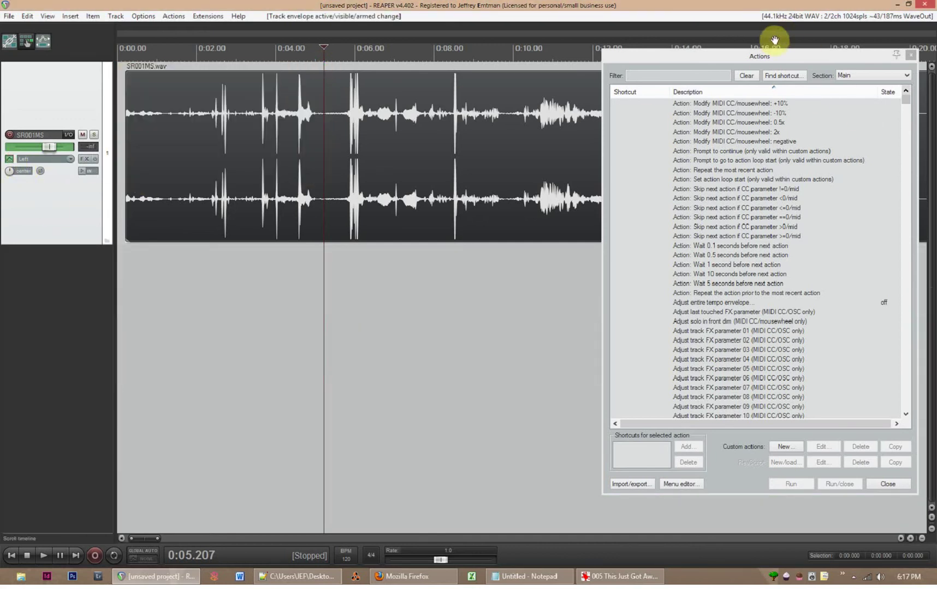
# Find the action assigned to the V shortcut in the action list
pyautogui.moveTo(758, 59); pyautogui.dragTo(632, 60)
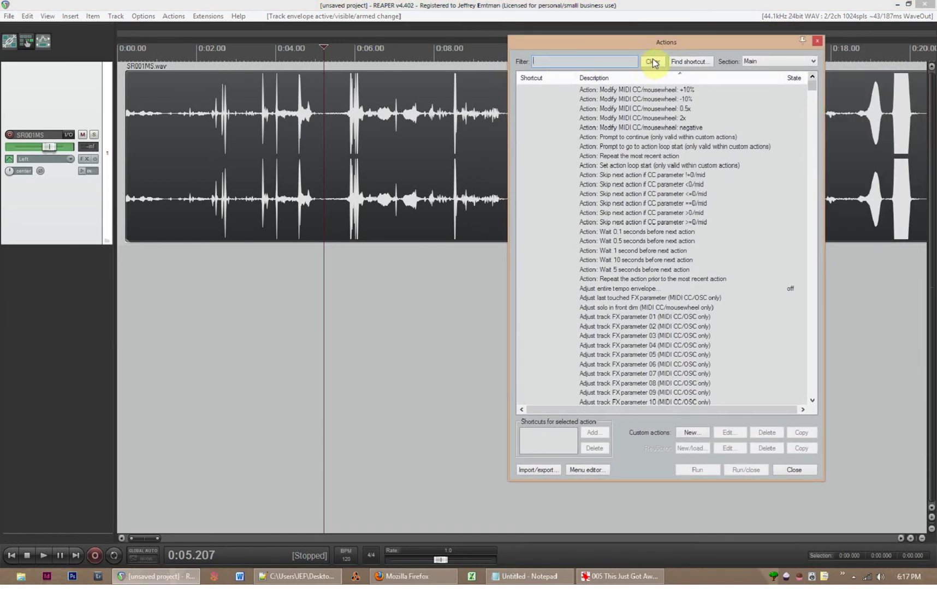
pyautogui.click(679, 62)
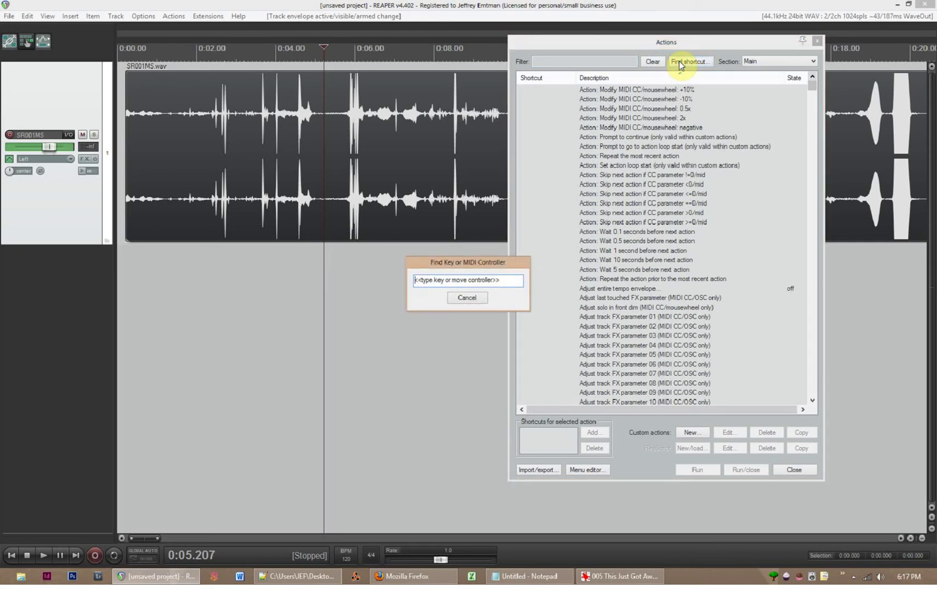
pyautogui.press('v')
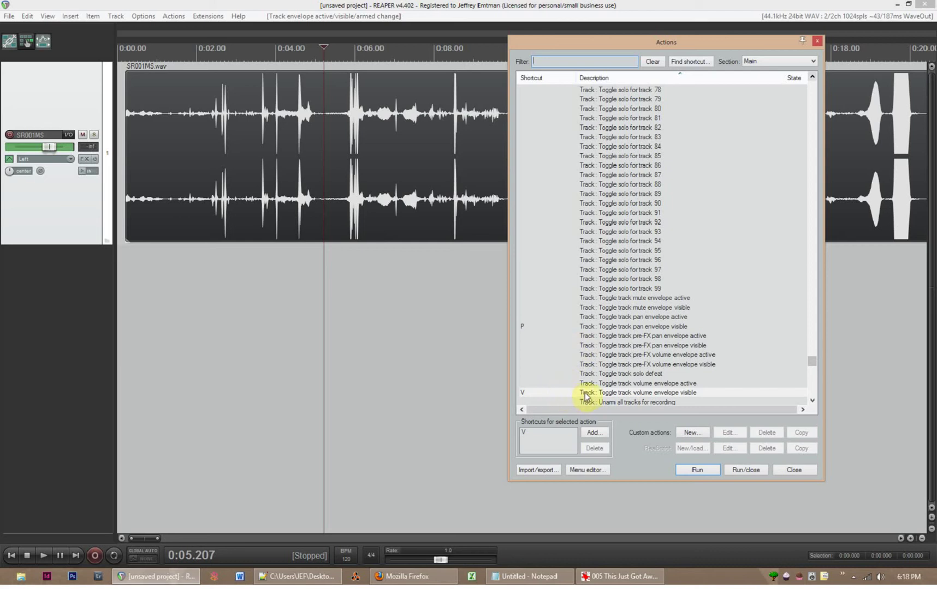
# Delete the V shortcut from the action "Track: Toggle track volume envelope visible"
pyautogui.click(693, 393)
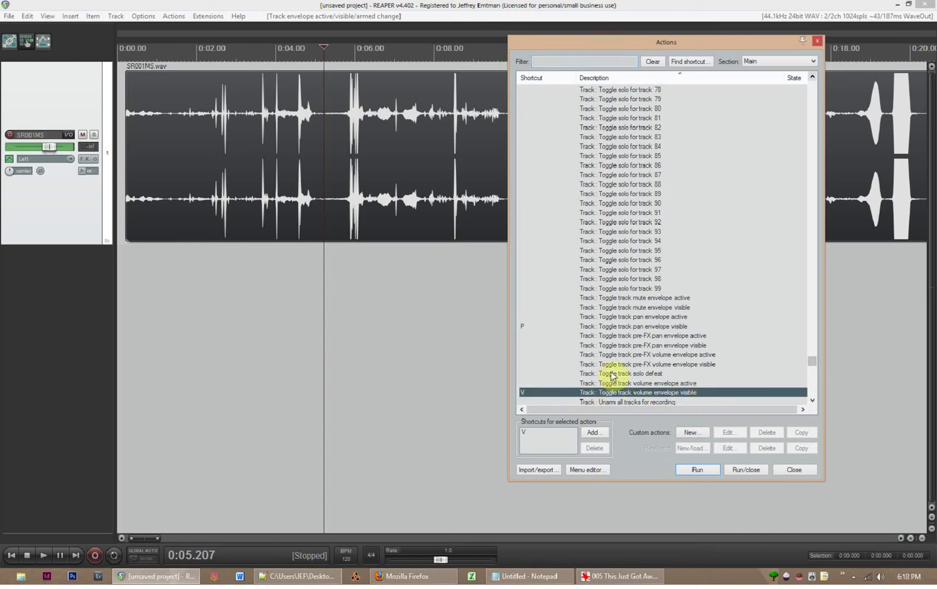
pyautogui.scroll(-1, 620, 360)
pyautogui.scroll(-2, 620, 359)
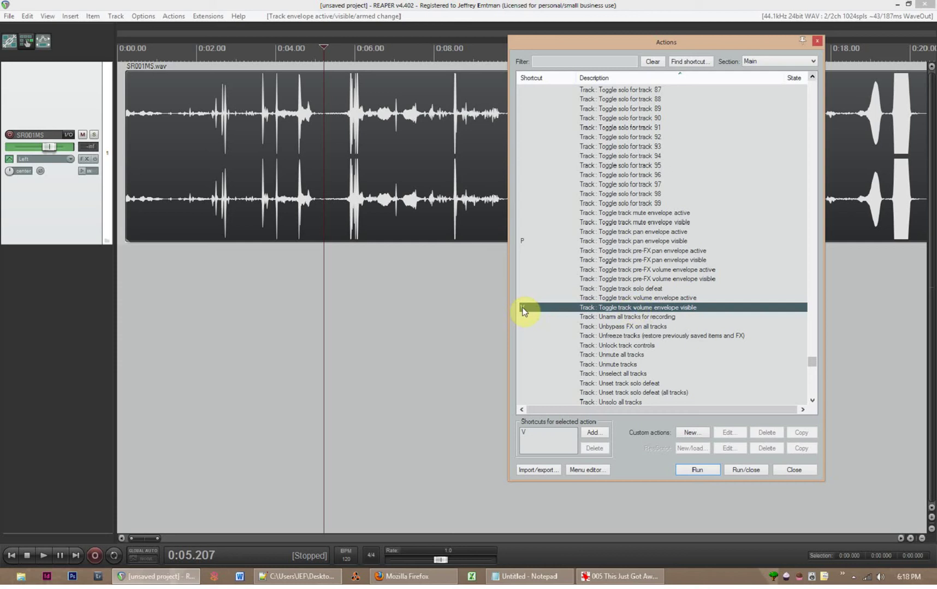
pyautogui.press('Tab')
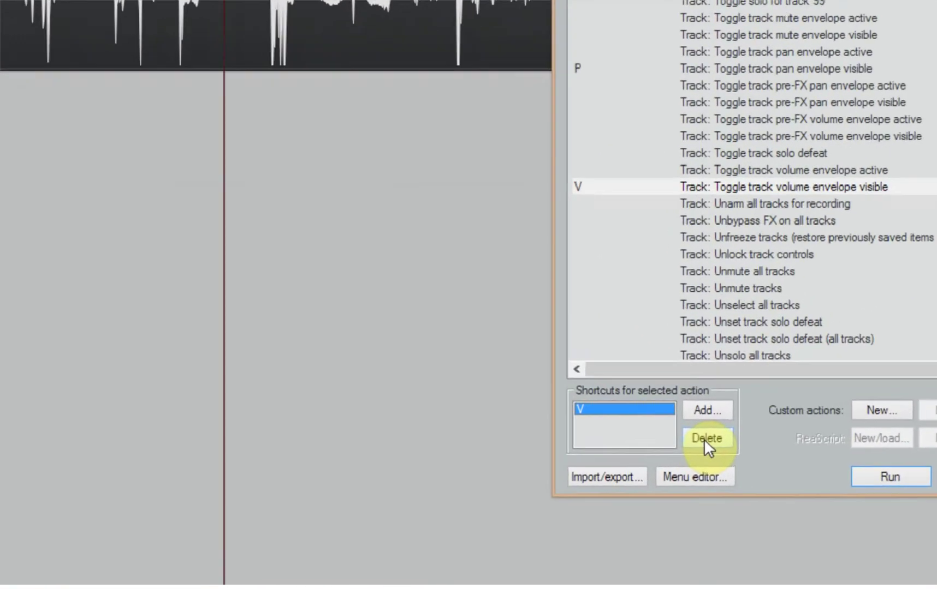
pyautogui.click(705, 442)
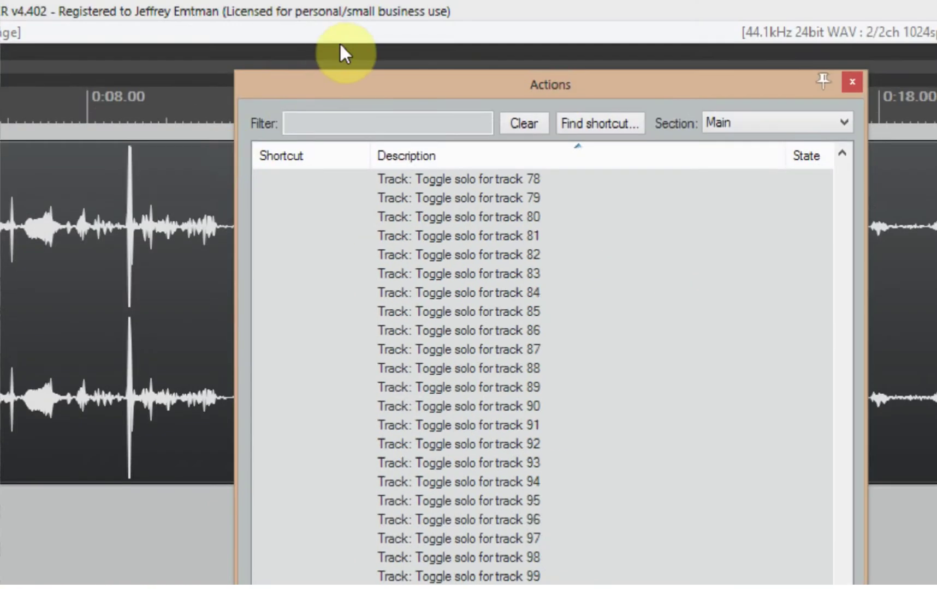
# Filter the action list by "volume pre"
pyautogui.click(376, 121)
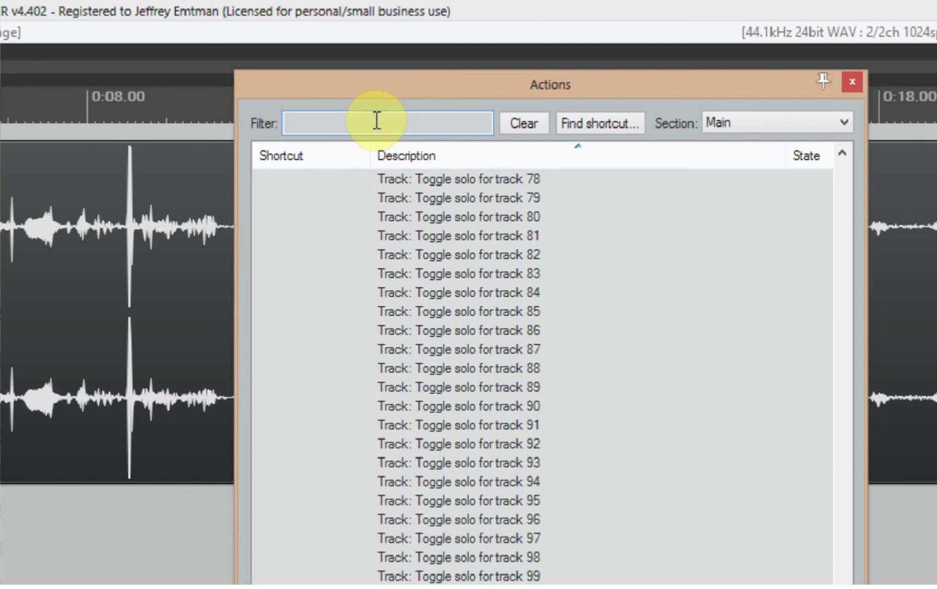
pyautogui.write('vil')
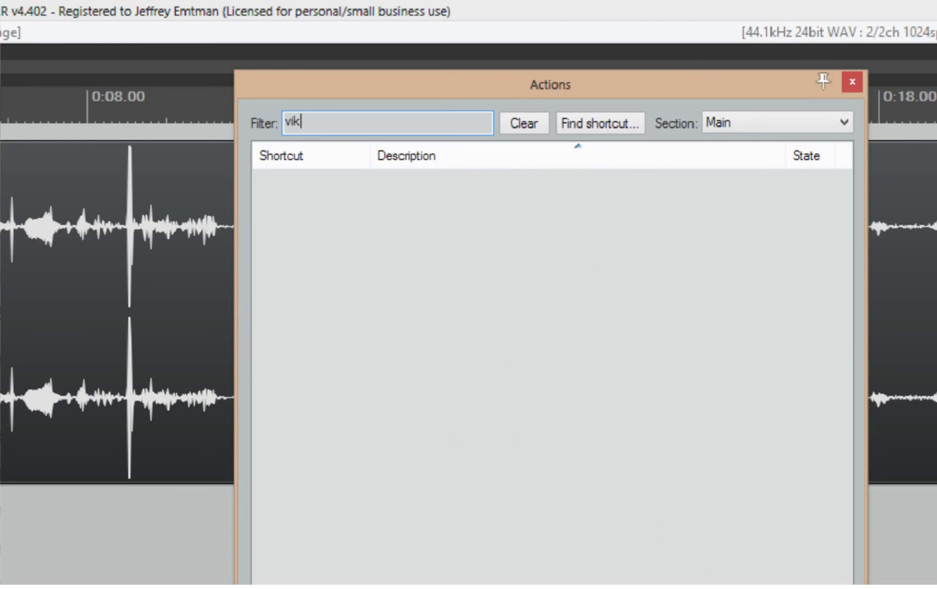
pyautogui.press('BackSpace')
pyautogui.press('BackSpace')
pyautogui.write('olu')
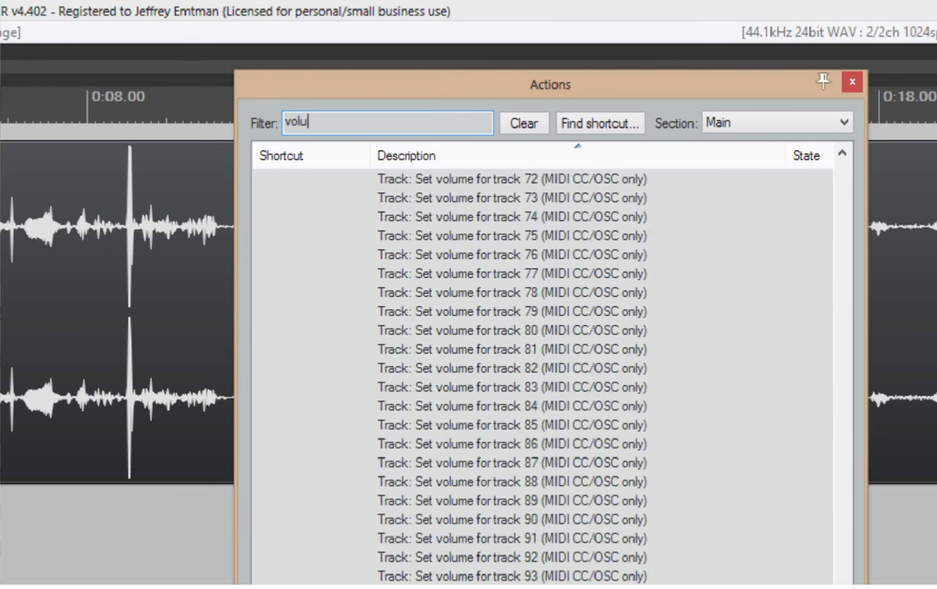
pyautogui.write('me p')
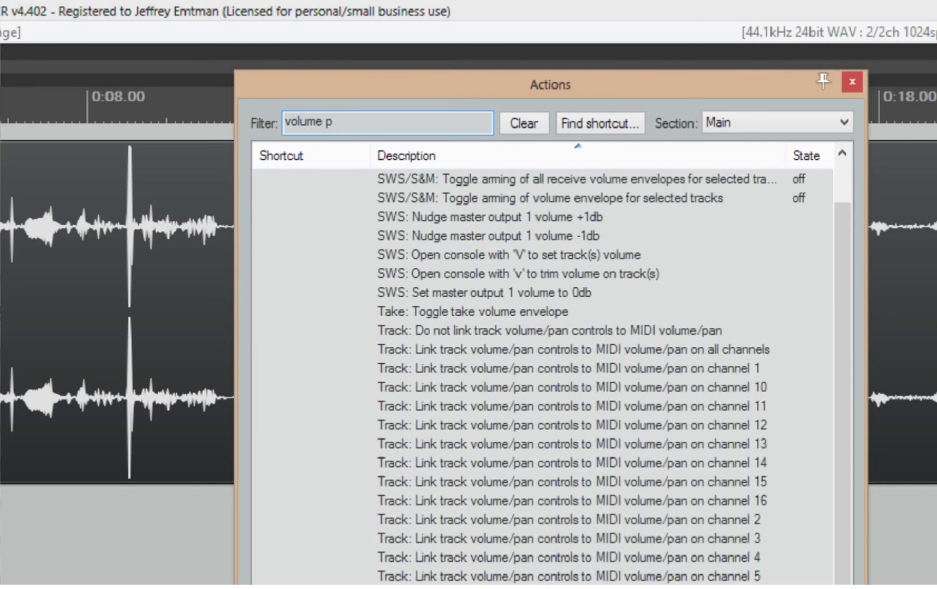
pyautogui.write('re')
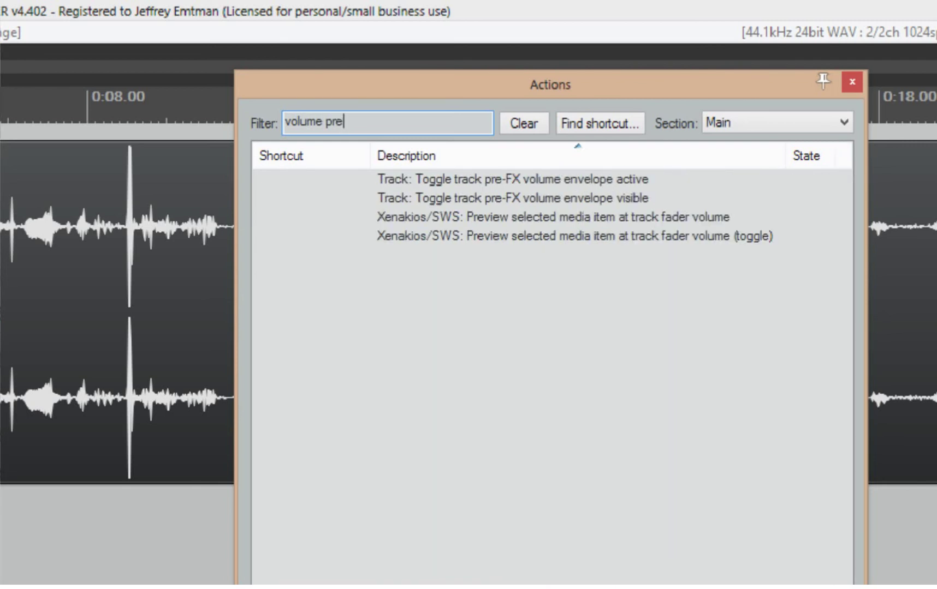
# Assign the V shortcut to the action "Track: Toggle track pre-FX volume envelope visible"
pyautogui.click(439, 197)
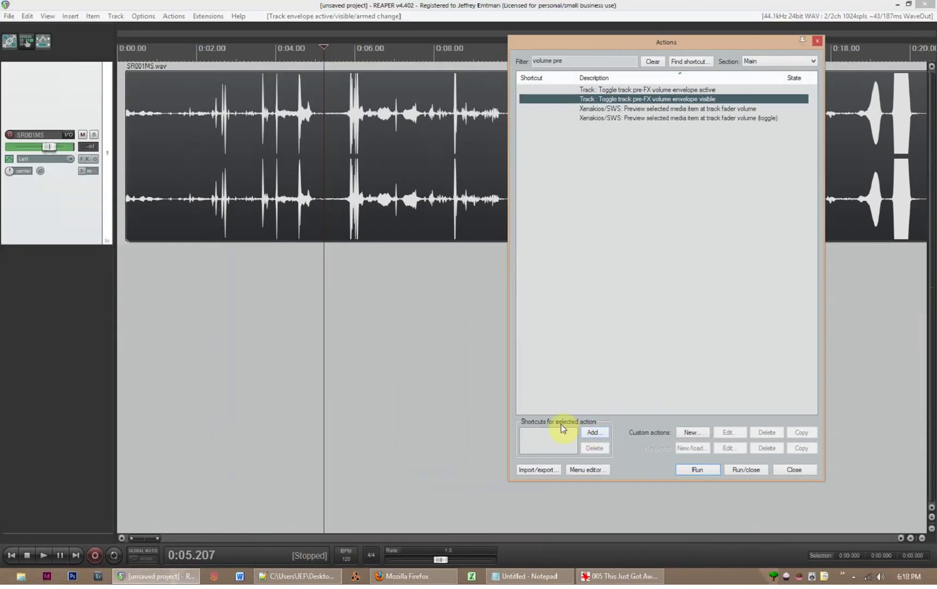
pyautogui.click(594, 436)
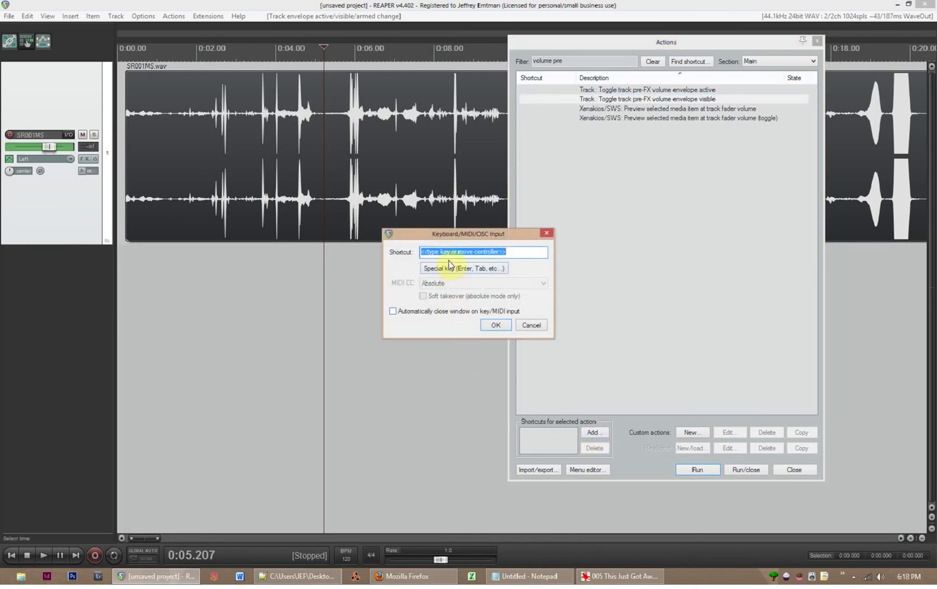
pyautogui.press('v')
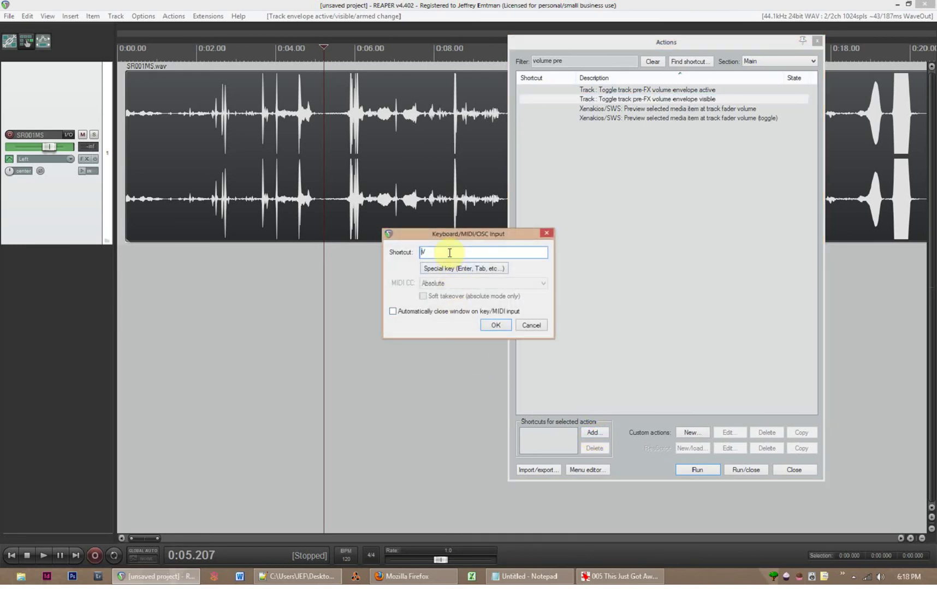
pyautogui.click(491, 324)
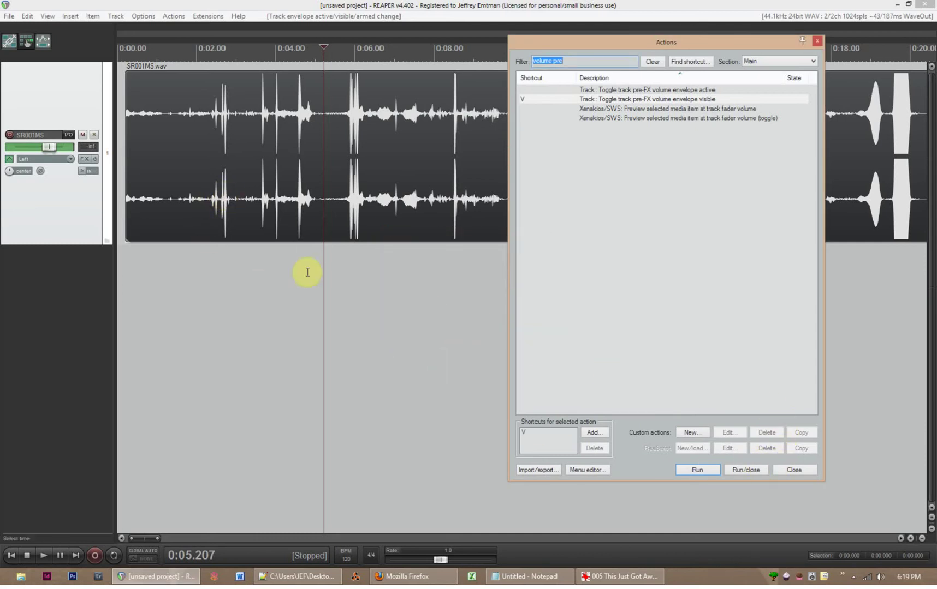
# Show the SR001MS track's Volume (Pre-FX) envelope using the V shortcut and lower it to about -1.96 dB
pyautogui.click(252, 191)
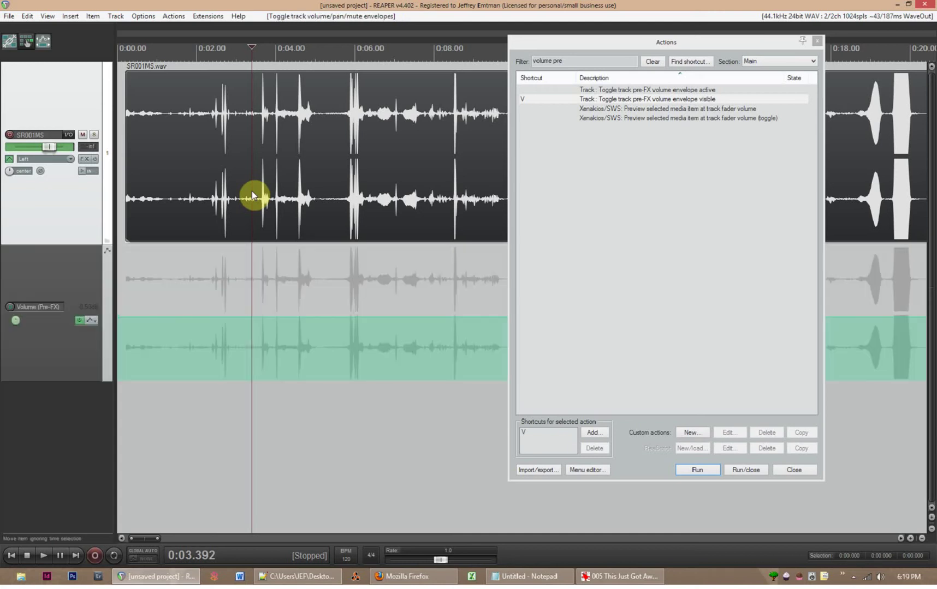
pyautogui.click(275, 319)
pyautogui.moveTo(275, 320); pyautogui.dragTo(292, 328)
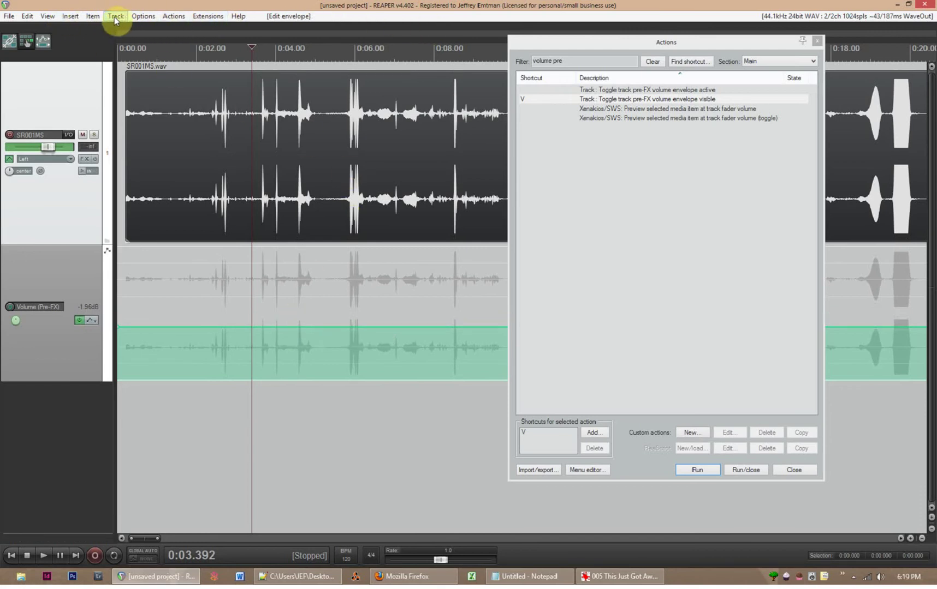
# Insert two unnamed markers on the timeline, at about 0:03.66 and 0:06.31
pyautogui.click(70, 16)
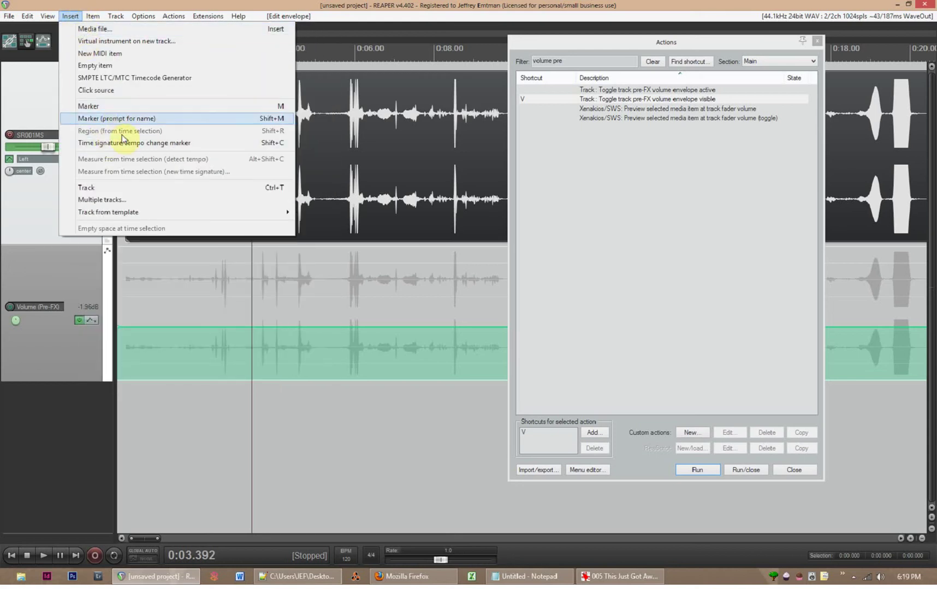
pyautogui.click(263, 422)
pyautogui.press('m')
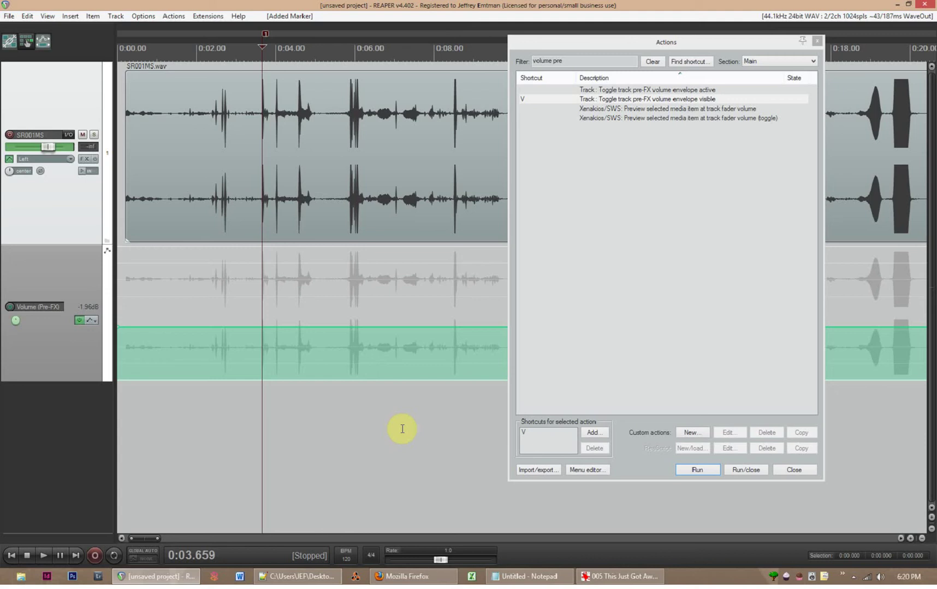
pyautogui.click(368, 416)
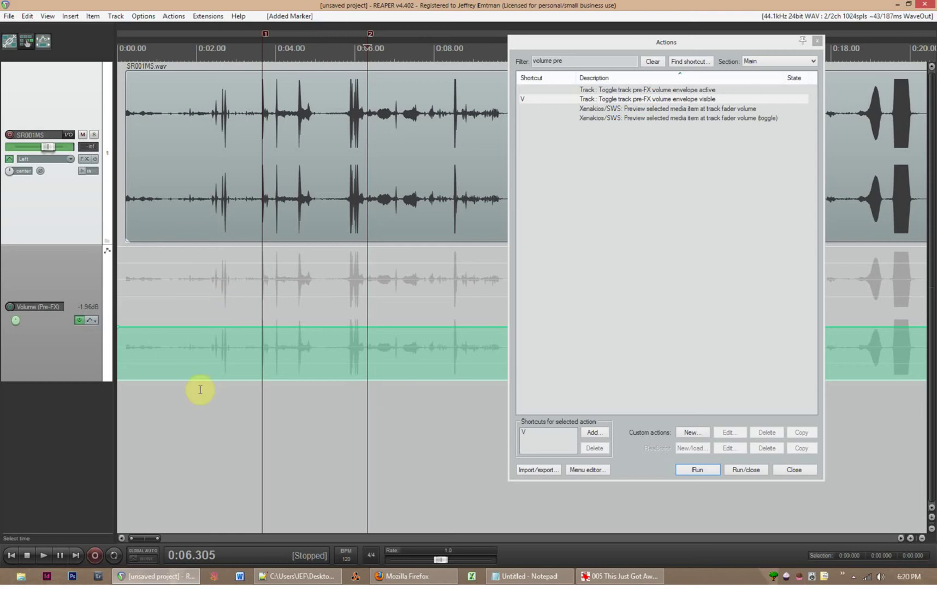
# Open the editing dialog of the marker at 0:06.305 and dismiss it without making changes
pyautogui.scroll(-2, 255, 447)
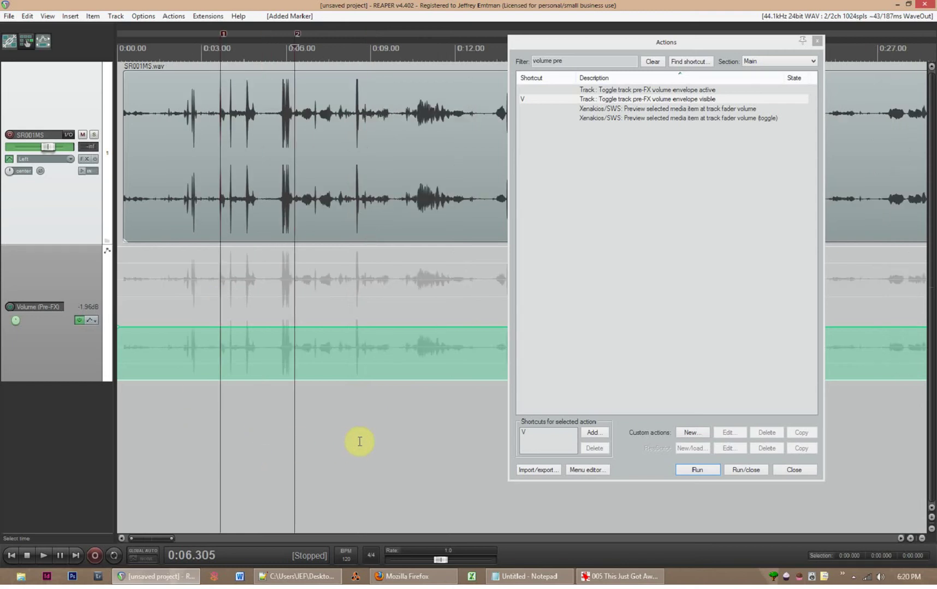
pyautogui.hotkey('shift', 'm')
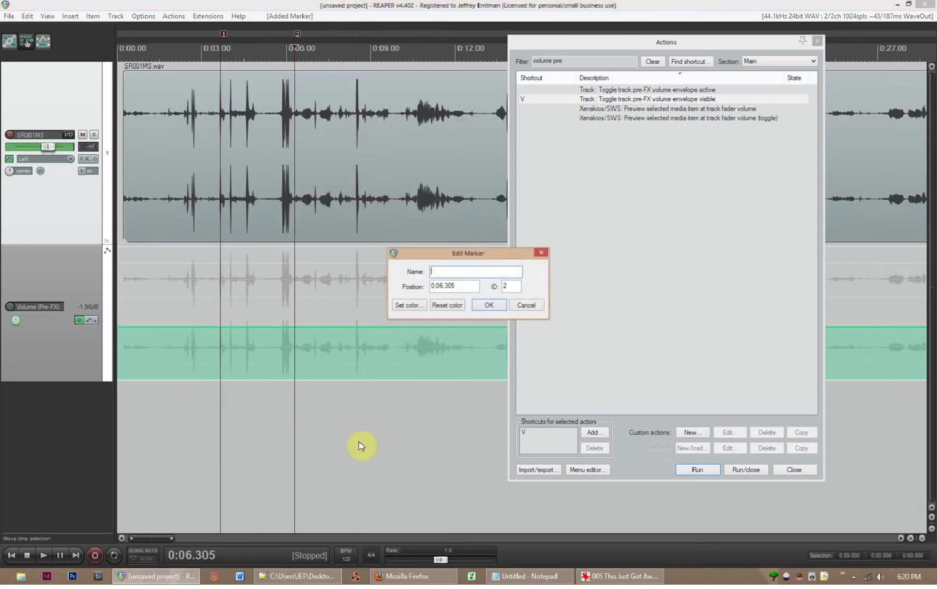
pyautogui.click(541, 255)
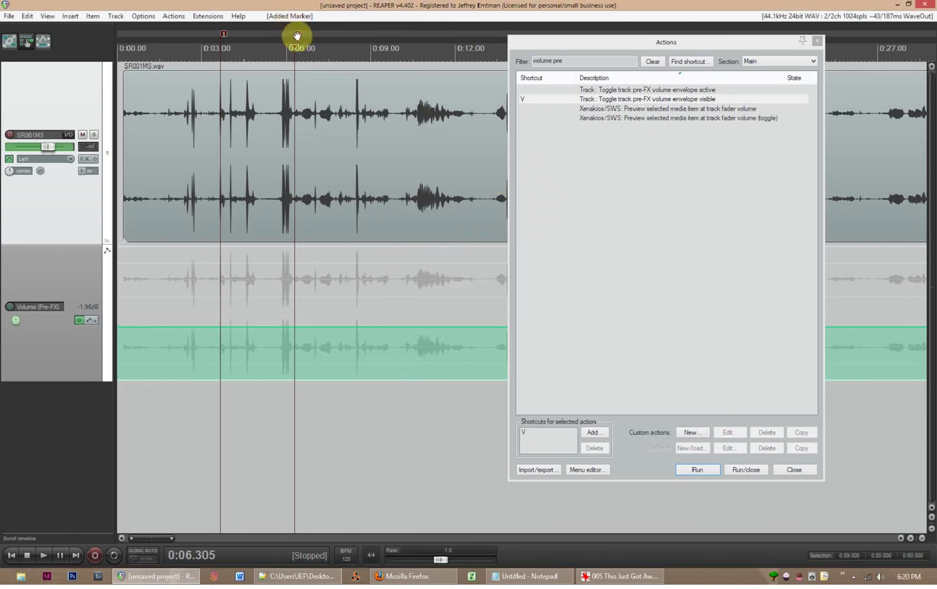
# Filter the action list by "marker" and find the action assigned to the M shortcut
pyautogui.click(592, 62)
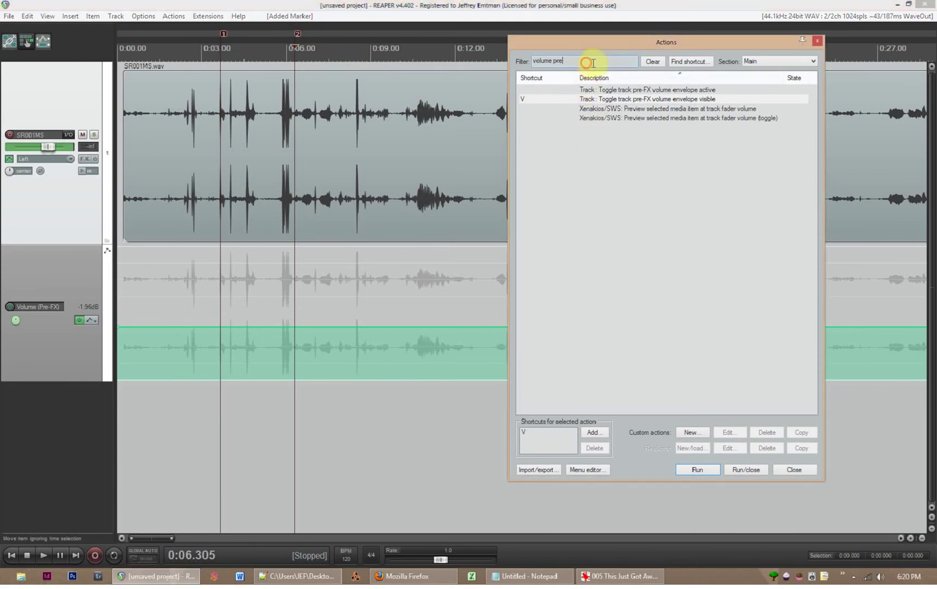
pyautogui.click(652, 62)
pyautogui.write('ma')
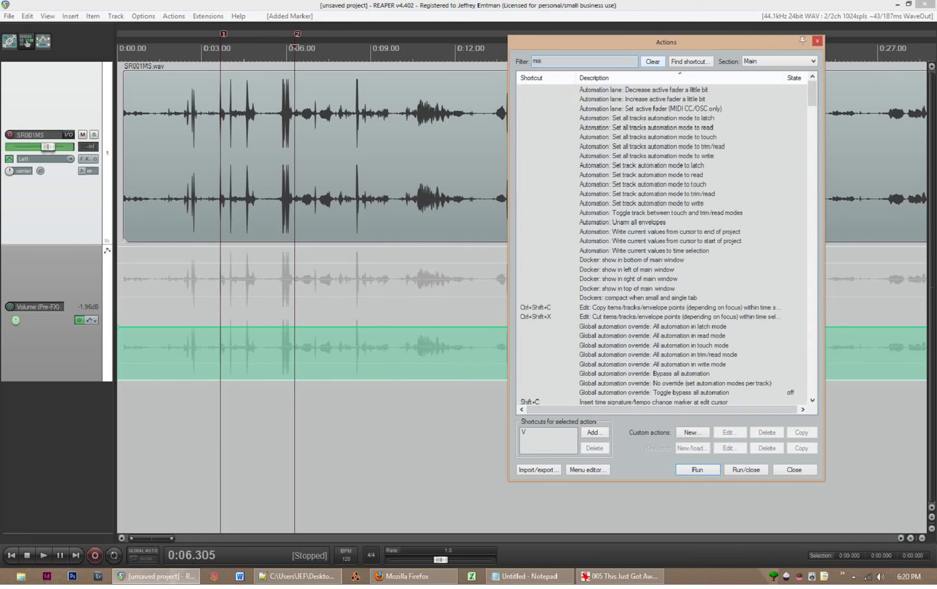
pyautogui.write('rker')
pyautogui.moveTo(813, 123)
pyautogui.mouseDown()
pyautogui.moveTo(819, 342)
pyautogui.moveTo(808, 119)
pyautogui.mouseUp()
pyautogui.click(690, 61)
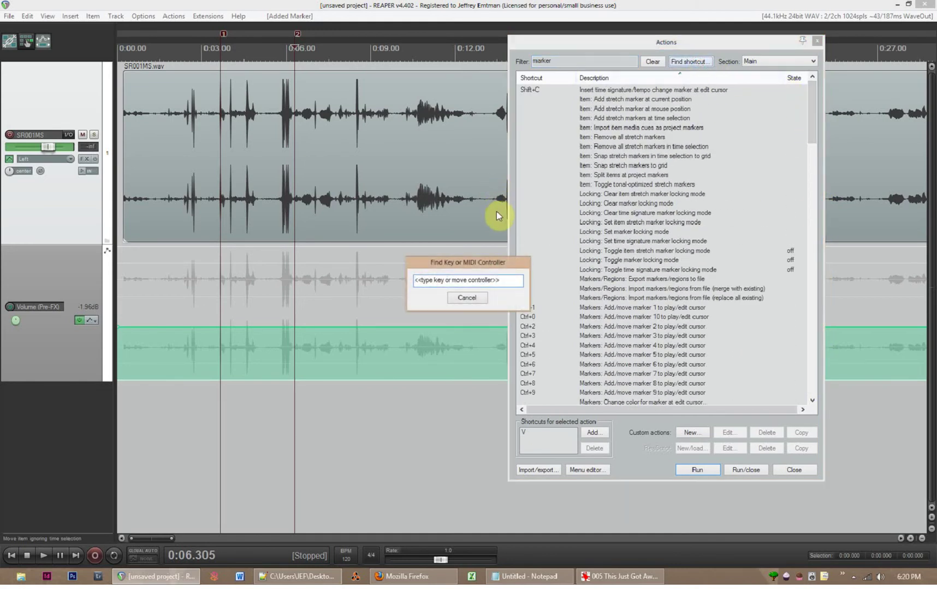
pyautogui.press('m')
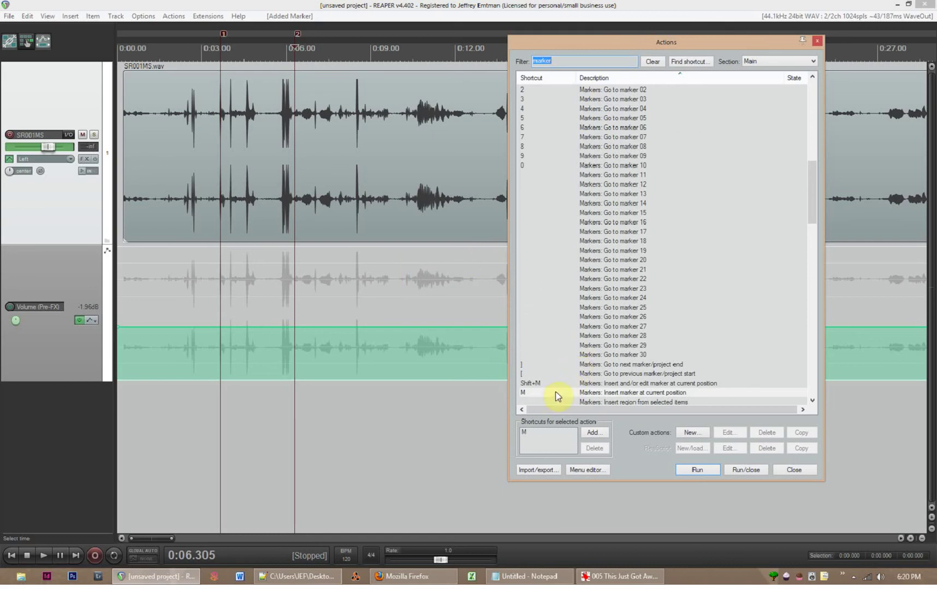
pyautogui.scroll(-2, 554, 396)
pyautogui.scroll(-1, 557, 396)
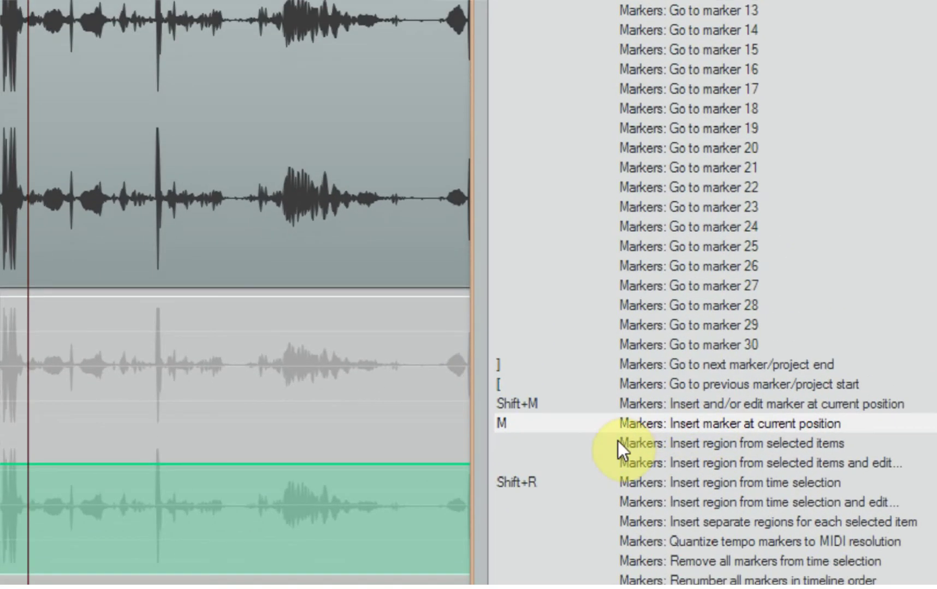
# Delete the M shortcut from the action "Markers: Insert marker at current position"
pyautogui.click(545, 428)
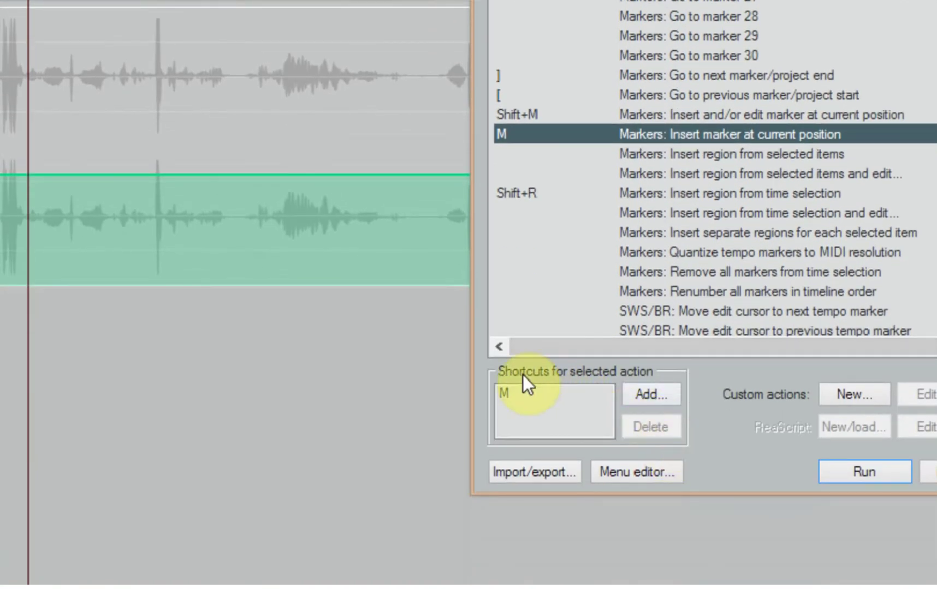
pyautogui.click(527, 393)
pyautogui.click(653, 428)
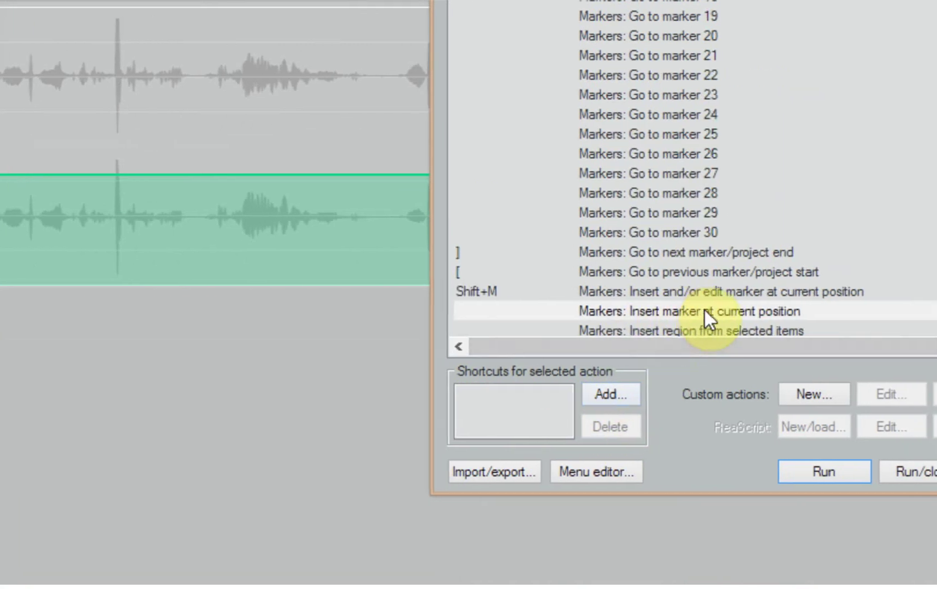
# Delete the Shift+M shortcut from the action "Markers: Insert and/or edit marker at current position"
pyautogui.click(589, 294)
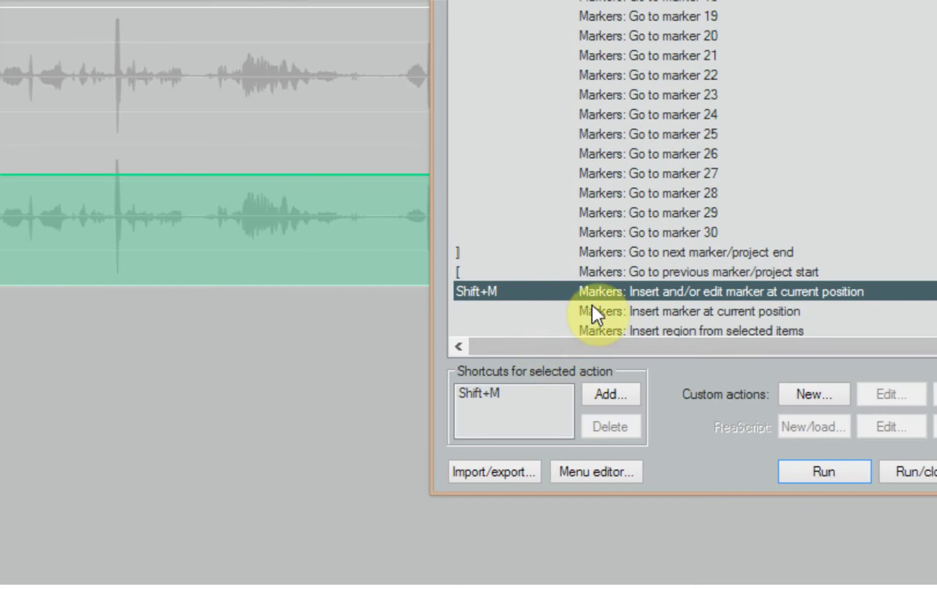
pyautogui.click(522, 394)
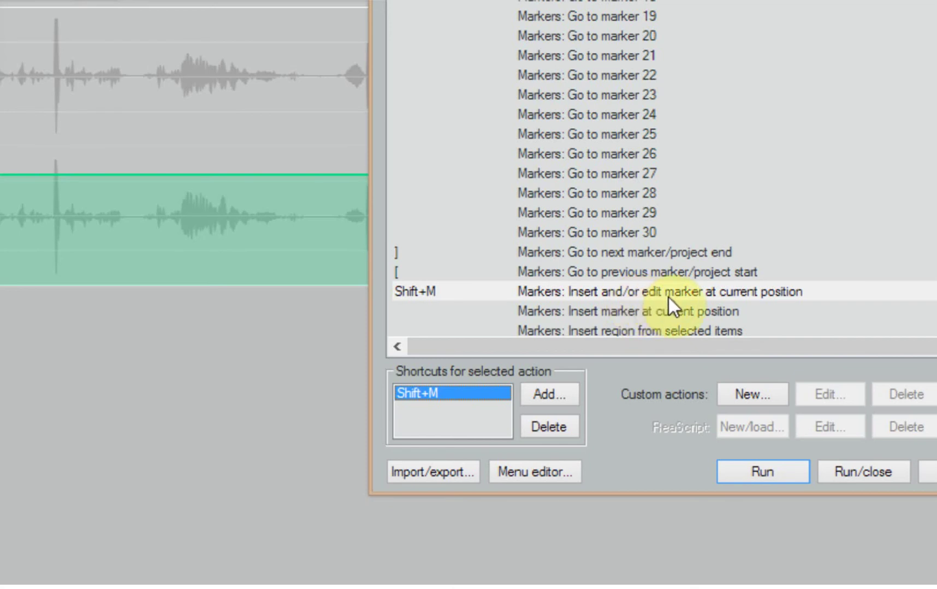
pyautogui.click(565, 421)
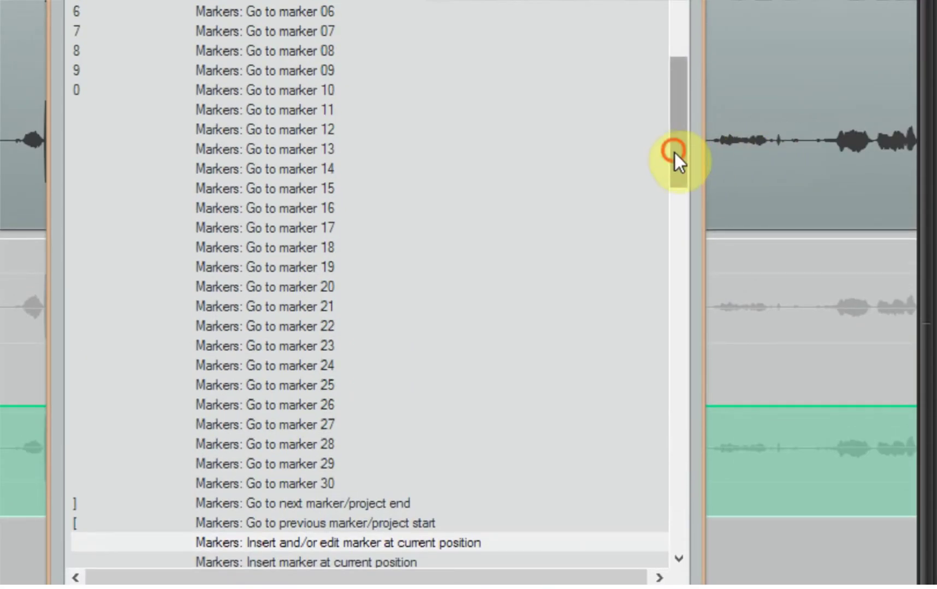
# Assign the M shortcut to the action "Markers: Insert and/or edit marker at current position"
pyautogui.moveTo(674, 152); pyautogui.dragTo(670, 191)
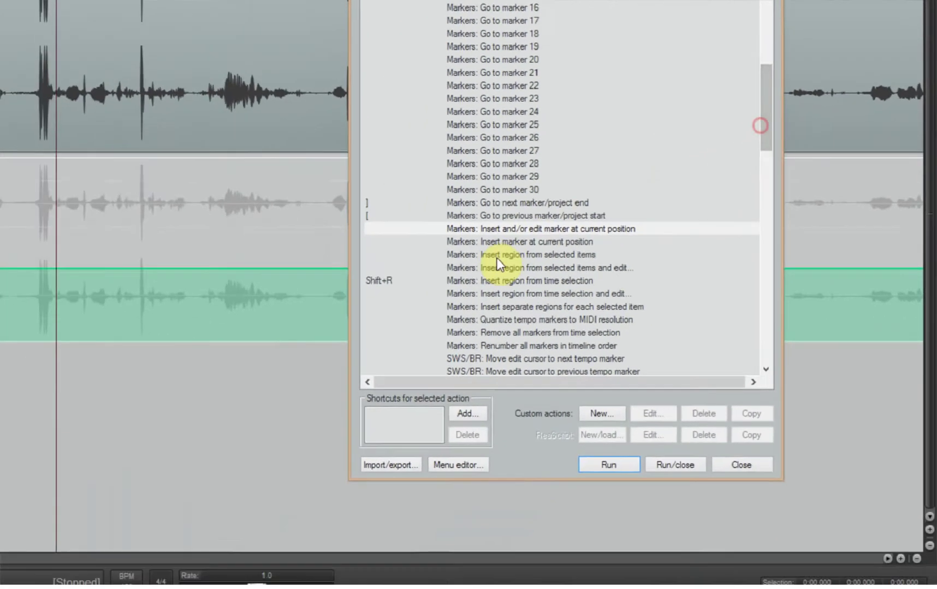
pyautogui.click(594, 433)
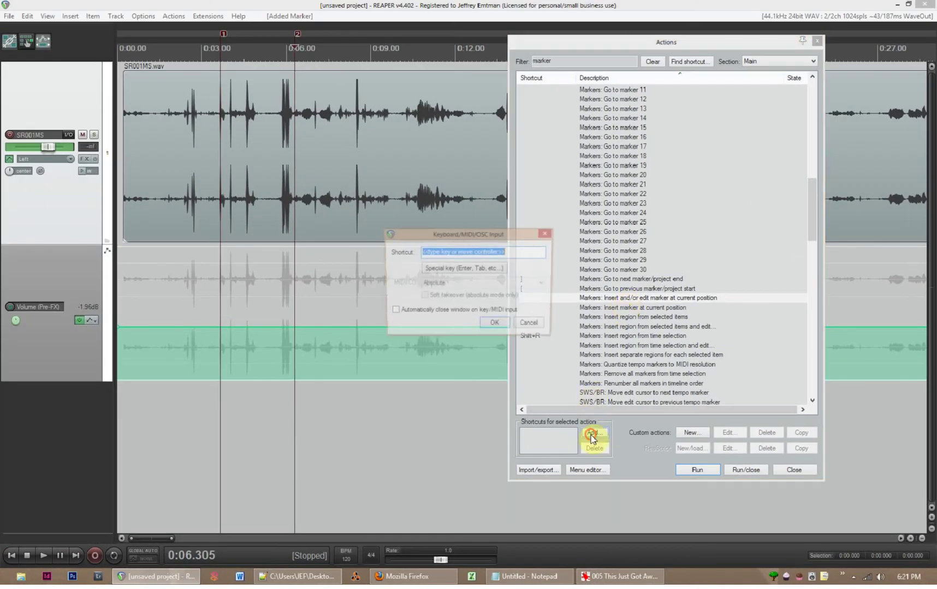
pyautogui.press('m')
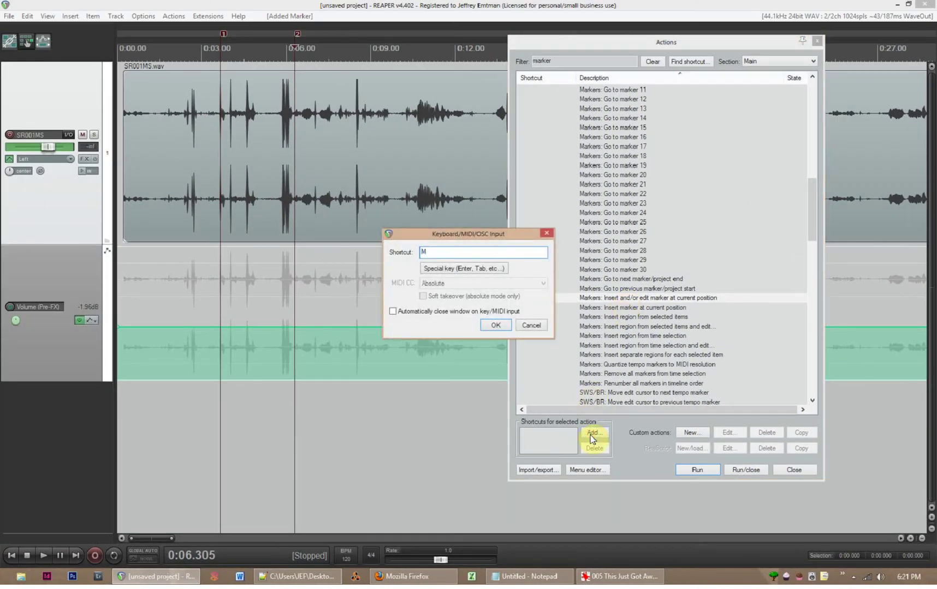
pyautogui.click(494, 327)
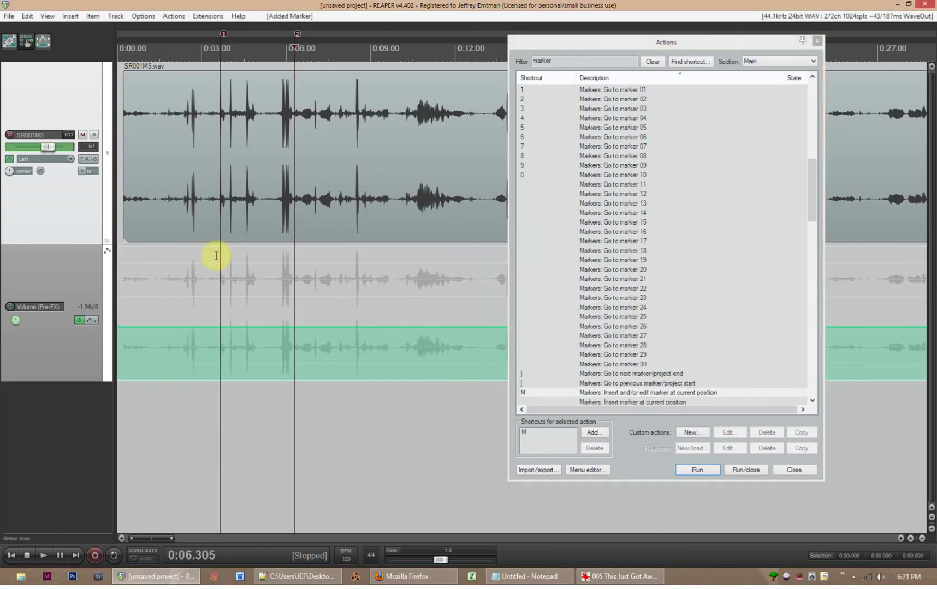
# Edit the marker at 0:06.305 through the name-prompting marker command and name it "good"
pyautogui.click(74, 16)
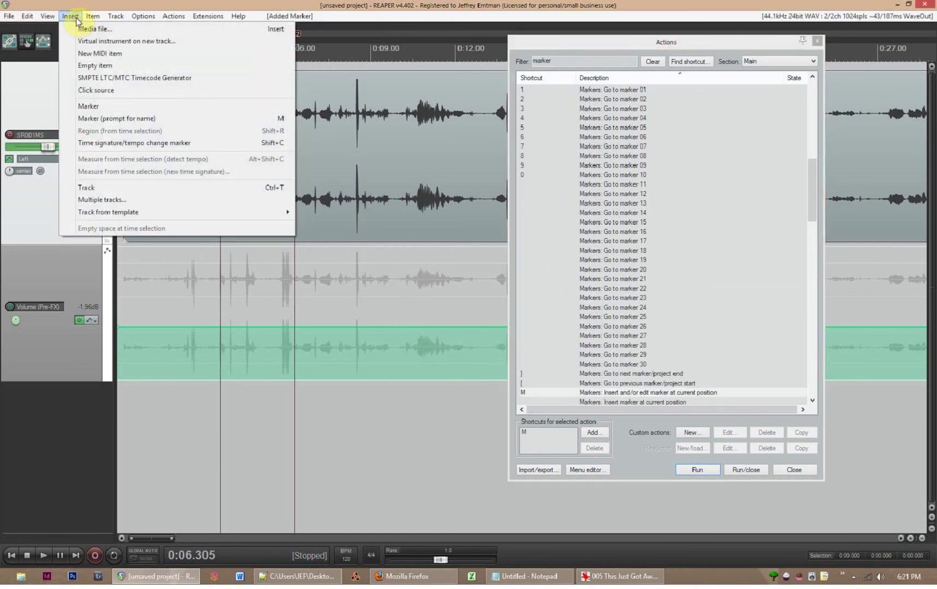
pyautogui.click(188, 118)
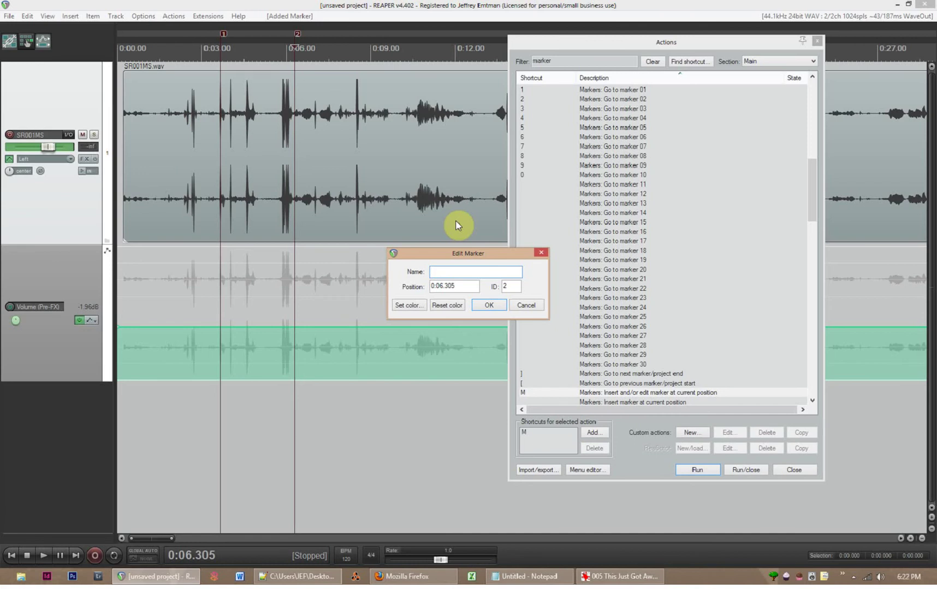
pyautogui.write('good')
pyautogui.press('Return')
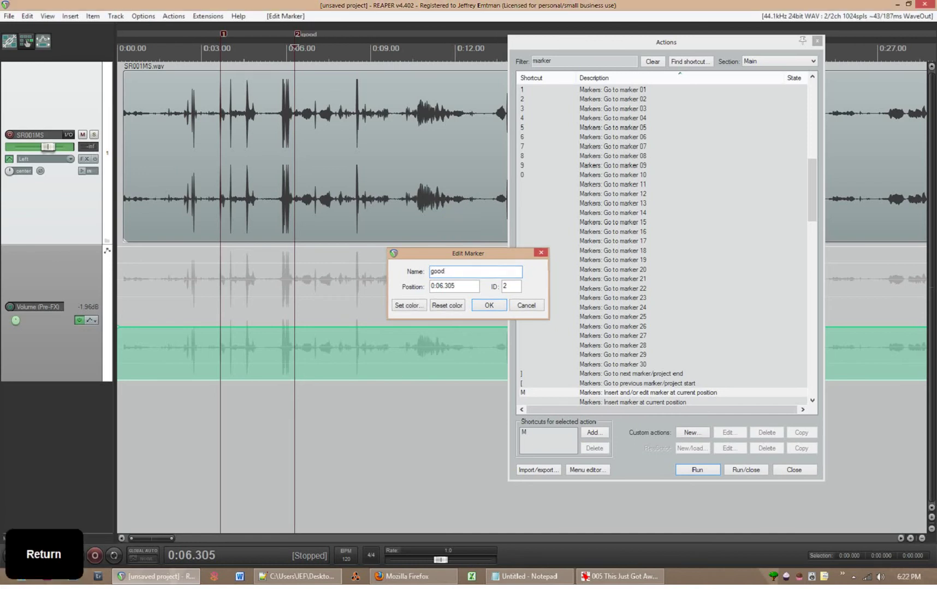
# Add a marker named "delete this" at 0:12.461 on the timeline
pyautogui.click(467, 420)
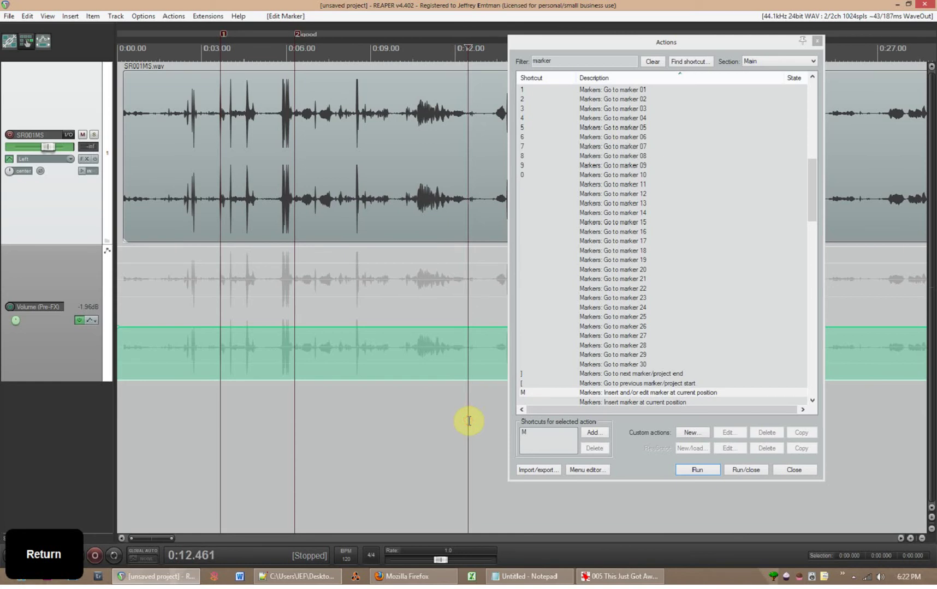
pyautogui.press('m')
pyautogui.write('delete thi')
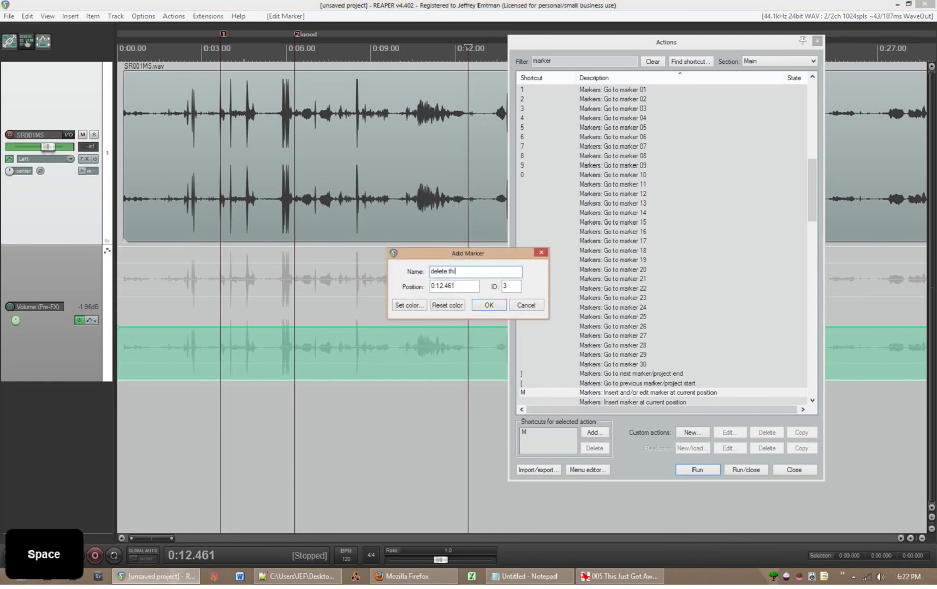
pyautogui.write('s')
pyautogui.press('Return')
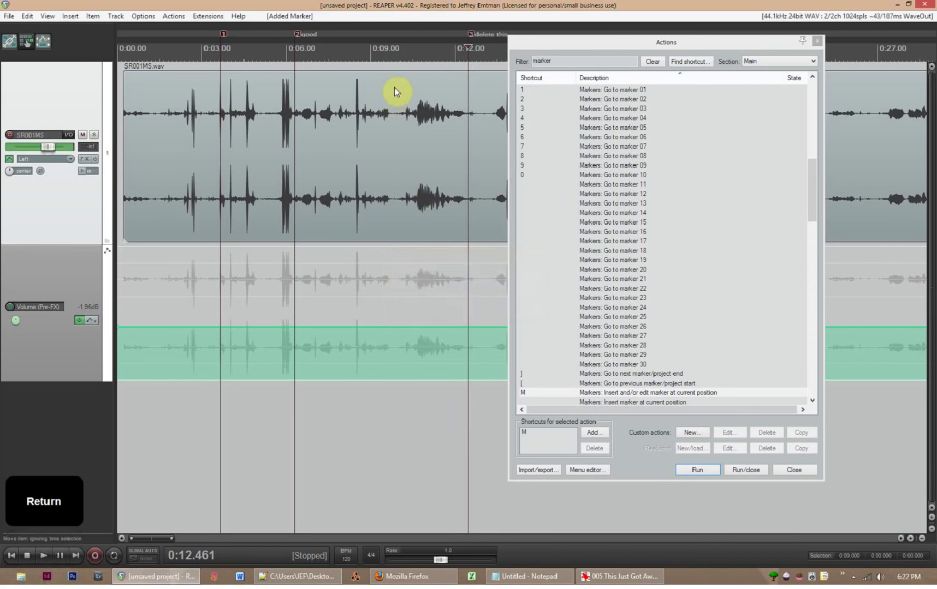
# Look through the marker-related actions in the action list and place the edit cursor at 0:57.371
pyautogui.moveTo(583, 45); pyautogui.dragTo(463, 43)
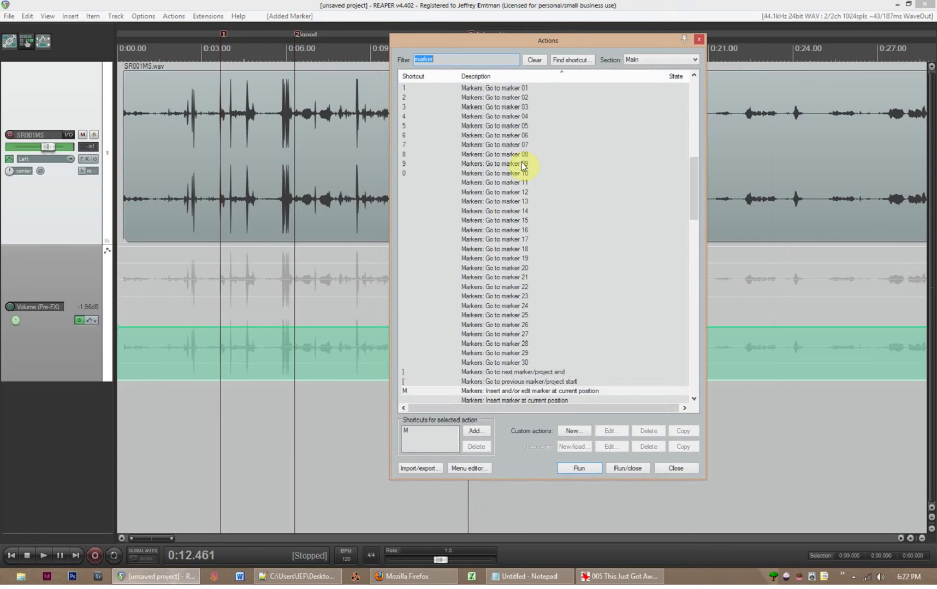
pyautogui.moveTo(691, 201)
pyautogui.mouseDown()
pyautogui.moveTo(696, 192)
pyautogui.moveTo(695, 267)
pyautogui.mouseUp()
pyautogui.moveTo(564, 41); pyautogui.dragTo(734, 43)
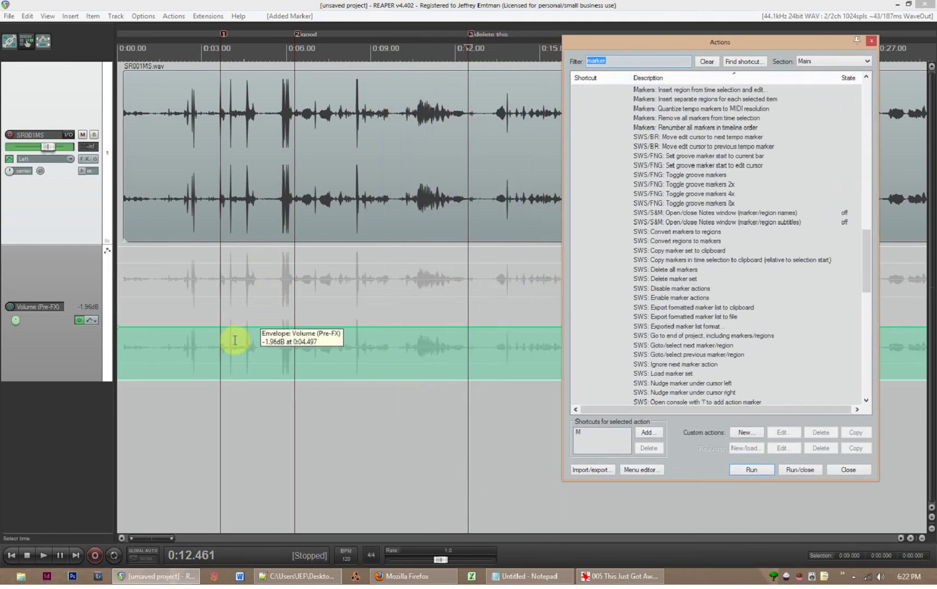
pyautogui.scroll(-4, 235, 341)
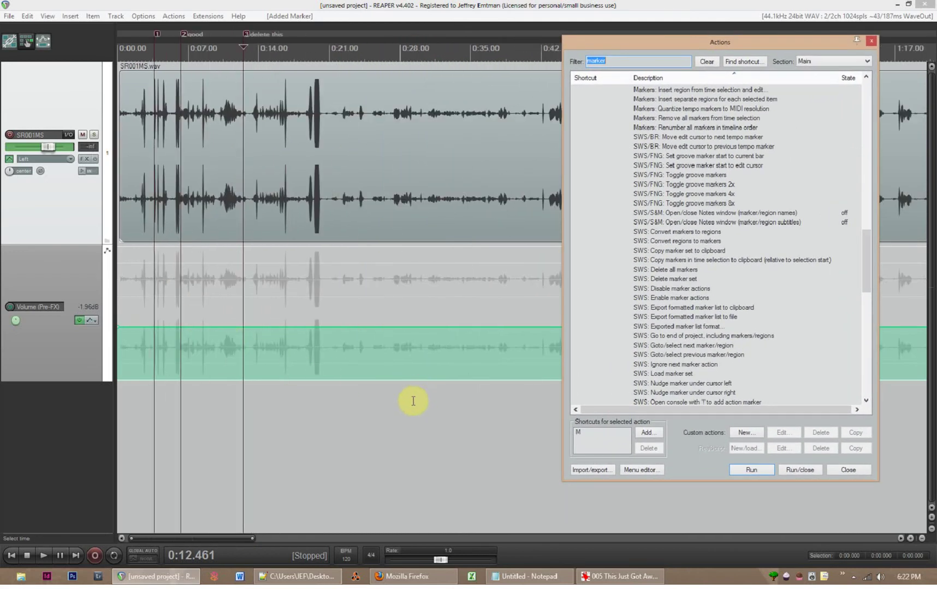
pyautogui.hscroll(5, 251, 402)
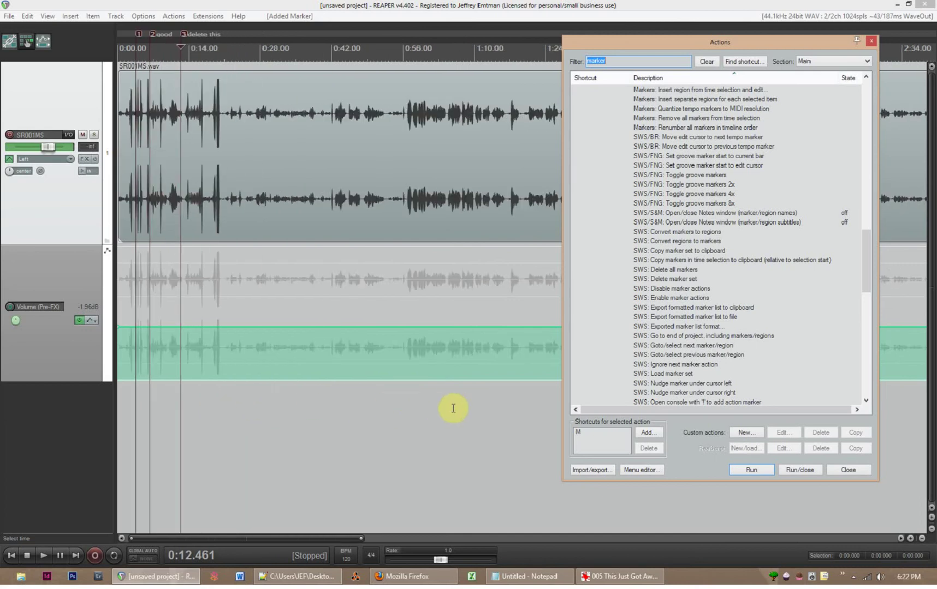
pyautogui.scroll(5, 410, 401)
pyautogui.click(313, 402)
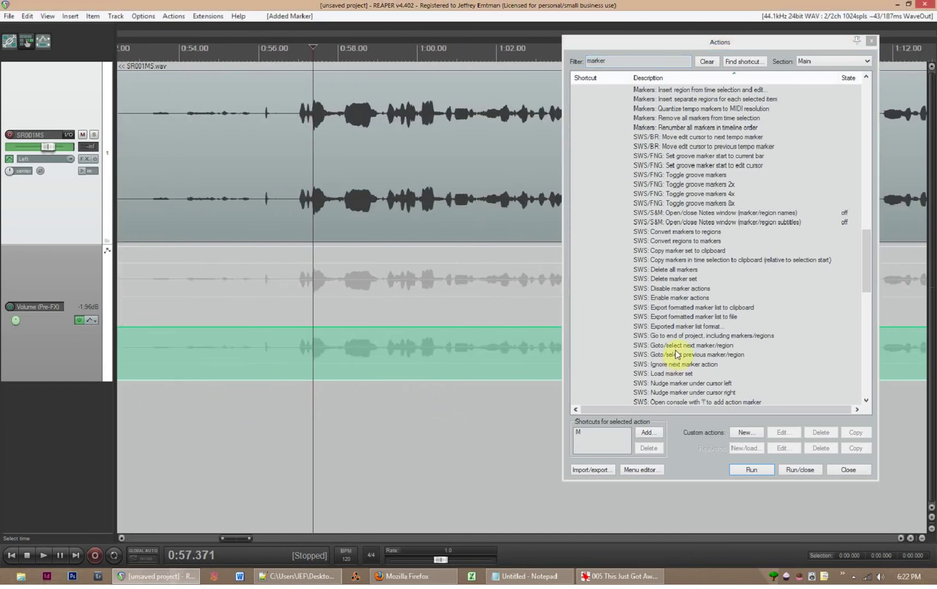
pyautogui.moveTo(865, 255)
pyautogui.mouseDown()
pyautogui.moveTo(859, 109)
pyautogui.moveTo(869, 167)
pyautogui.moveTo(867, 395)
pyautogui.moveTo(860, 273)
pyautogui.mouseUp()
# Try the action "Track: Lock track controls" on the SR001MS track and undo it
pyautogui.click(706, 62)
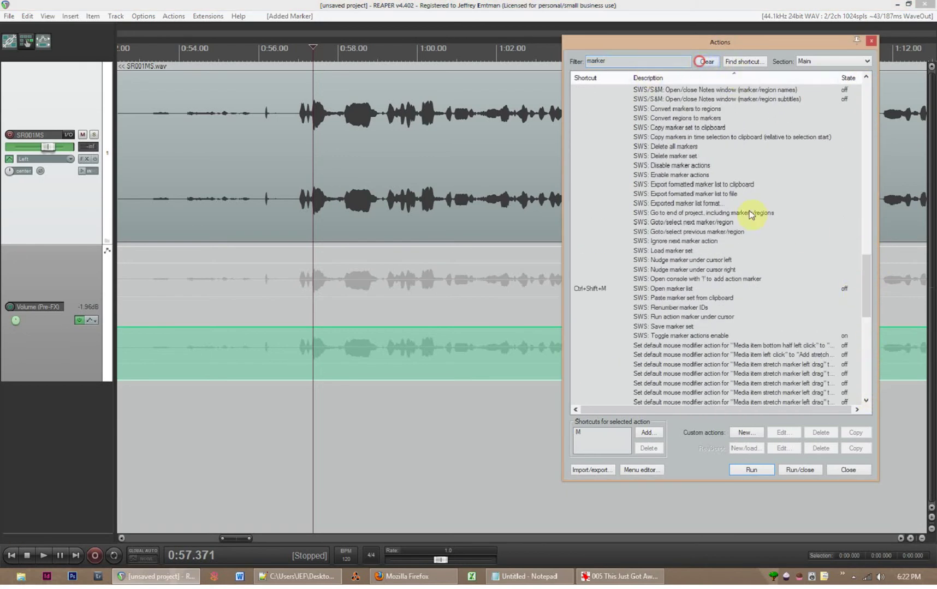
pyautogui.moveTo(868, 141); pyautogui.dragTo(877, 286)
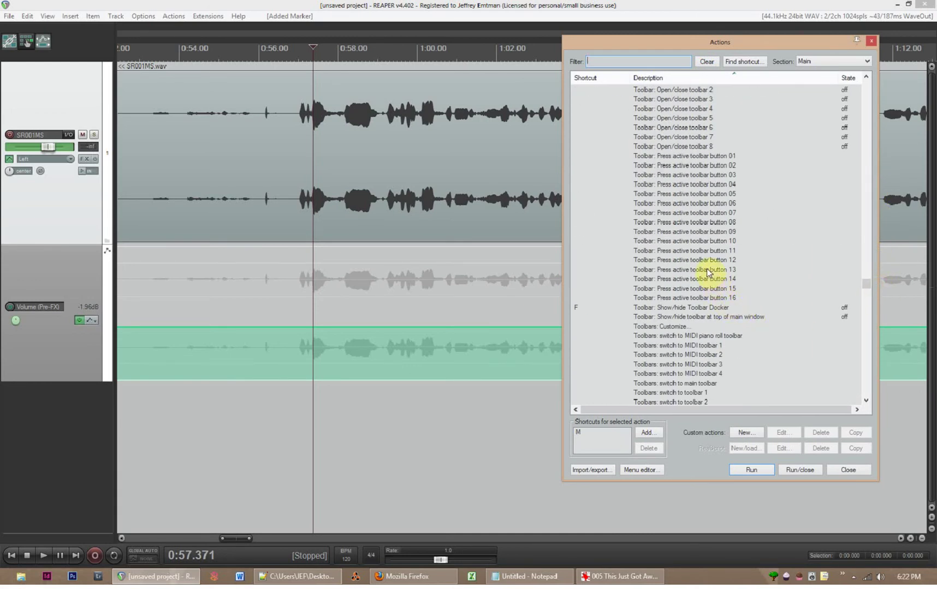
pyautogui.scroll(-15, 704, 269)
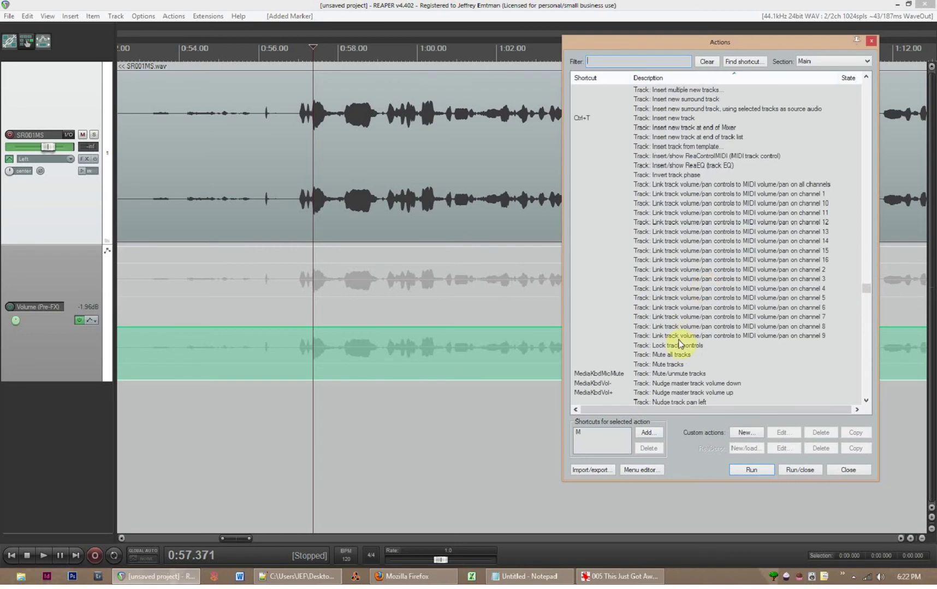
pyautogui.click(680, 346)
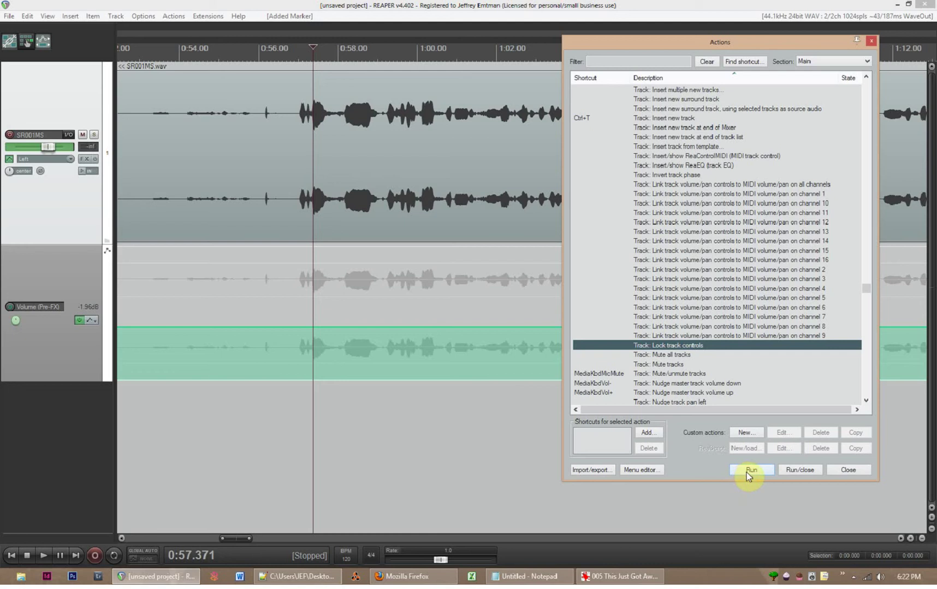
pyautogui.click(747, 473)
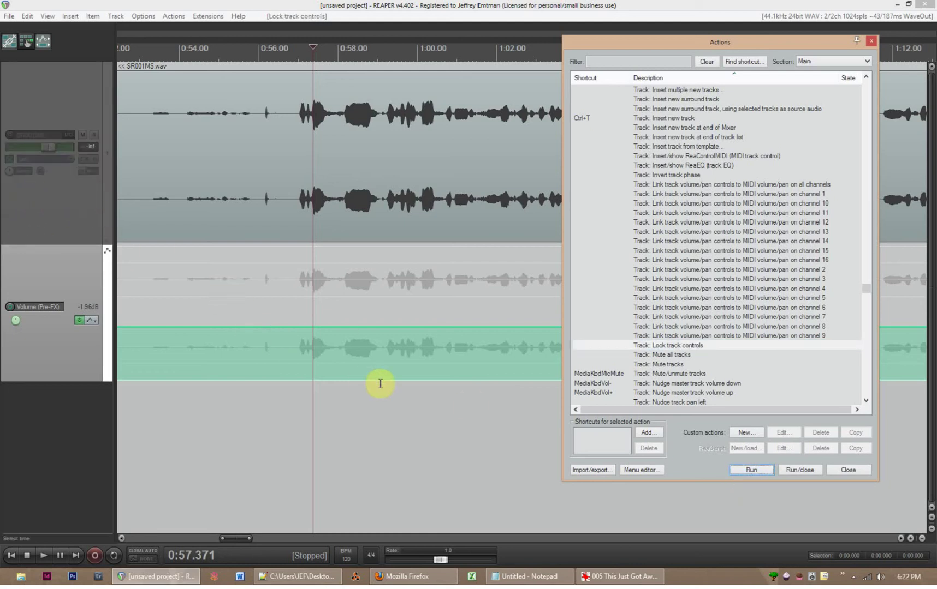
pyautogui.hotkey('ctrl', 'z')
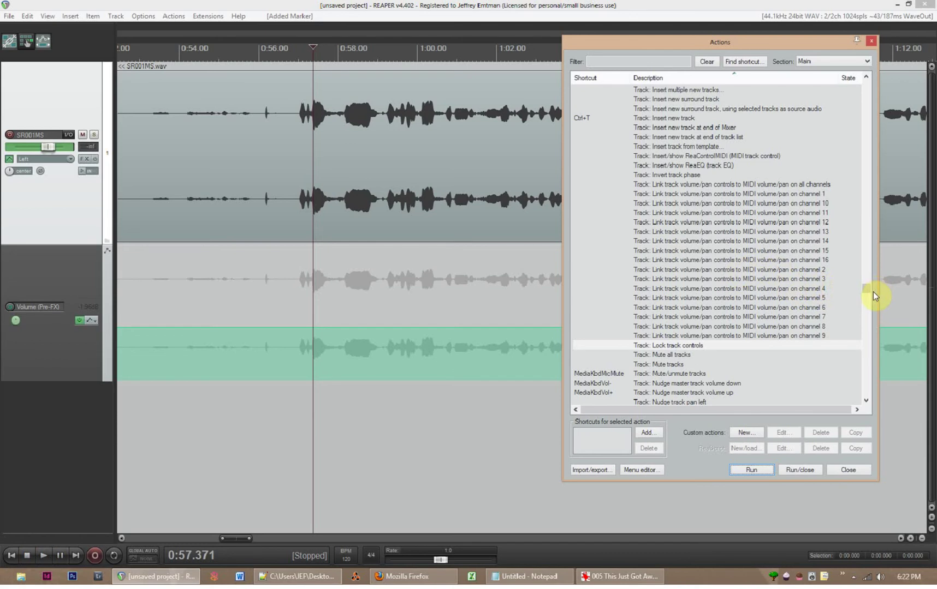
# Filter the action list for "rippl", select "Options: Cycle ripple editing mode" and try cycling through the ripple editing modes
pyautogui.moveTo(868, 294); pyautogui.dragTo(868, 297)
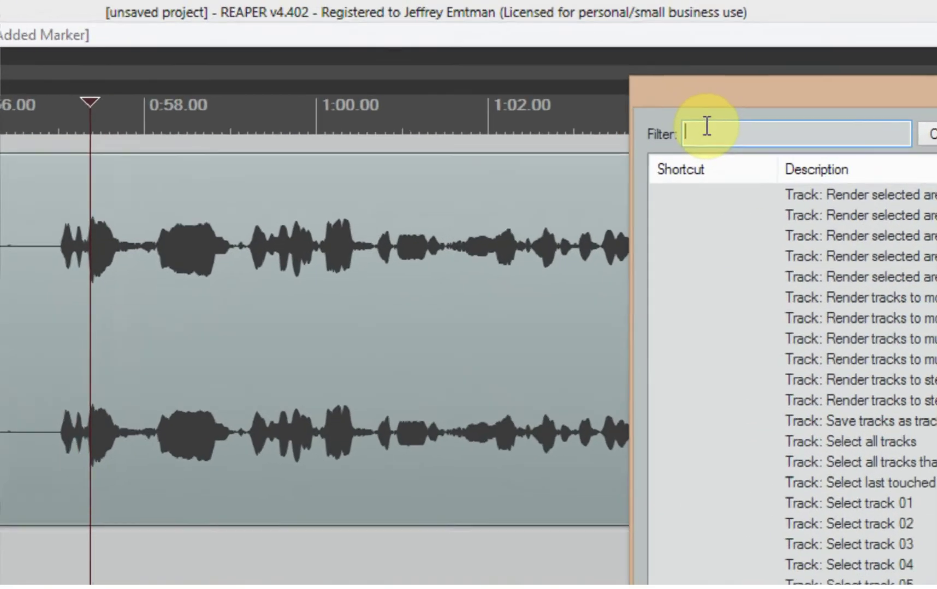
pyautogui.write('rippl')
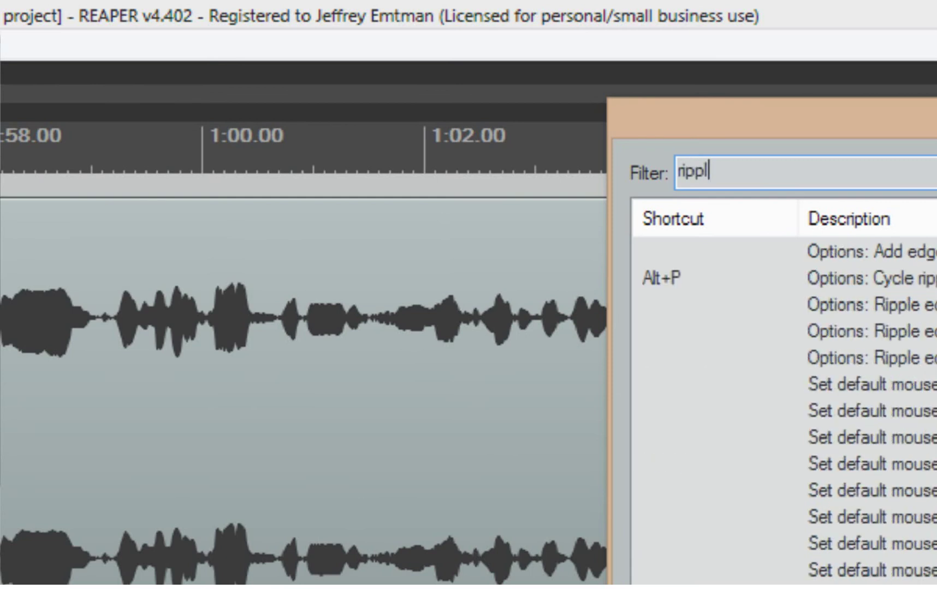
pyautogui.click(912, 278)
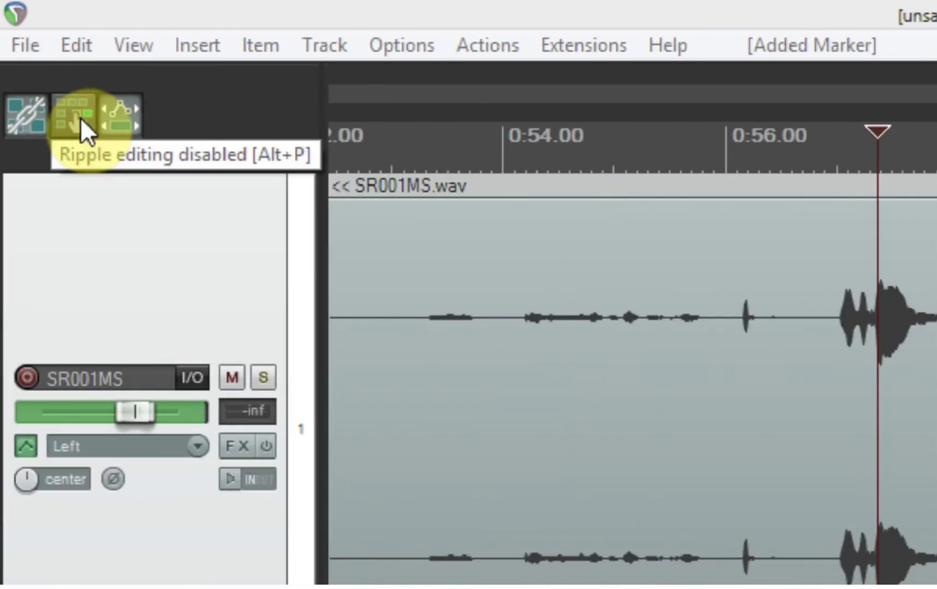
pyautogui.click(81, 117)
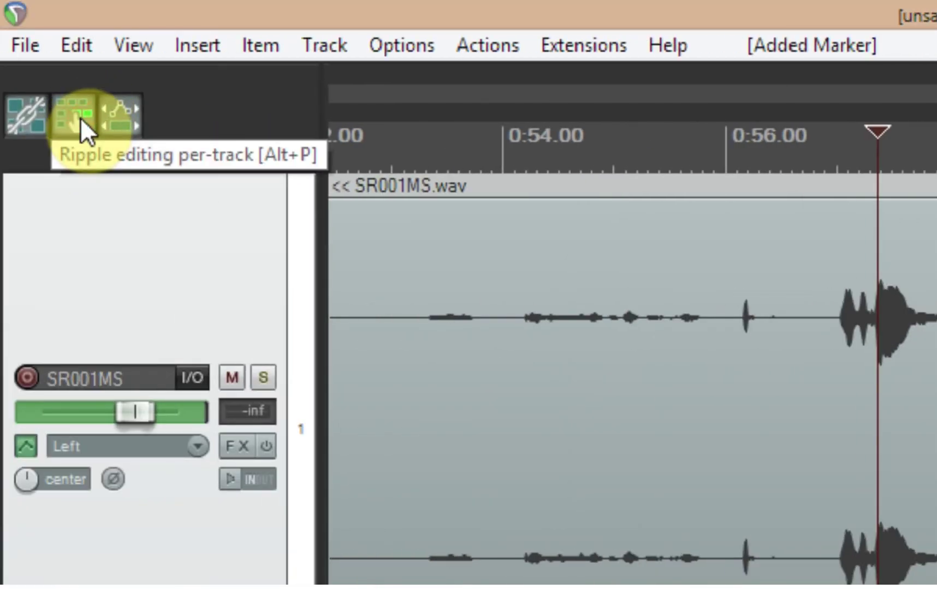
pyautogui.click(80, 117)
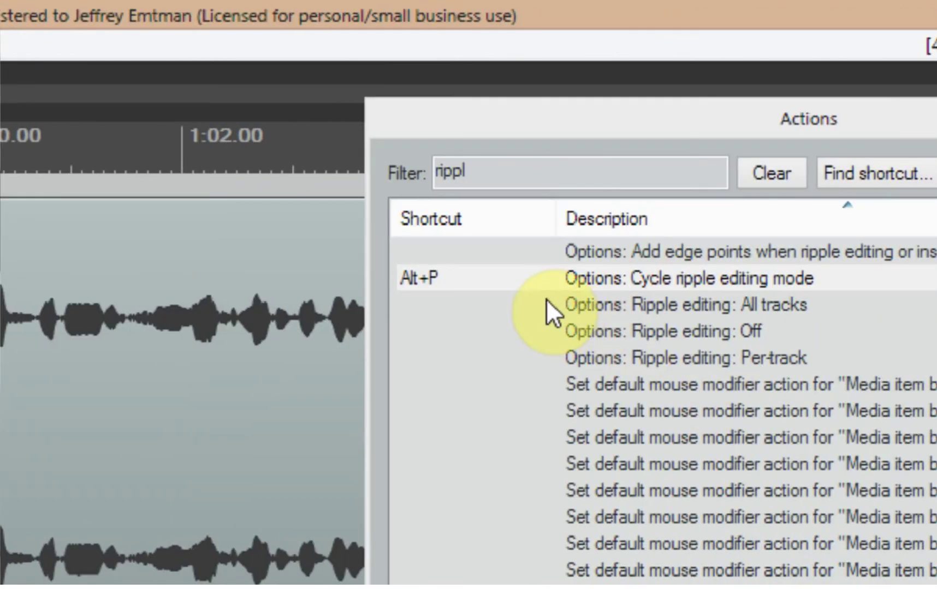
# Delete the Alt+P shortcut from the action "Options: Cycle ripple editing mode"
pyautogui.click(536, 275)
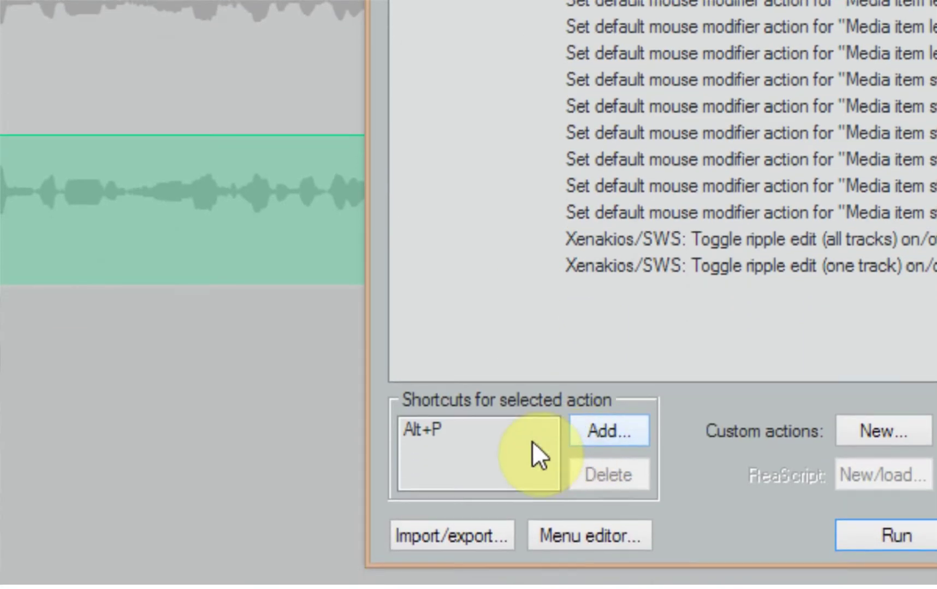
pyautogui.click(522, 494)
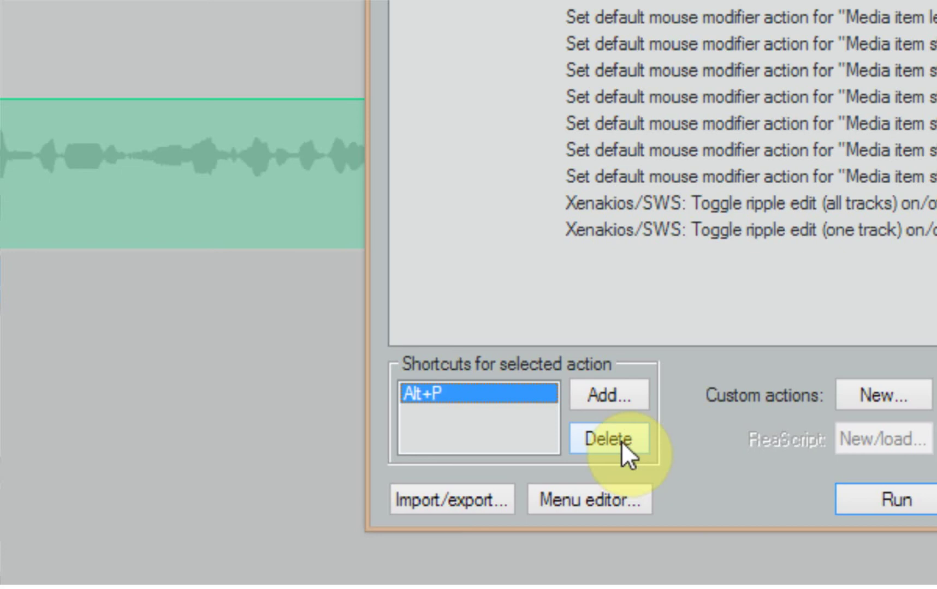
pyautogui.click(622, 441)
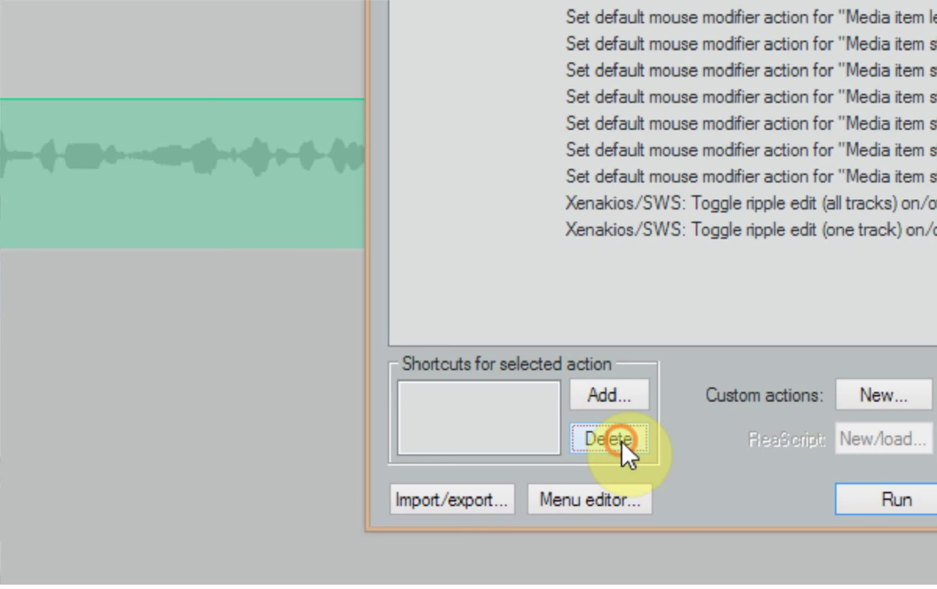
# Assign the R shortcut to "Options: Cycle ripple editing mode", overriding its "Transport: Toggle repeat" mapping, and close the action list
pyautogui.click(569, 145)
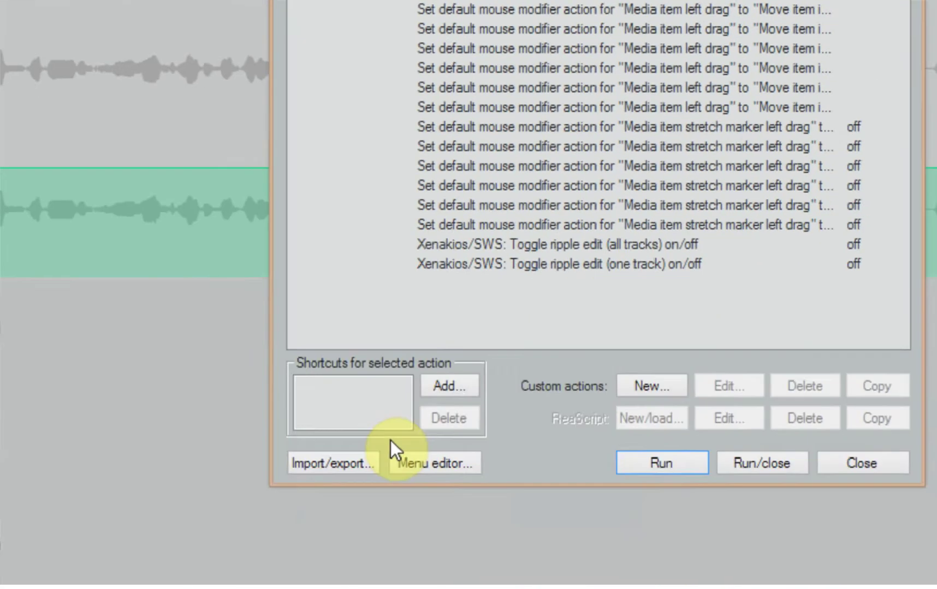
pyautogui.click(646, 432)
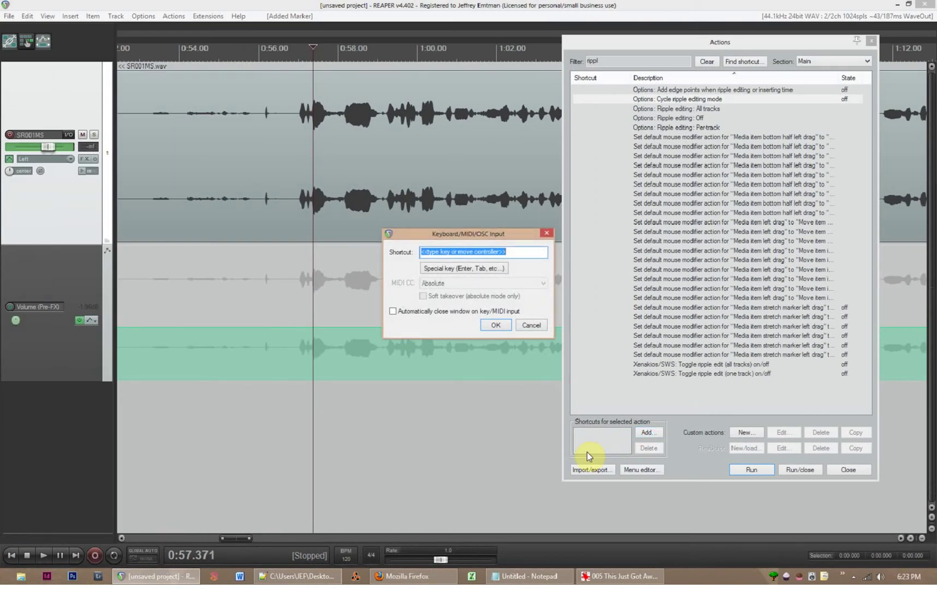
pyautogui.press('r')
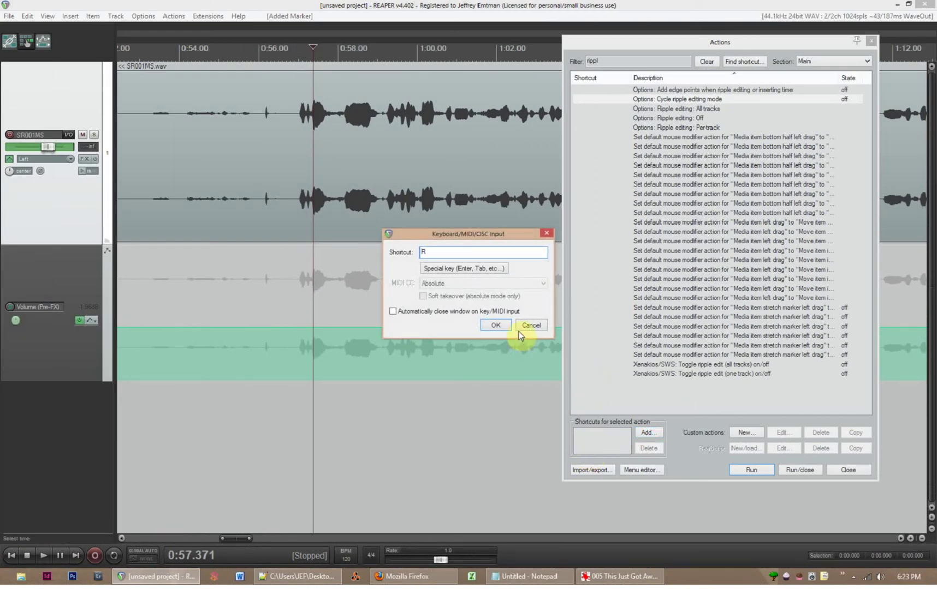
pyautogui.click(505, 326)
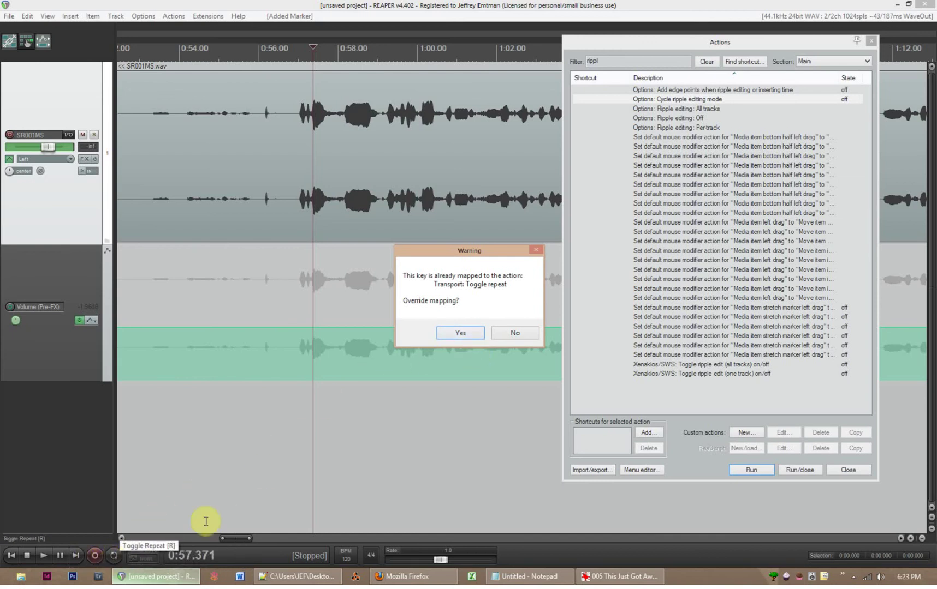
pyautogui.click(468, 335)
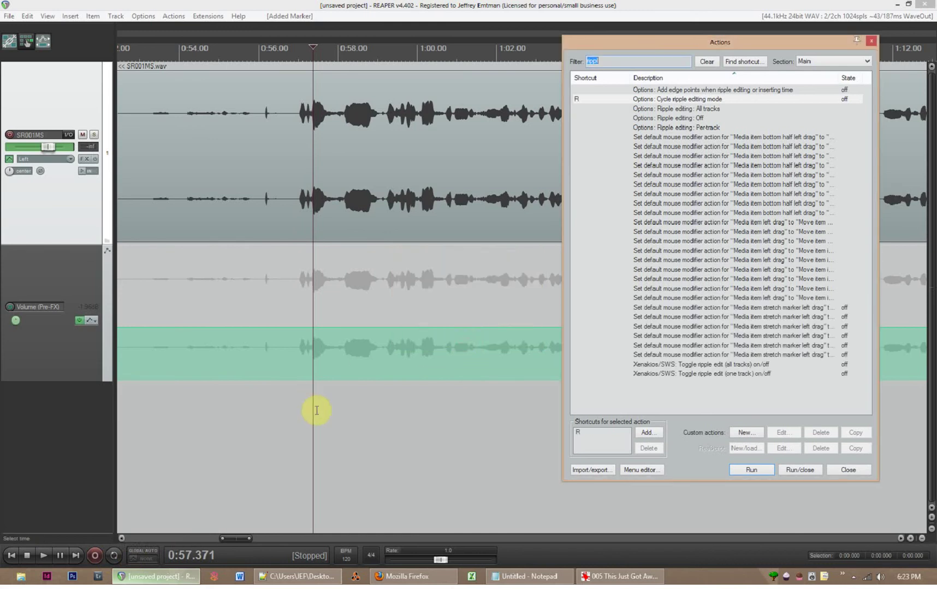
pyautogui.click(871, 40)
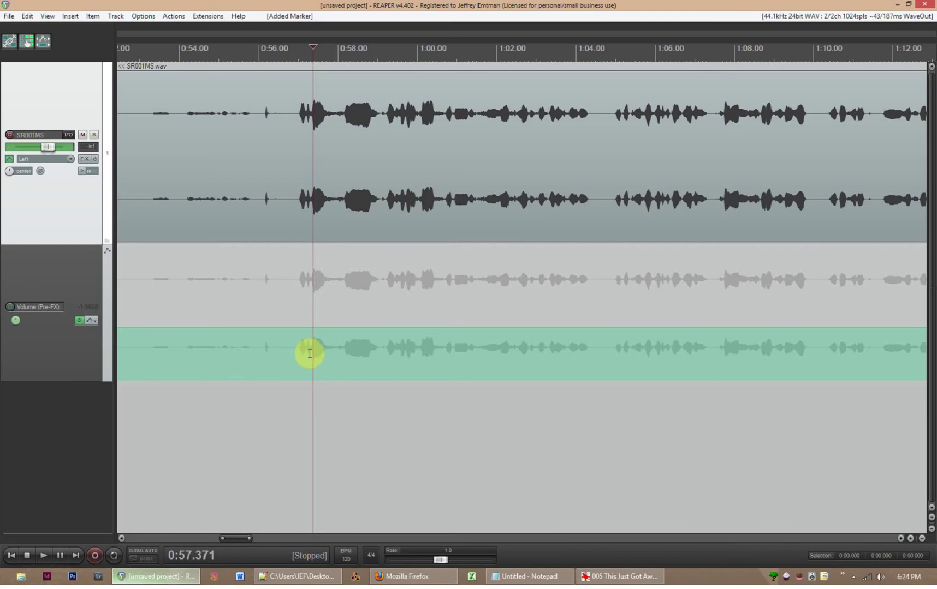
# Open the customization window for the main toolbar
pyautogui.rightClick(72, 48)
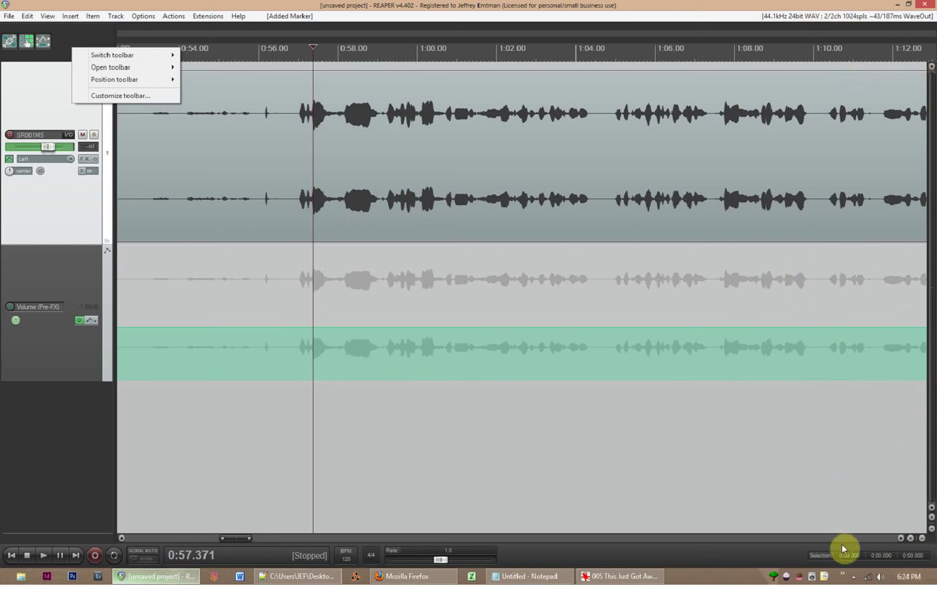
pyautogui.moveTo(159, 77)
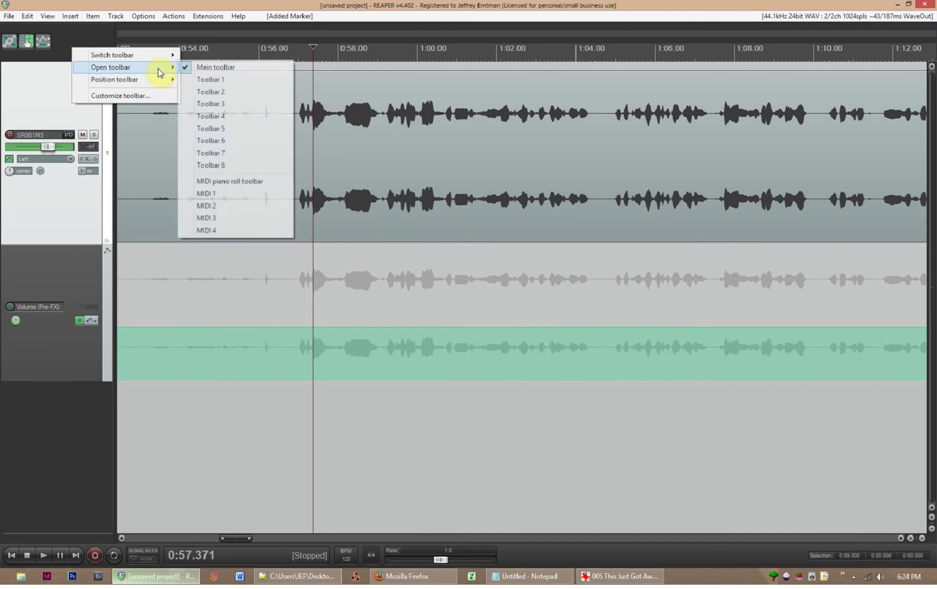
pyautogui.click(140, 97)
pyautogui.rightClick(82, 43)
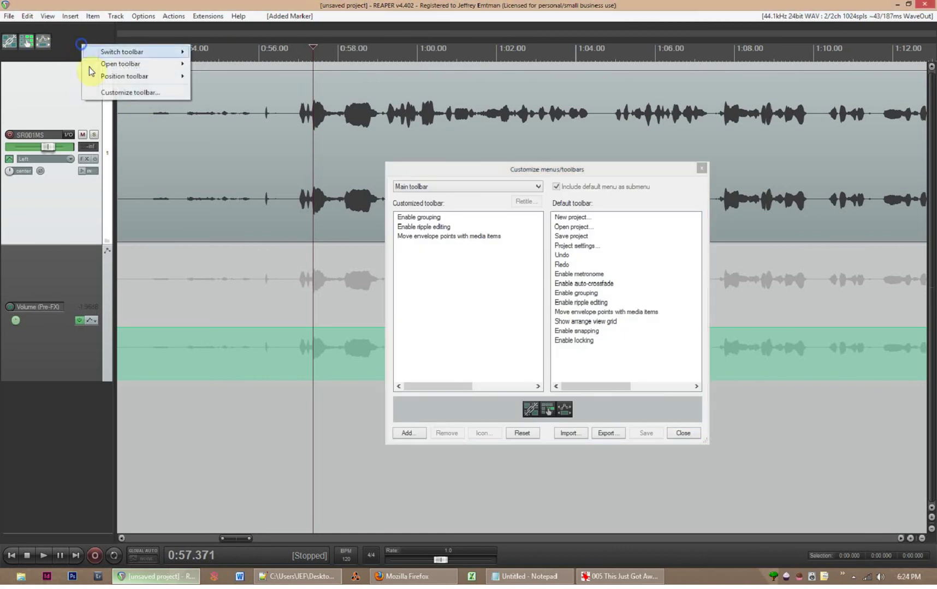
pyautogui.click(115, 96)
pyautogui.moveTo(566, 172); pyautogui.dragTo(510, 177)
pyautogui.click(391, 269)
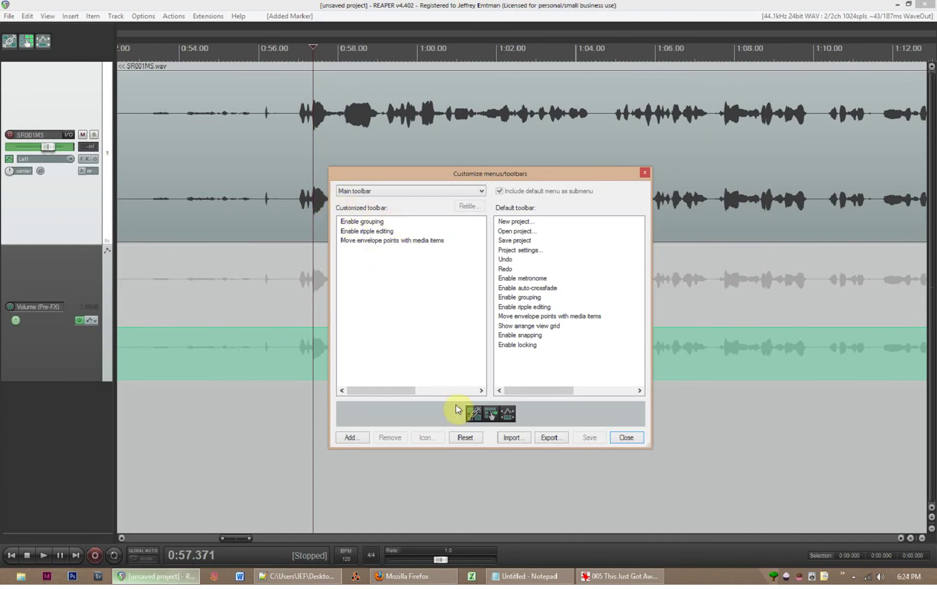
# Start adding an action to the main toolbar and filter the action list for "toggle mast"
pyautogui.click(352, 439)
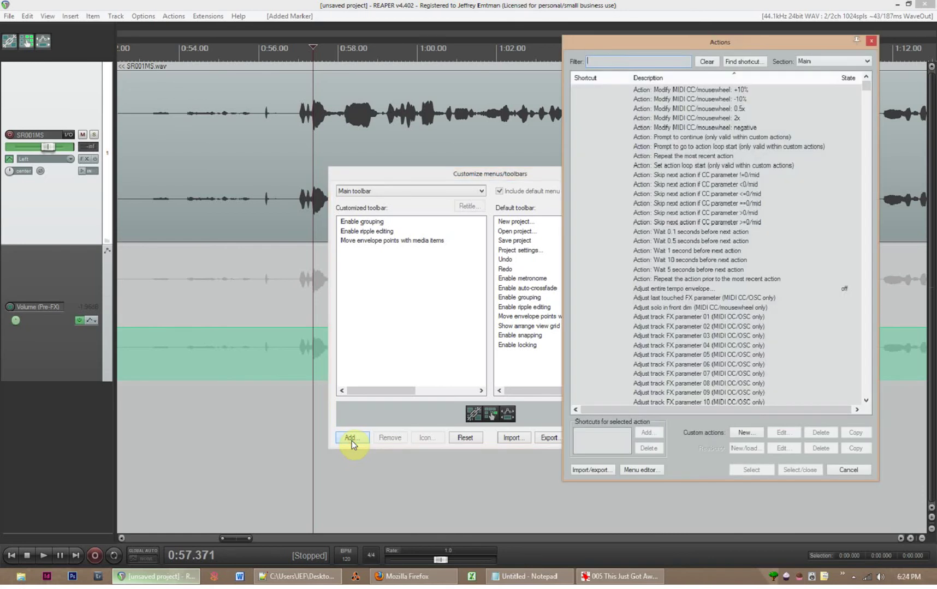
pyautogui.moveTo(719, 45); pyautogui.dragTo(771, 46)
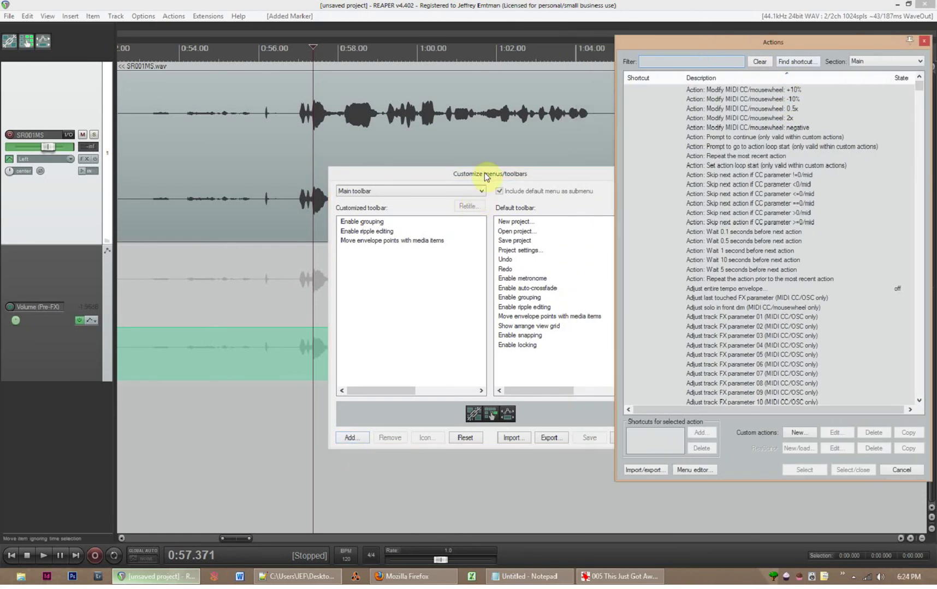
pyautogui.moveTo(503, 174); pyautogui.dragTo(335, 155)
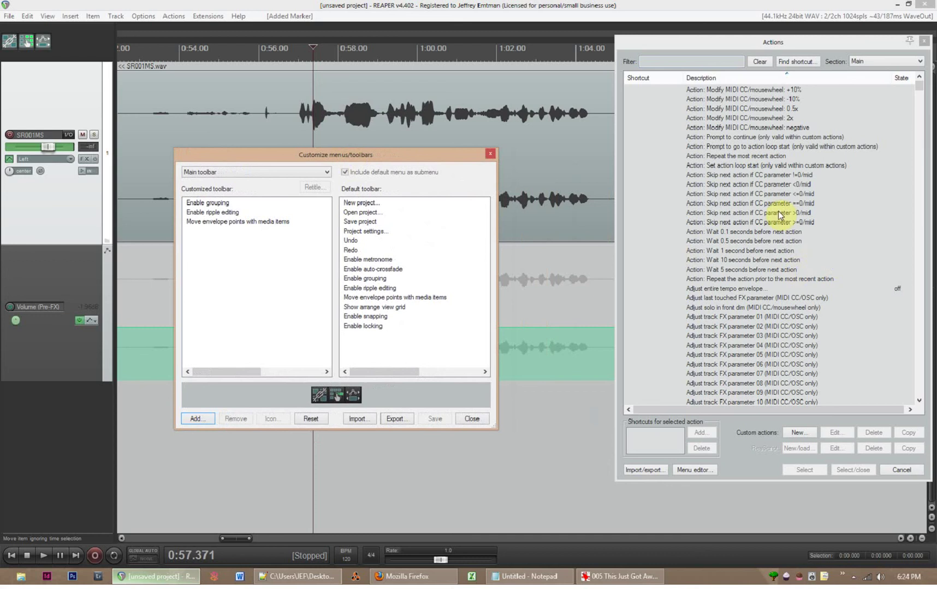
pyautogui.click(691, 65)
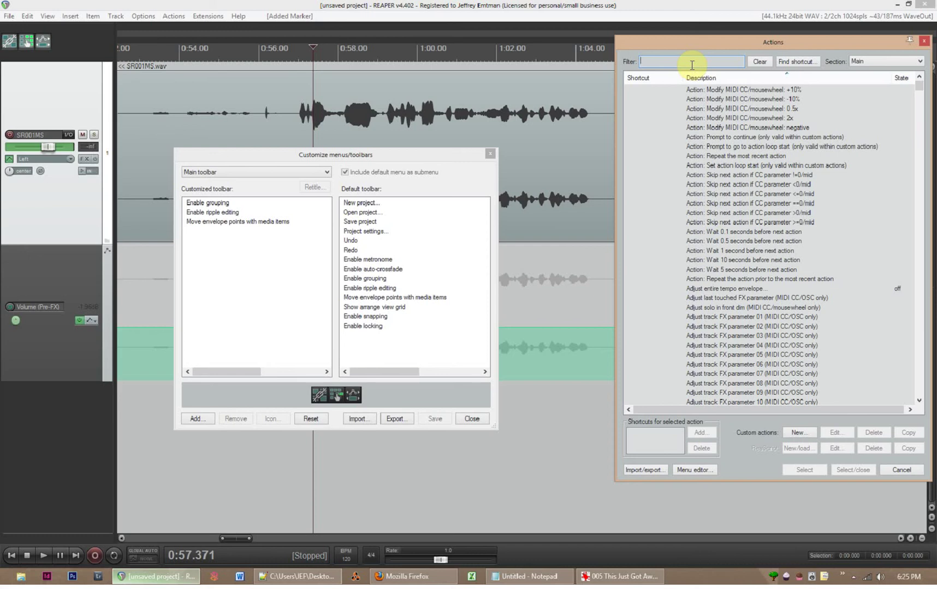
pyautogui.write('toggle')
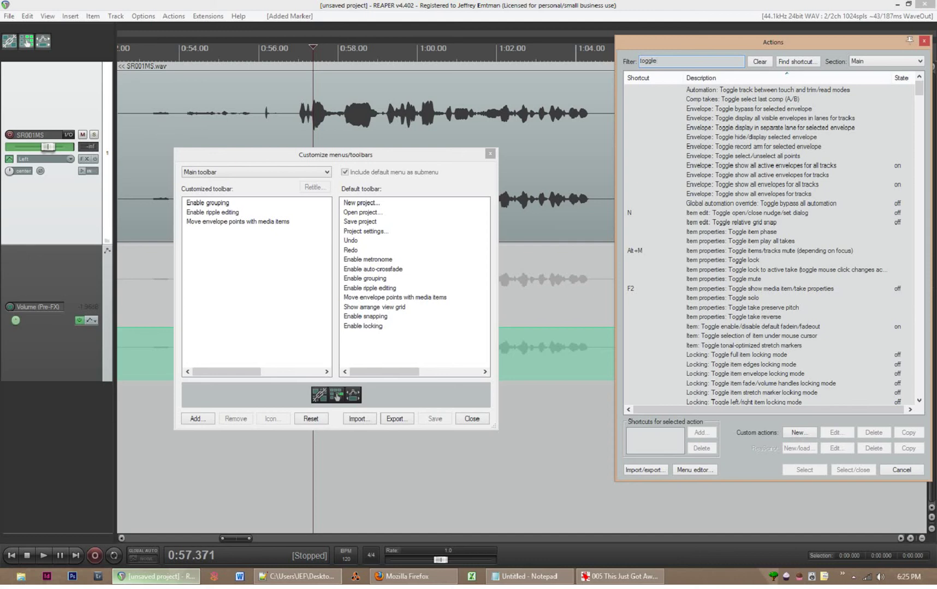
pyautogui.write(' mast')
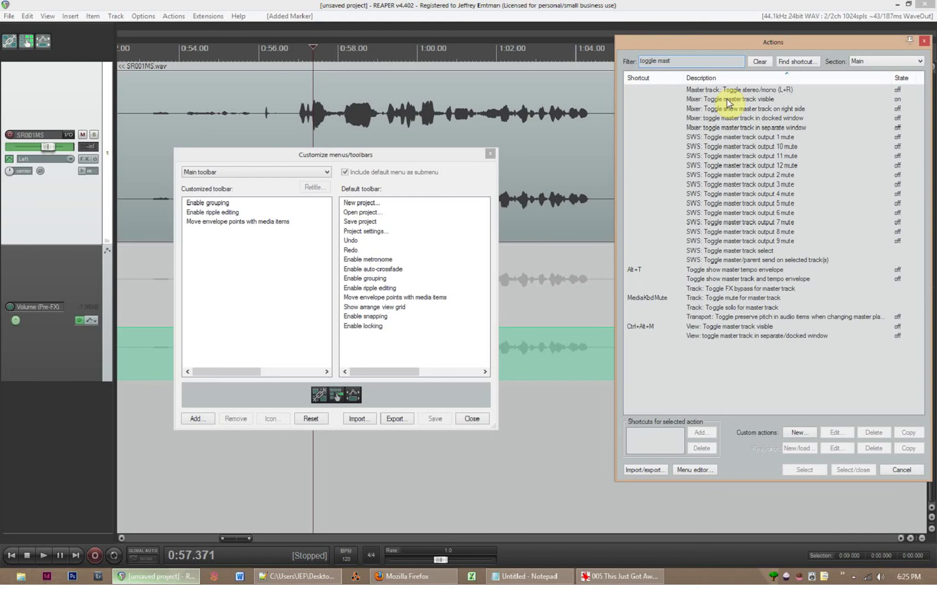
# Add "Mixer: toggle master track in docked window" to the main toolbar, close the action list and save the toolbar
pyautogui.click(722, 118)
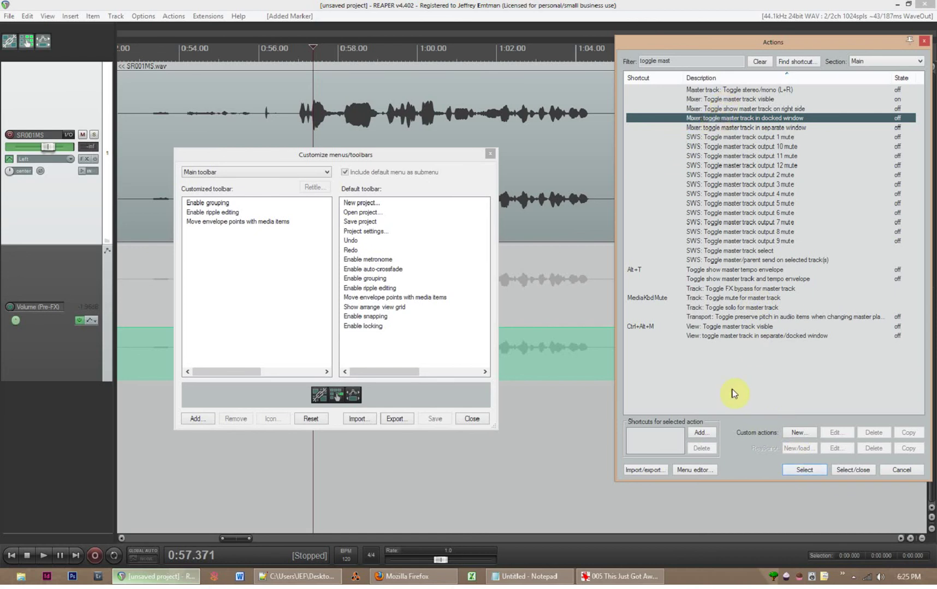
pyautogui.click(793, 470)
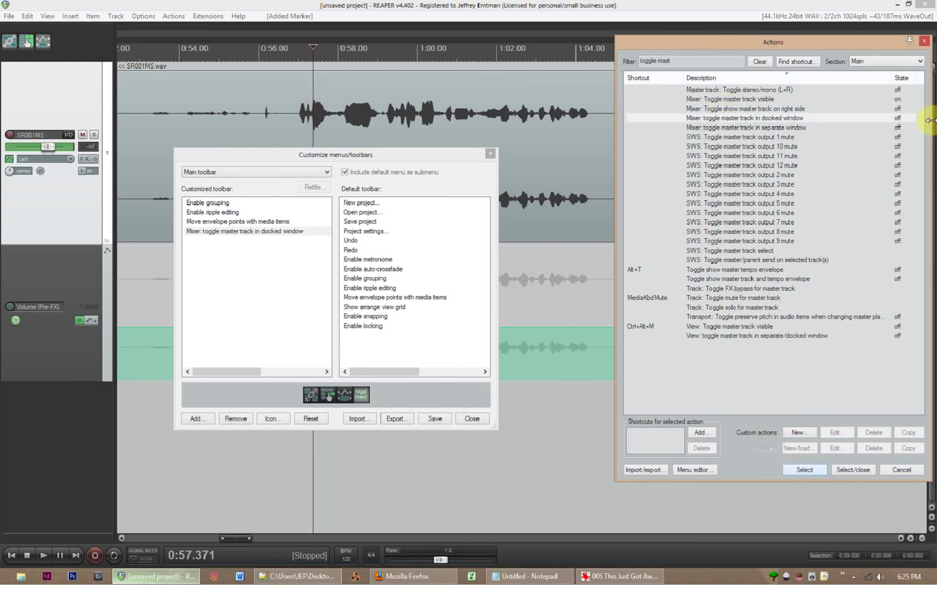
pyautogui.click(925, 42)
pyautogui.moveTo(389, 155); pyautogui.dragTo(674, 117)
pyautogui.click(720, 380)
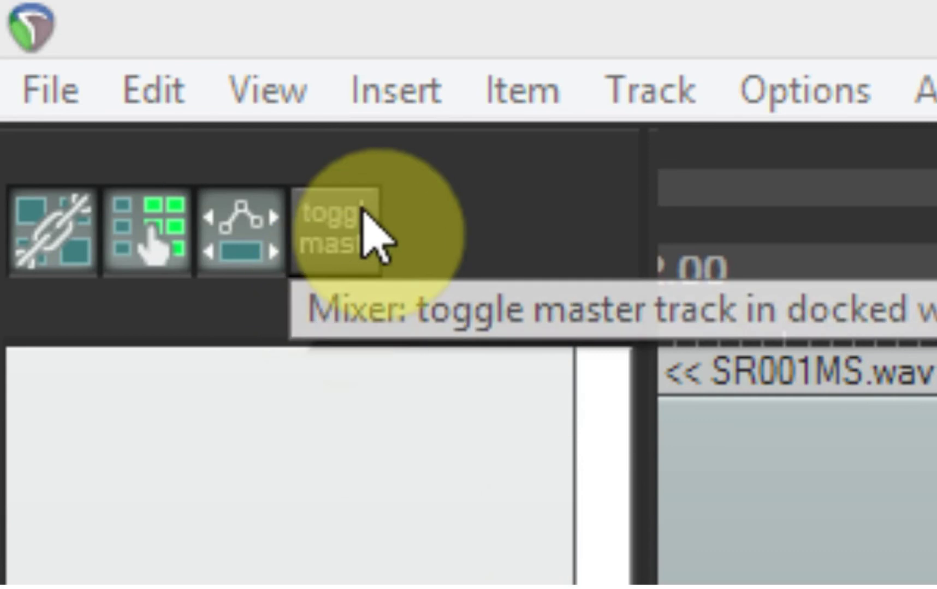
# Show the master track in the docker using the new toolbar button and set the attached docker position to right
pyautogui.click(328, 261)
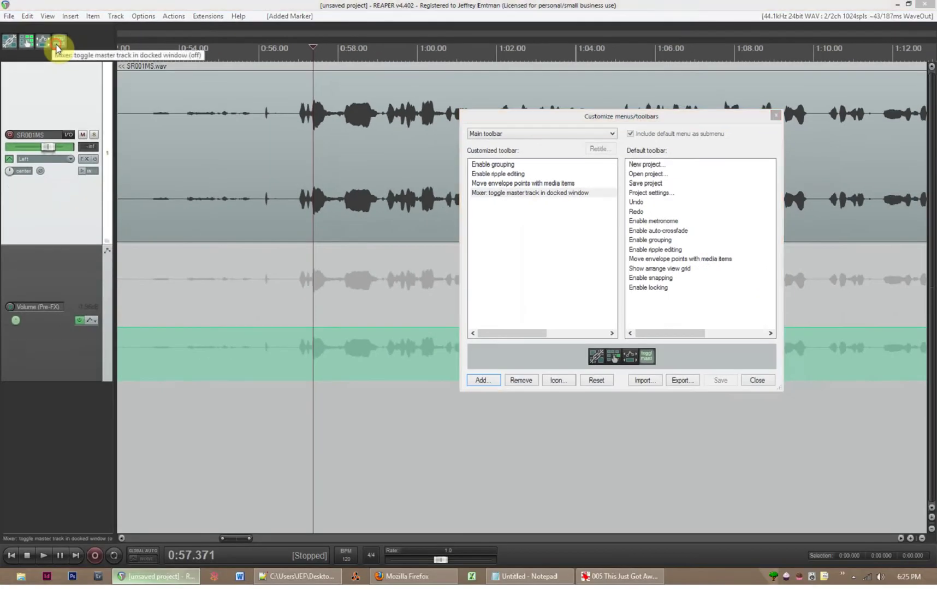
pyautogui.click(56, 48)
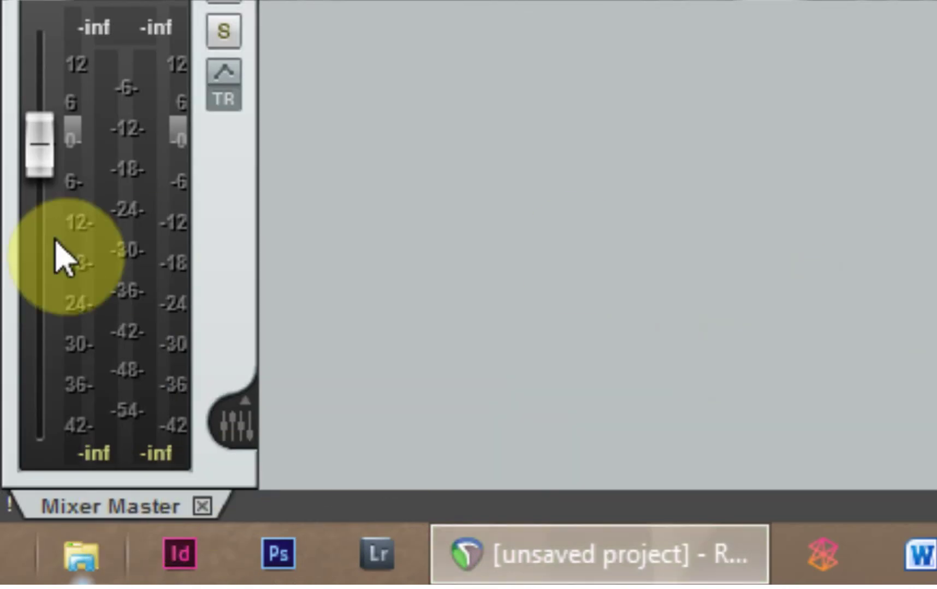
pyautogui.rightClick(17, 514)
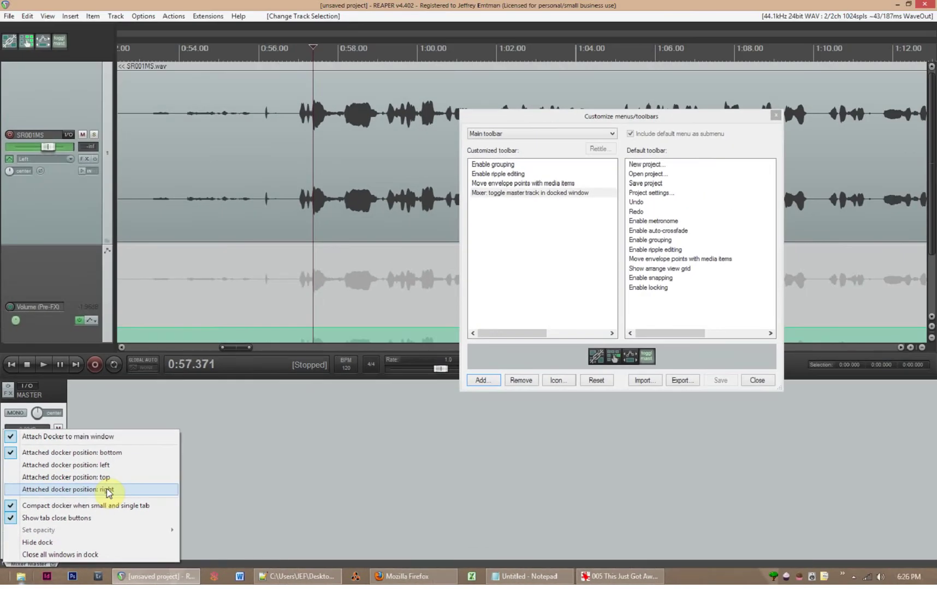
pyautogui.click(108, 492)
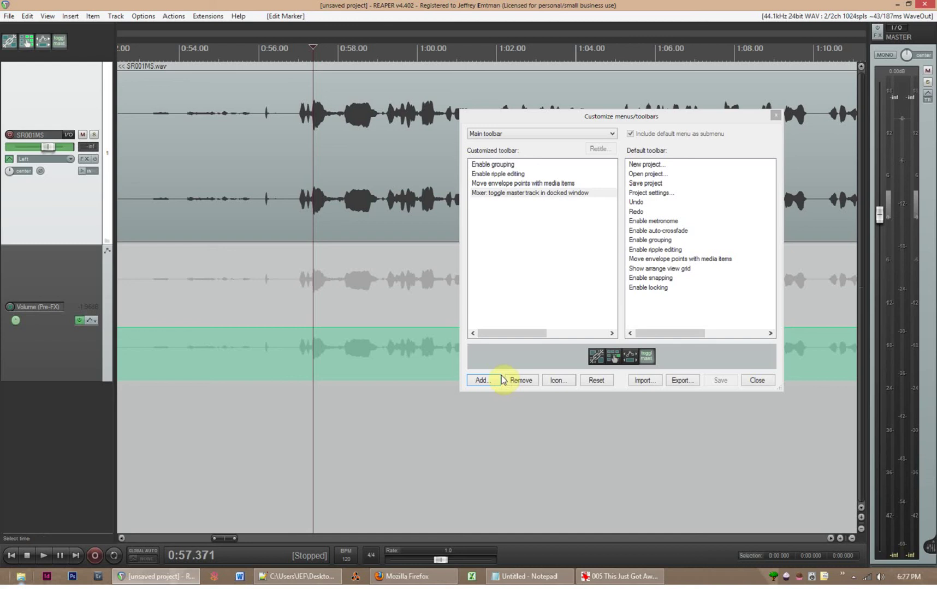
# Play the project briefly to check the docked master meter, then stop playback
pyautogui.press('space')
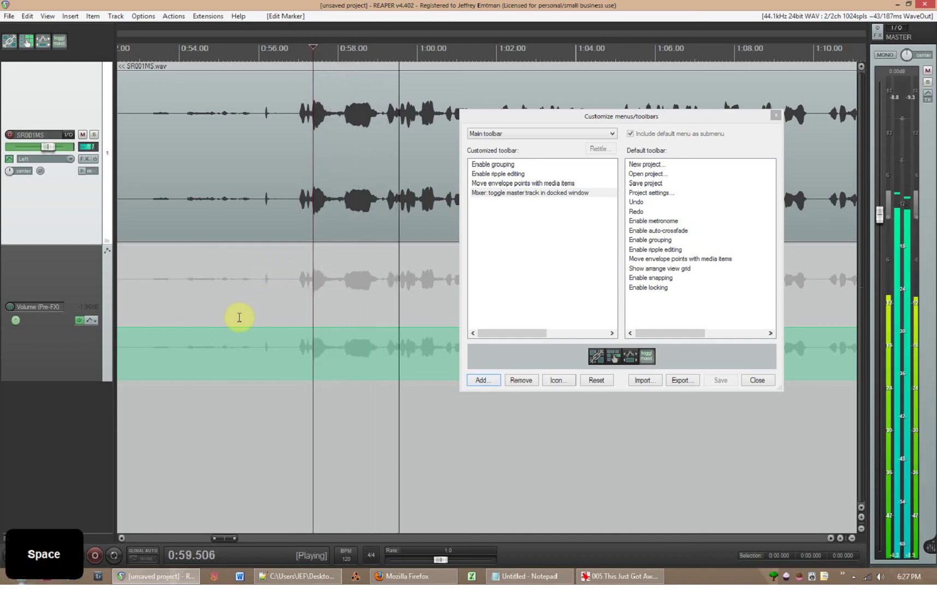
pyautogui.press('space')
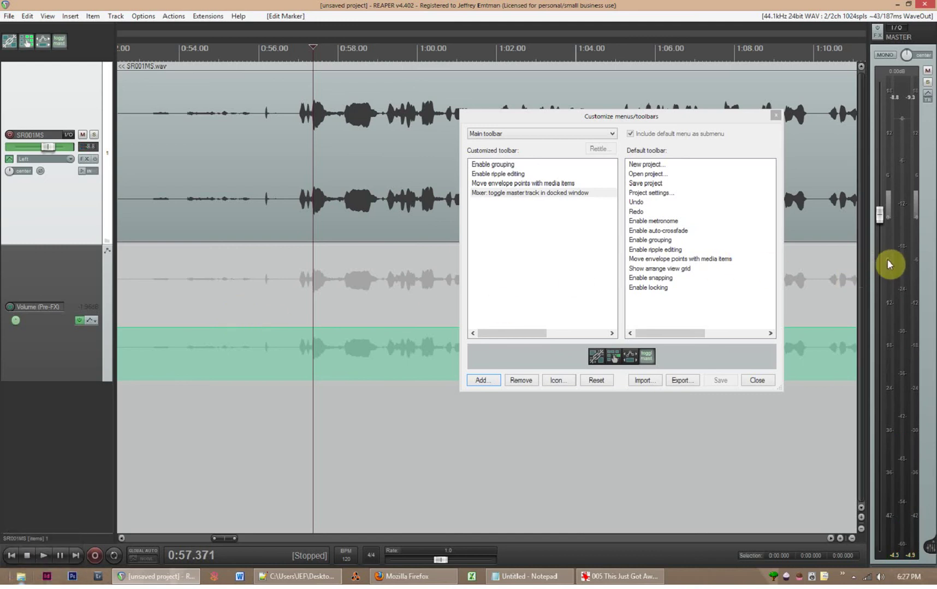
# Change the icon of the "Mixer: toggle master track in docked window" button to toolbar_misc_duck.png and save the toolbar
pyautogui.click(706, 381)
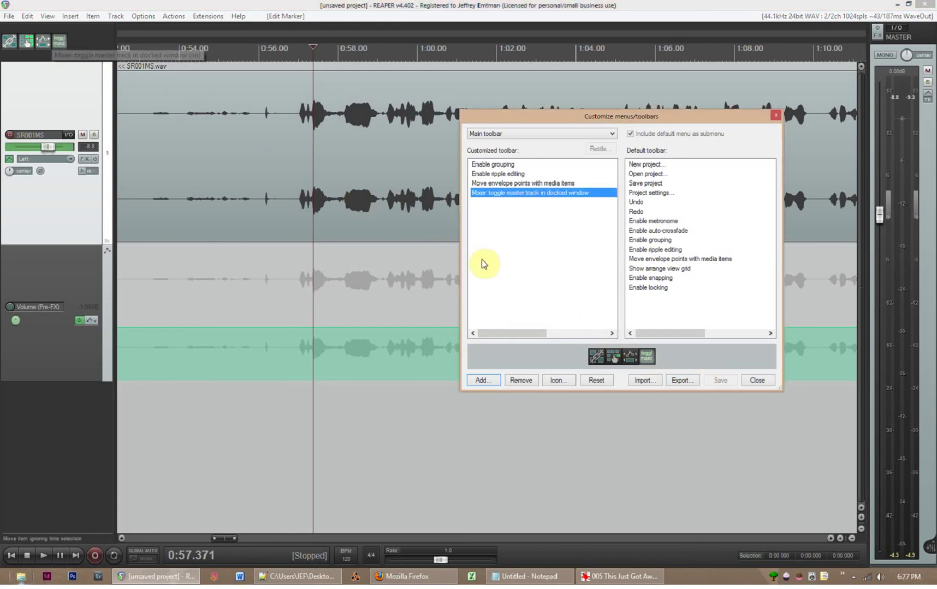
pyautogui.click(557, 381)
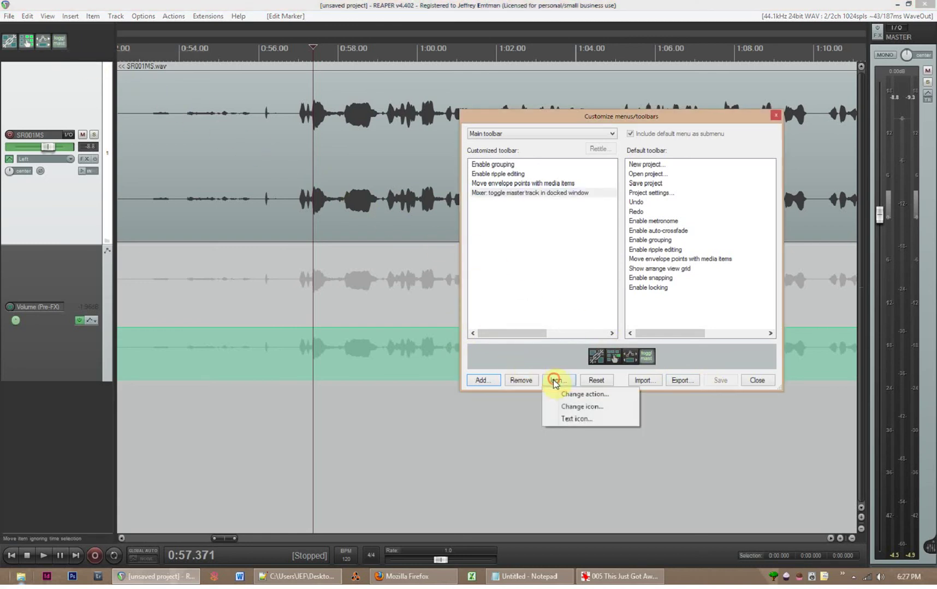
pyautogui.click(596, 413)
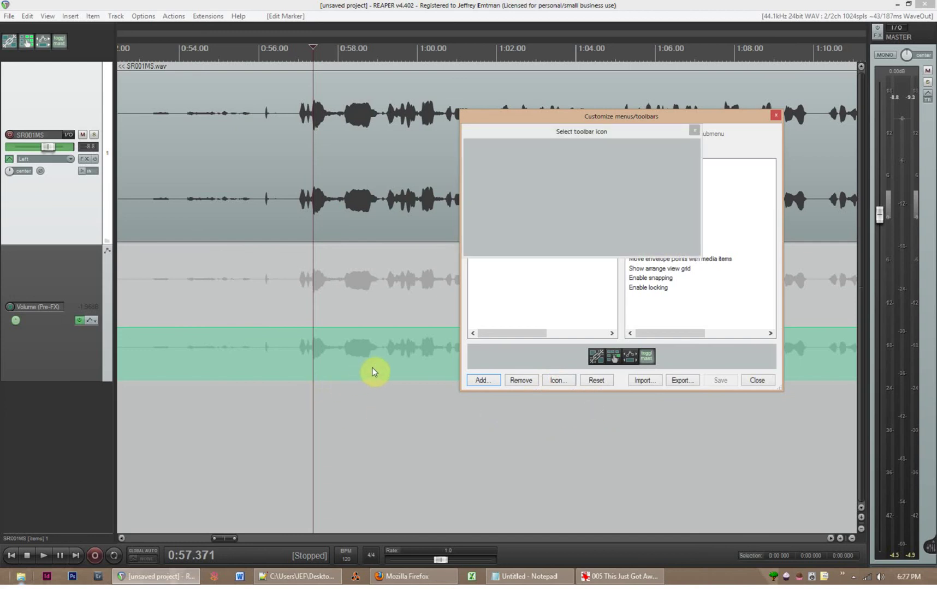
pyautogui.click(550, 131)
pyautogui.moveTo(381, 113); pyautogui.dragTo(287, 102)
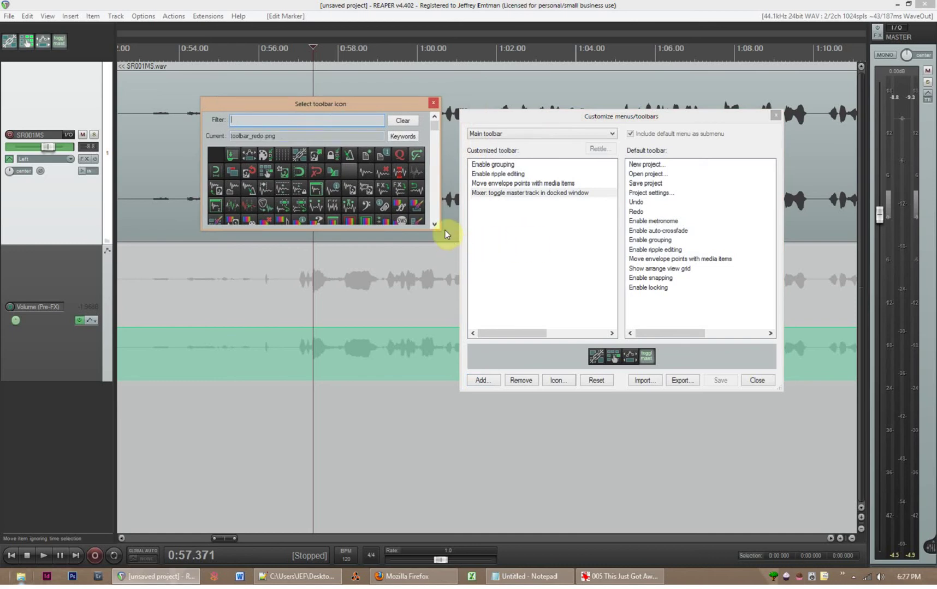
pyautogui.moveTo(439, 230); pyautogui.dragTo(720, 513)
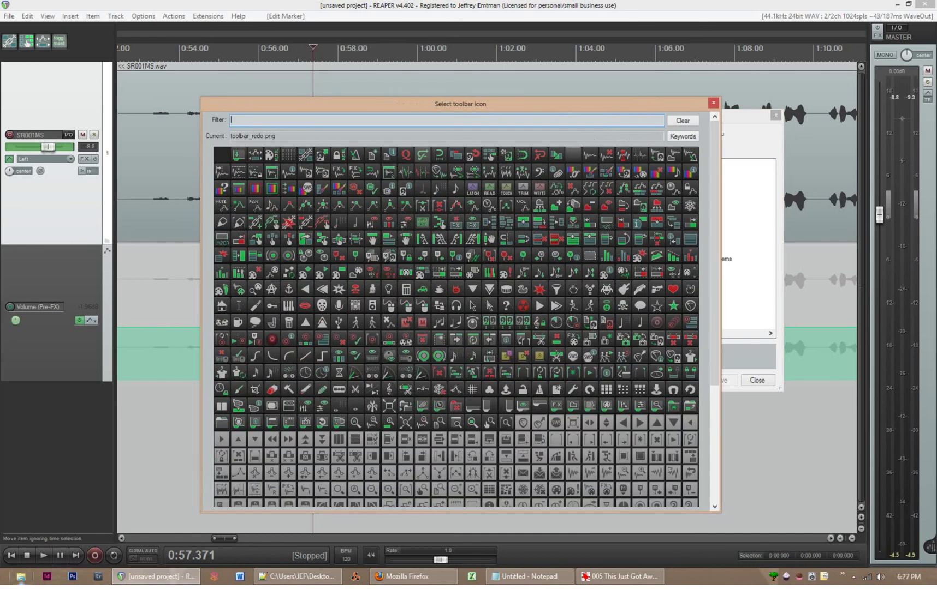
pyautogui.scroll(-3, 498, 401)
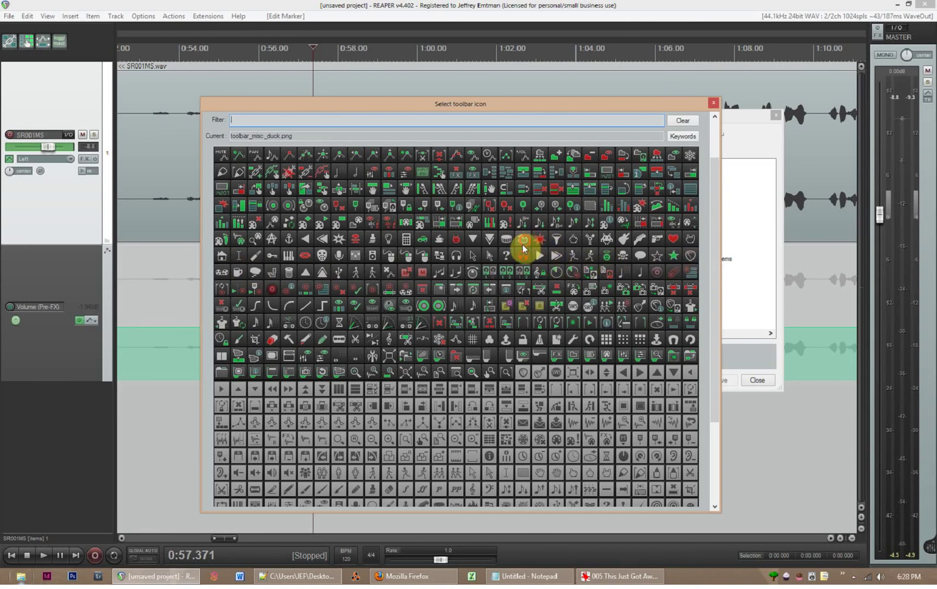
pyautogui.click(718, 103)
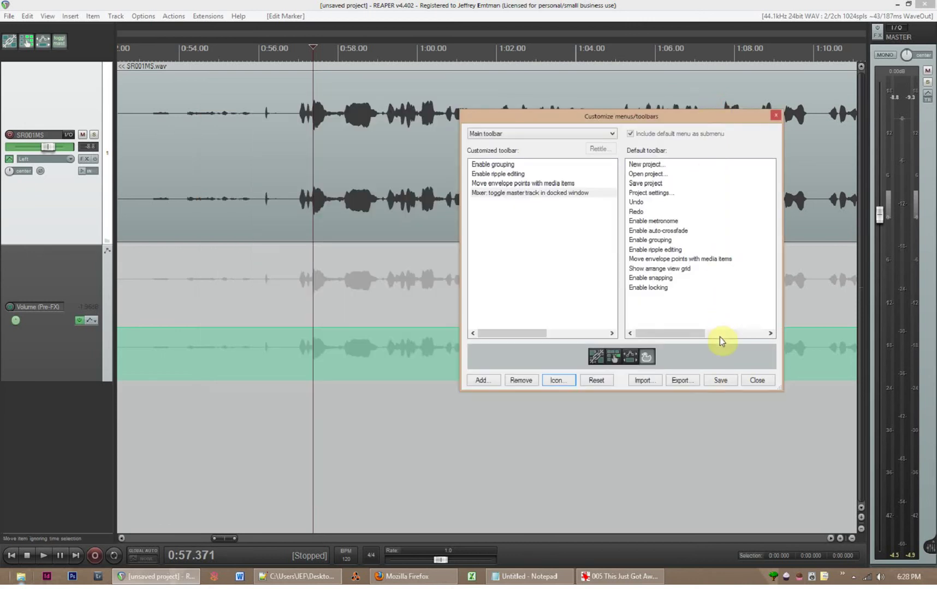
pyautogui.click(718, 378)
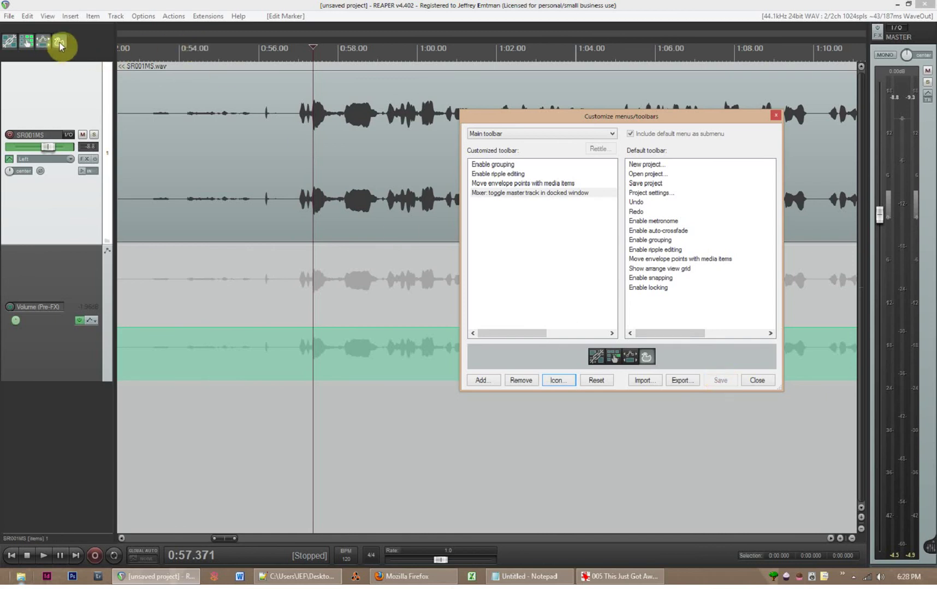
# Test the duck toolbar button by hiding and showing the docked master track, and close the toolbar customization window
pyautogui.click(58, 44)
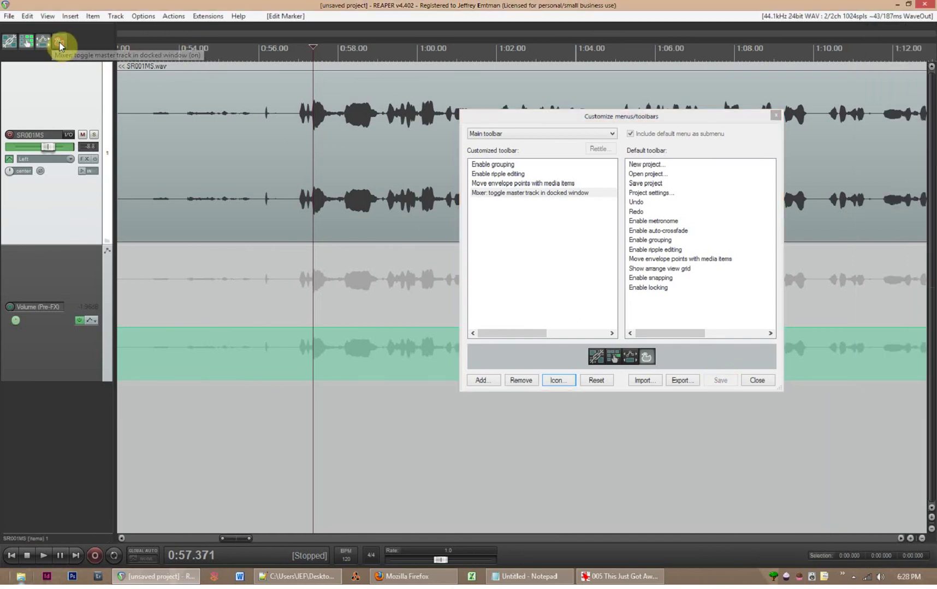
pyautogui.click(59, 44)
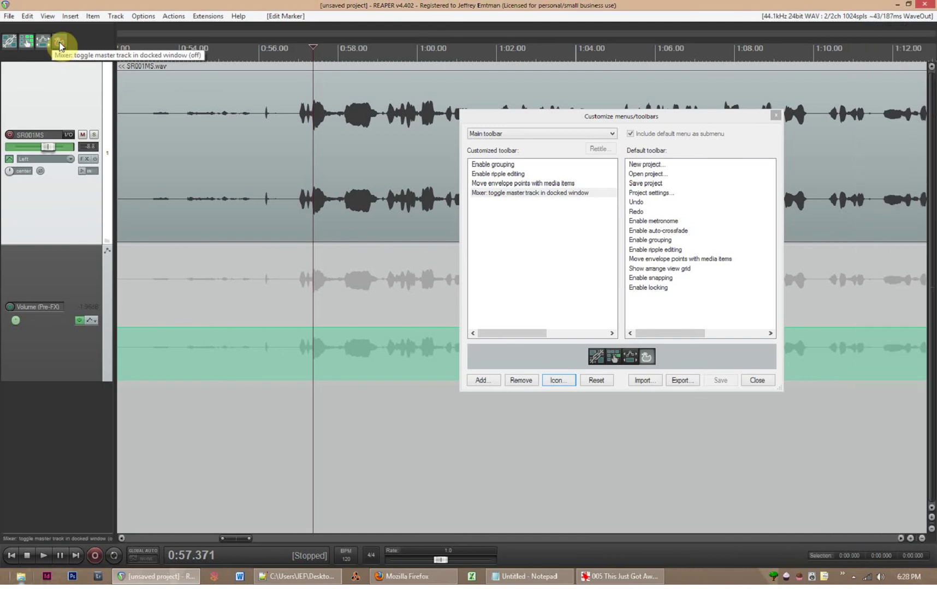
pyautogui.click(59, 44)
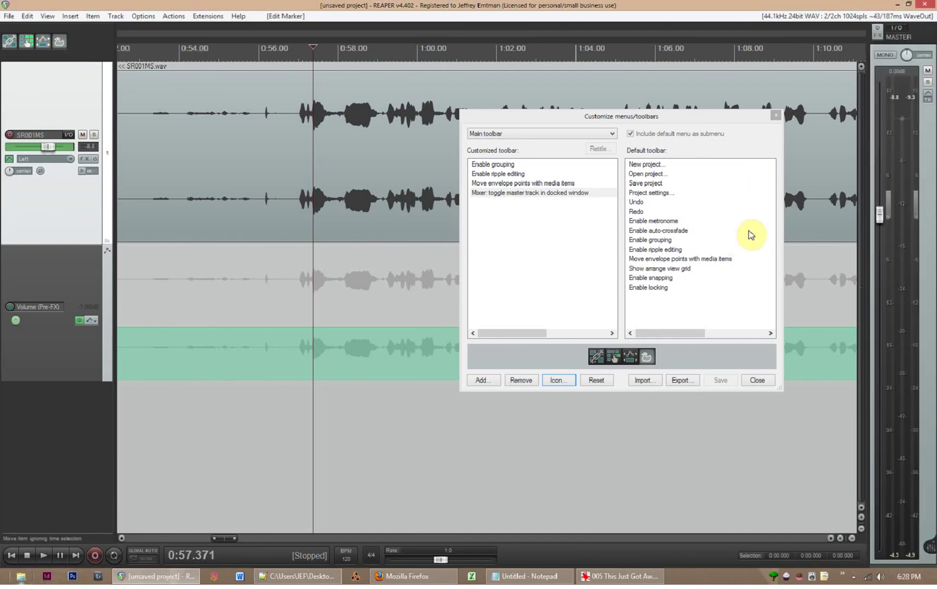
pyautogui.click(757, 382)
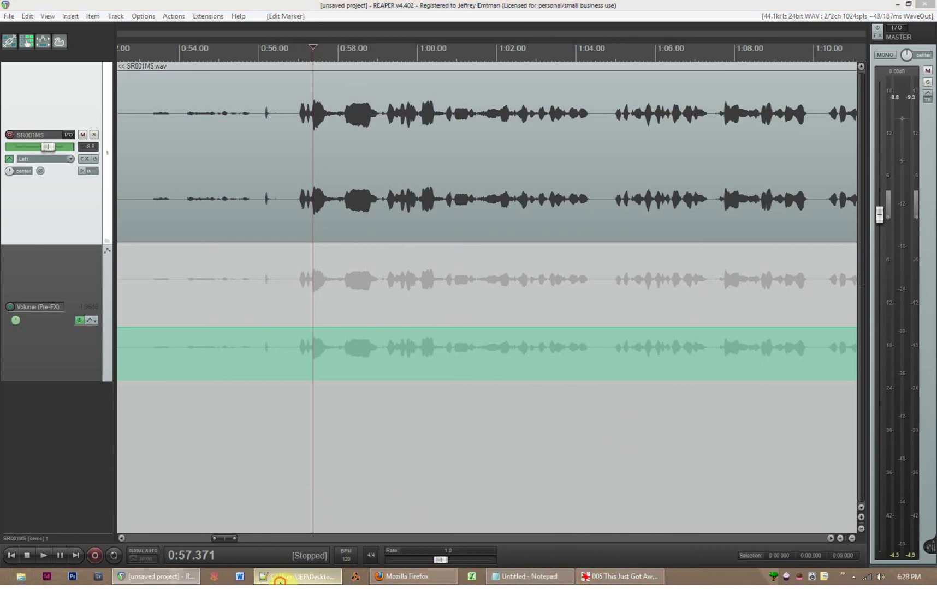
# Switch to Notepad++ to check the outline in tut5.txt, and return to REAPER
pyautogui.click(280, 579)
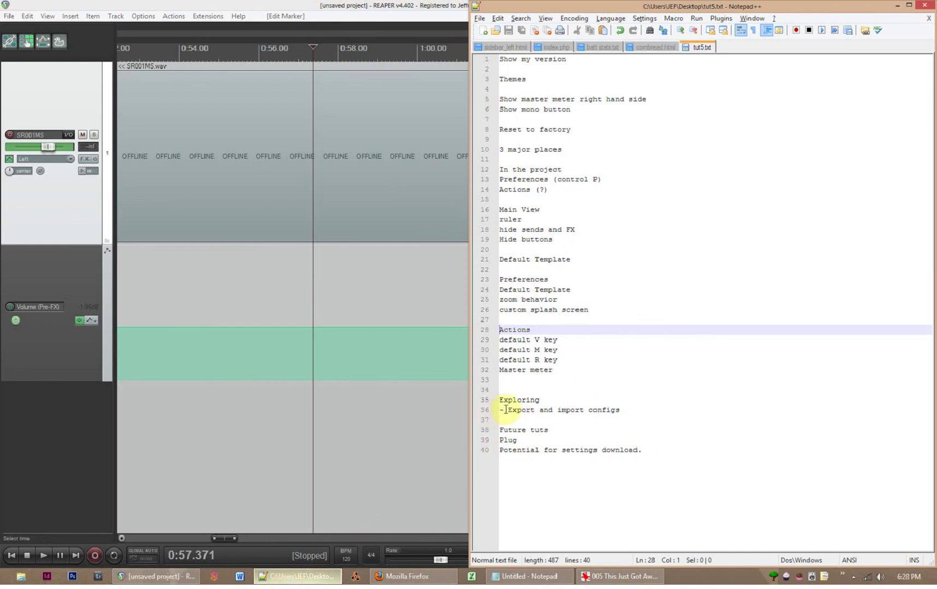
pyautogui.click(429, 441)
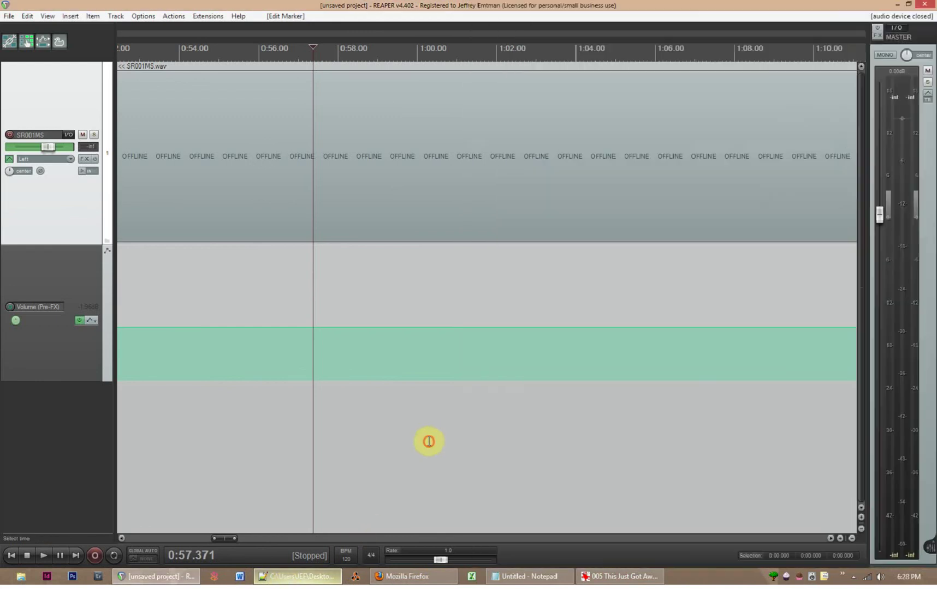
pyautogui.click(8, 16)
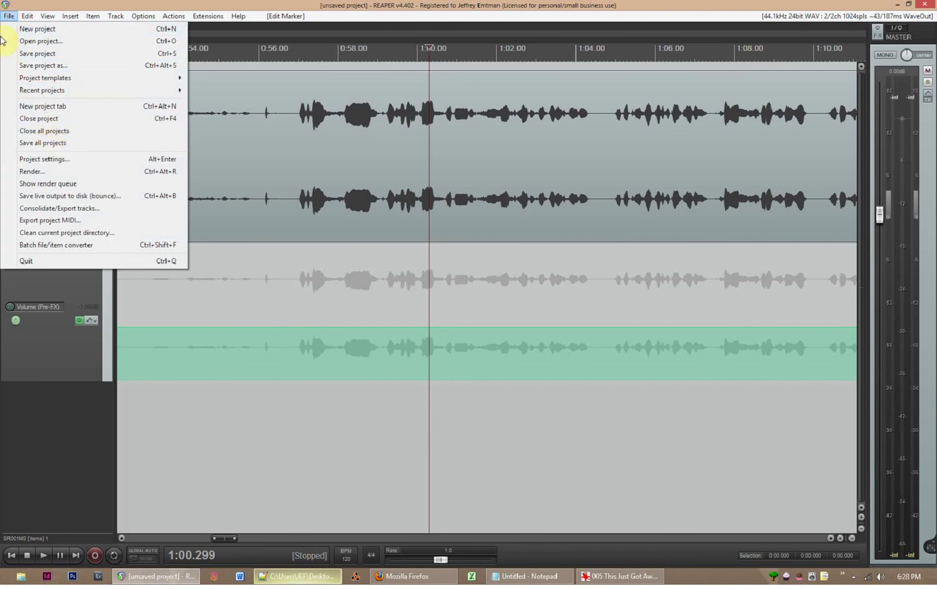
pyautogui.click(9, 16)
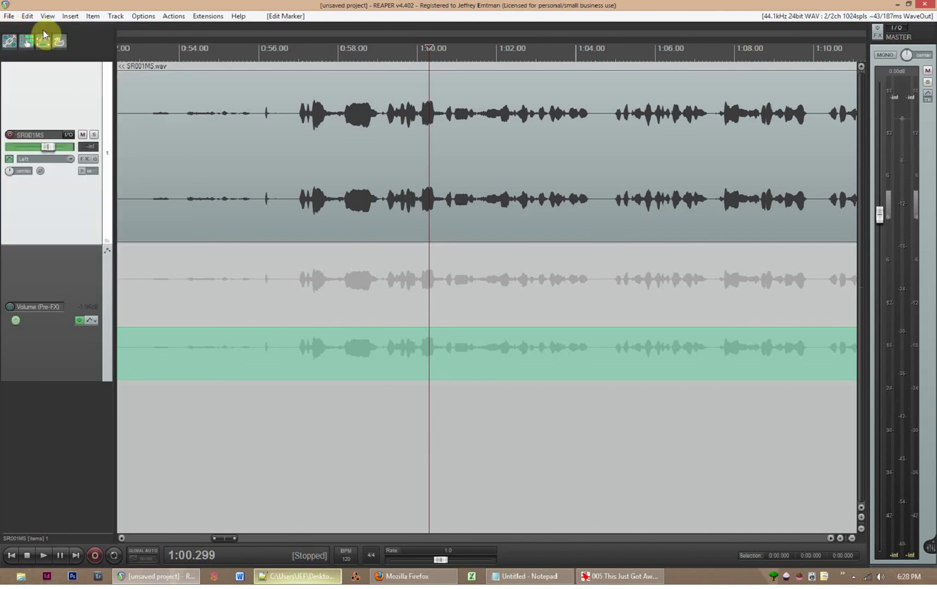
# Open the configuration export from the general preferences and move its window clear of the preferences window
pyautogui.hotkey('ctrl', 'p')
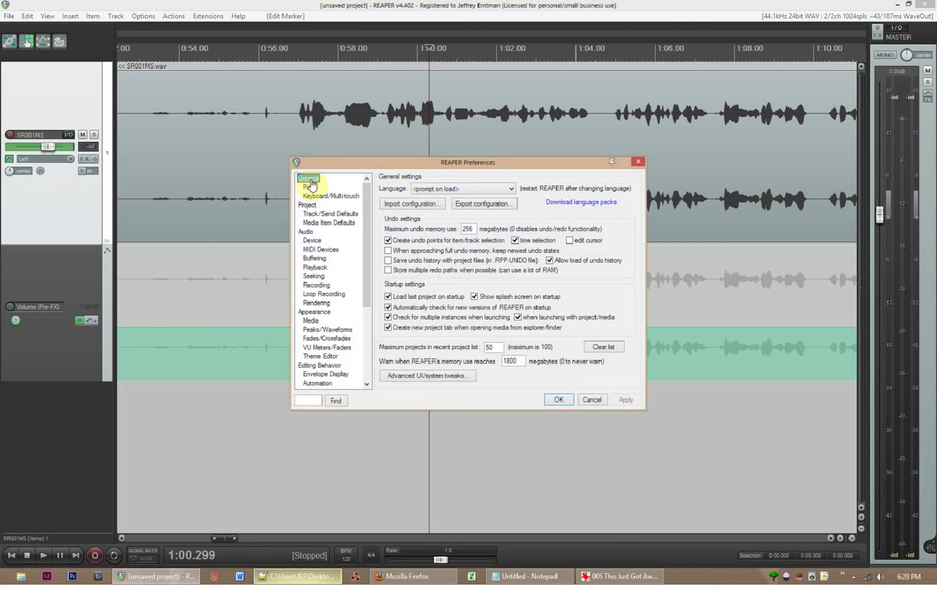
pyautogui.moveTo(409, 162); pyautogui.dragTo(366, 189)
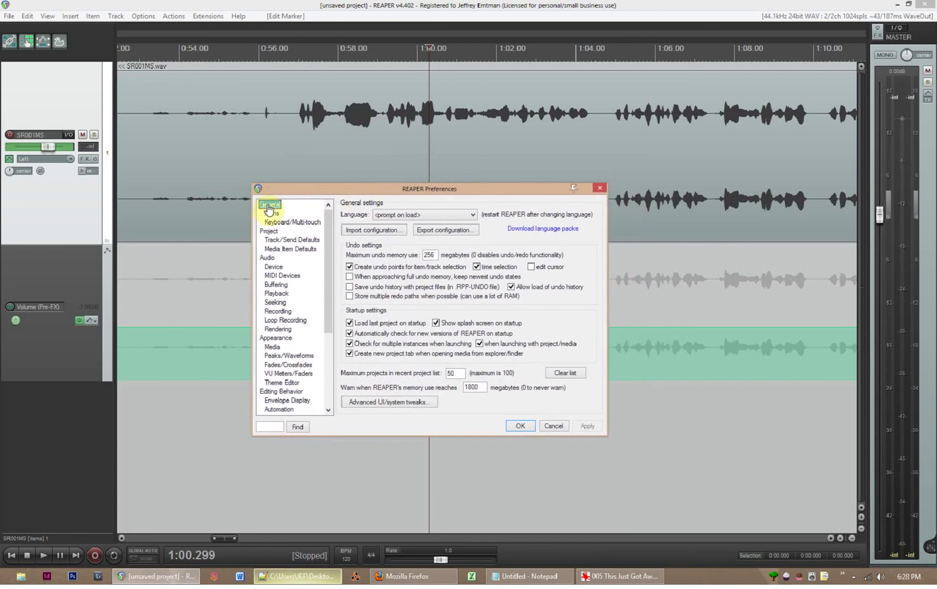
pyautogui.click(430, 234)
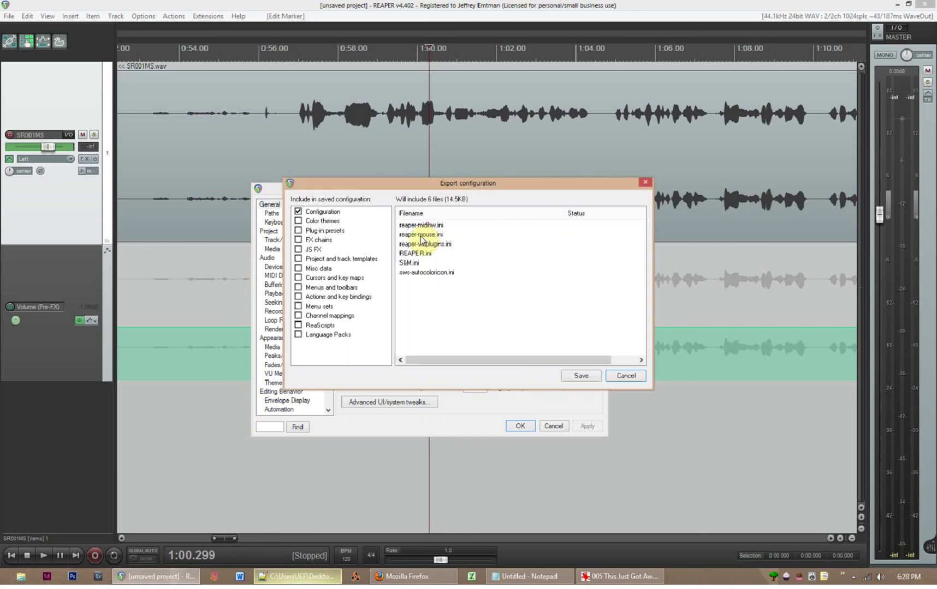
pyautogui.moveTo(407, 183); pyautogui.dragTo(588, 107)
pyautogui.click(378, 190)
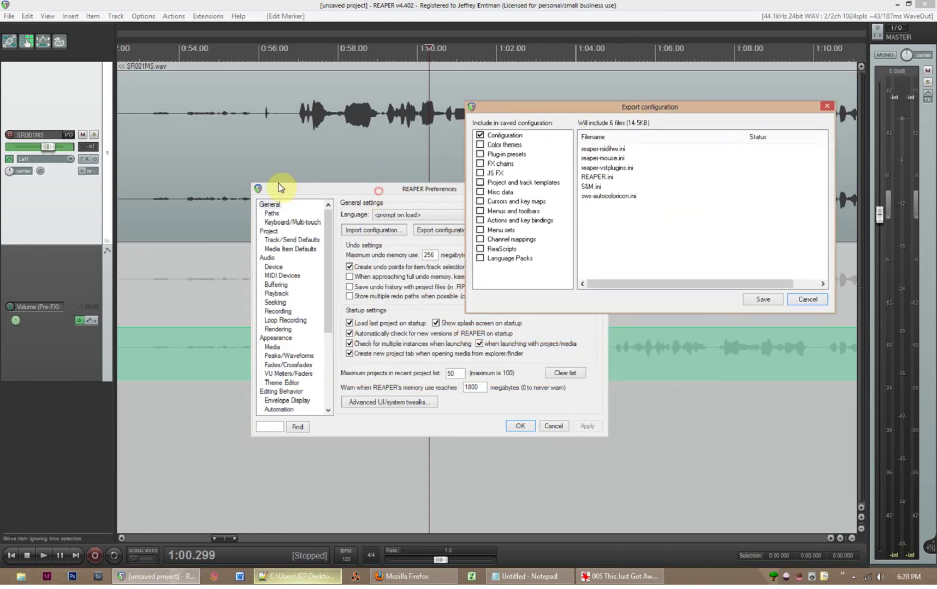
# Include every remaining category in the export, from color themes and plug-in presets through ReaScripts and language packs
pyautogui.click(481, 145)
pyautogui.click(480, 154)
pyautogui.click(480, 164)
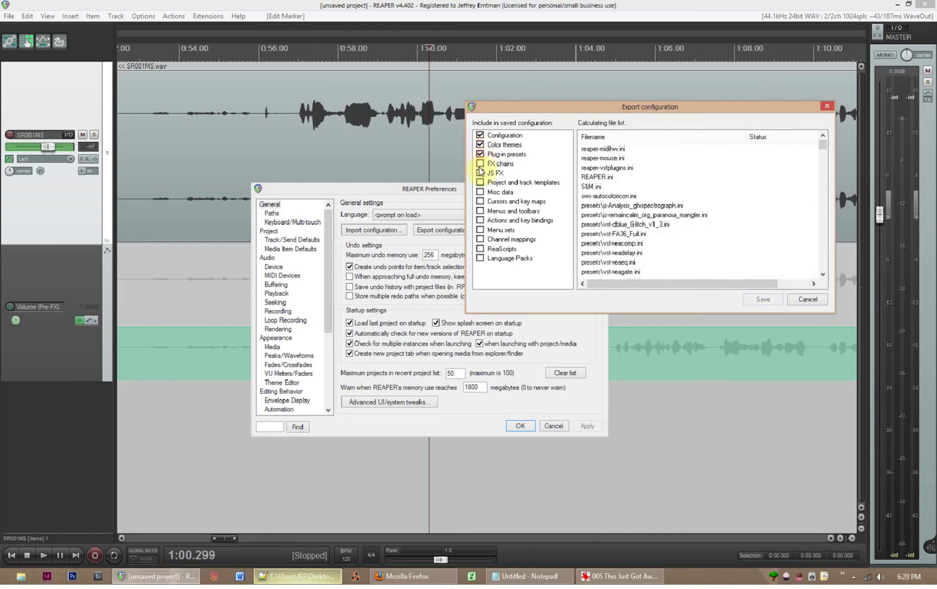
pyautogui.click(479, 173)
pyautogui.click(480, 182)
pyautogui.click(480, 192)
pyautogui.click(480, 202)
pyautogui.click(480, 211)
pyautogui.click(480, 221)
pyautogui.click(480, 230)
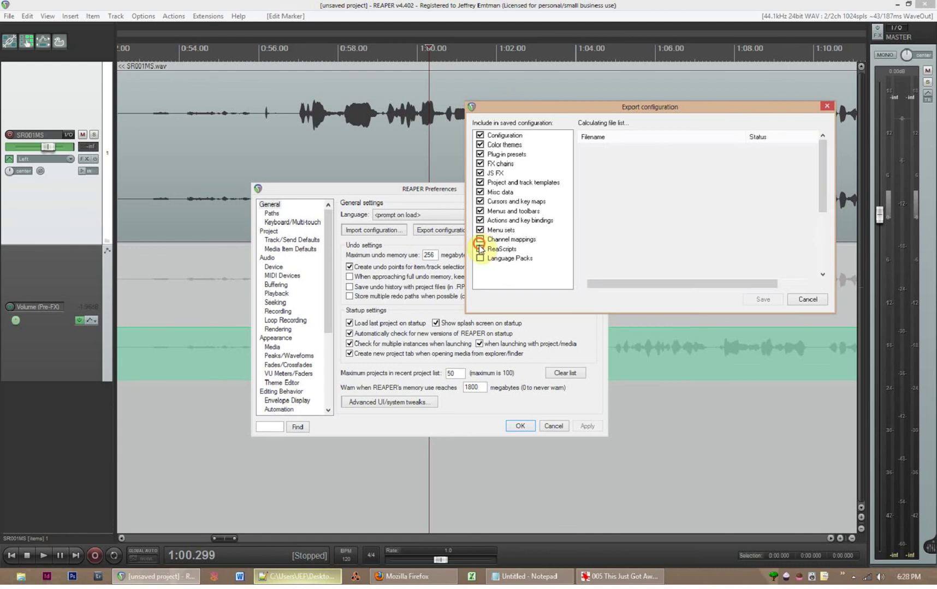
pyautogui.click(480, 239)
pyautogui.click(480, 249)
pyautogui.click(480, 258)
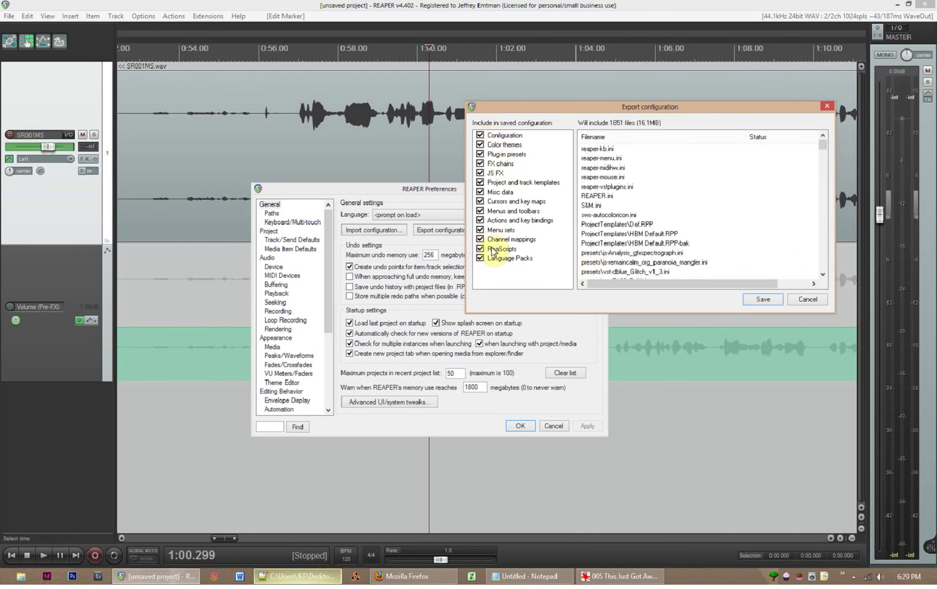
# Save the exported configuration as "delete" in the Configurations folder and dismiss the completion message
pyautogui.click(771, 303)
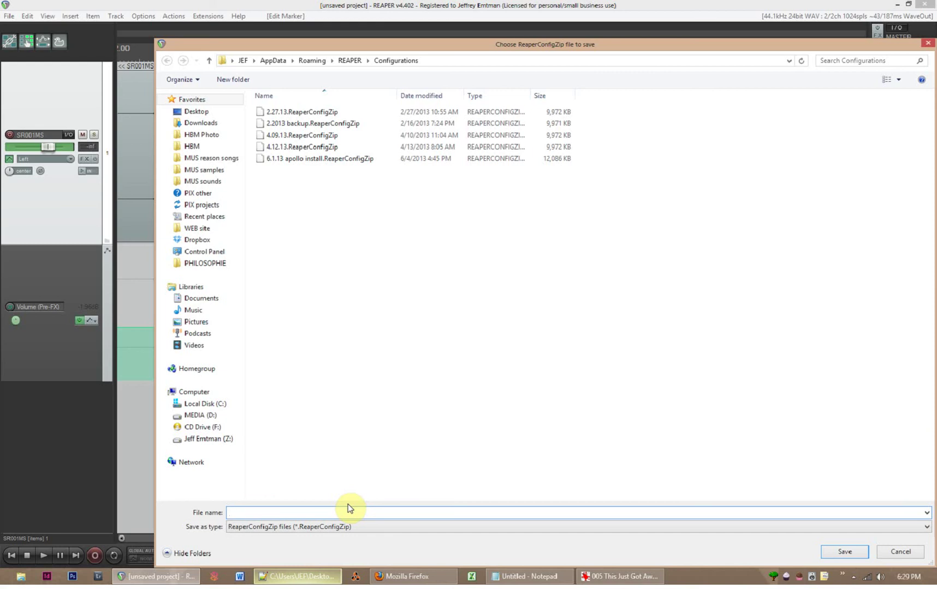
pyautogui.write('delete')
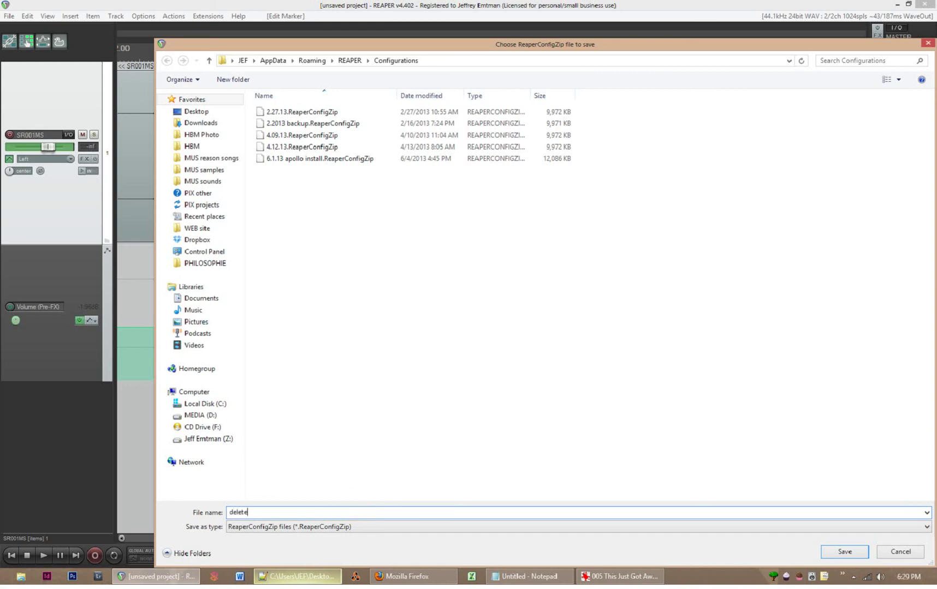
pyautogui.press('Return')
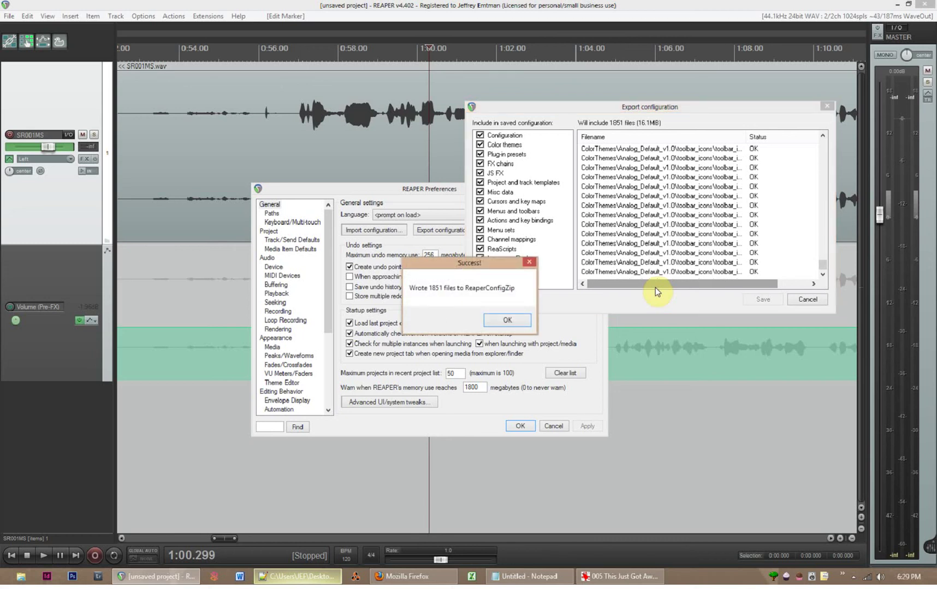
pyautogui.click(500, 321)
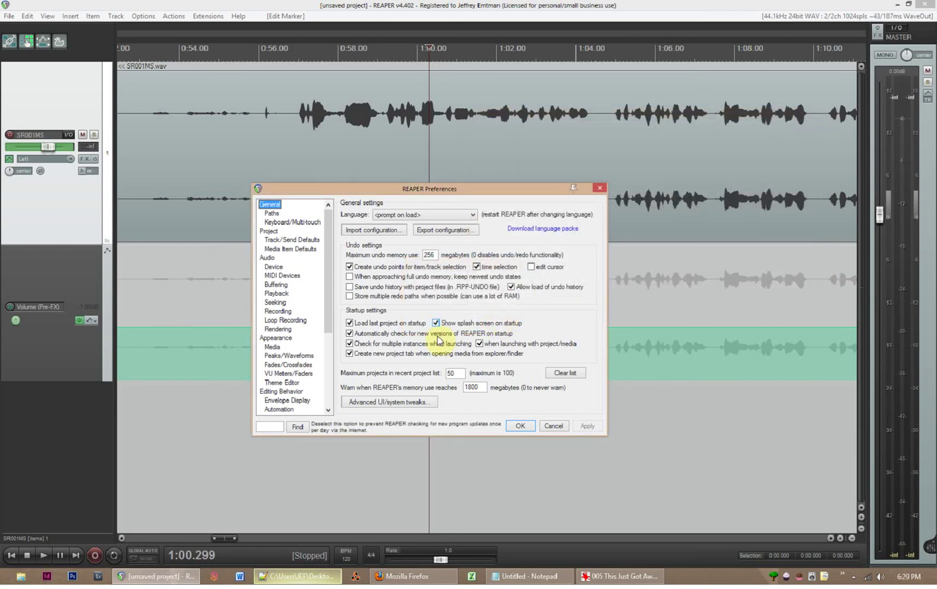
# Import all categories of 6.1.13 apollo install.ReaperConfigZip, restarting REAPER without saving the open project
pyautogui.click(377, 234)
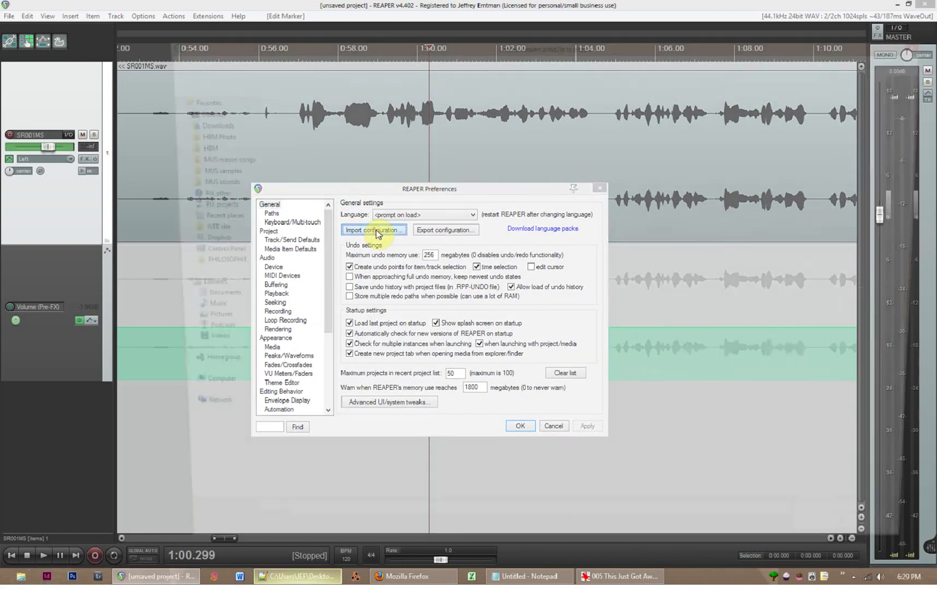
pyautogui.click(310, 161)
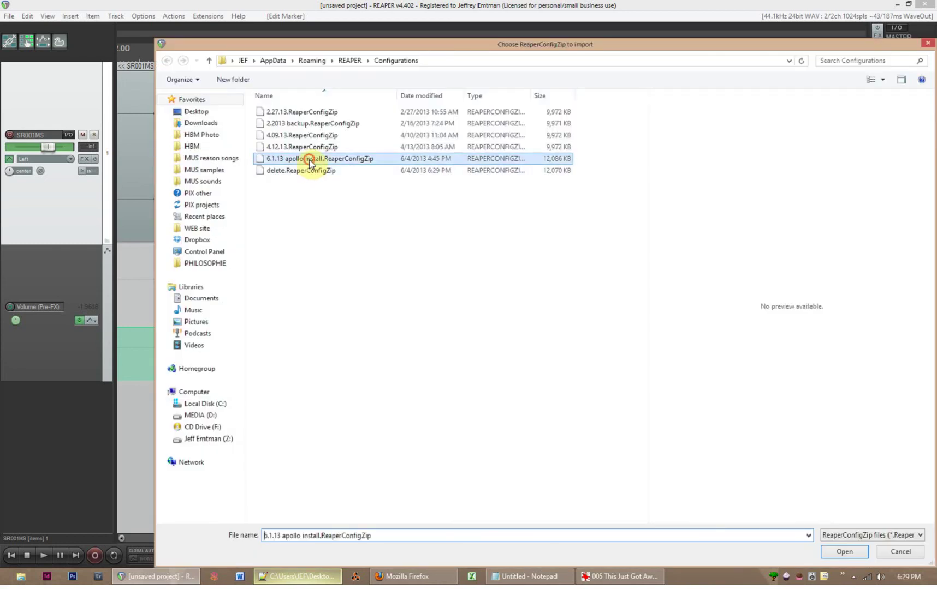
pyautogui.click(843, 552)
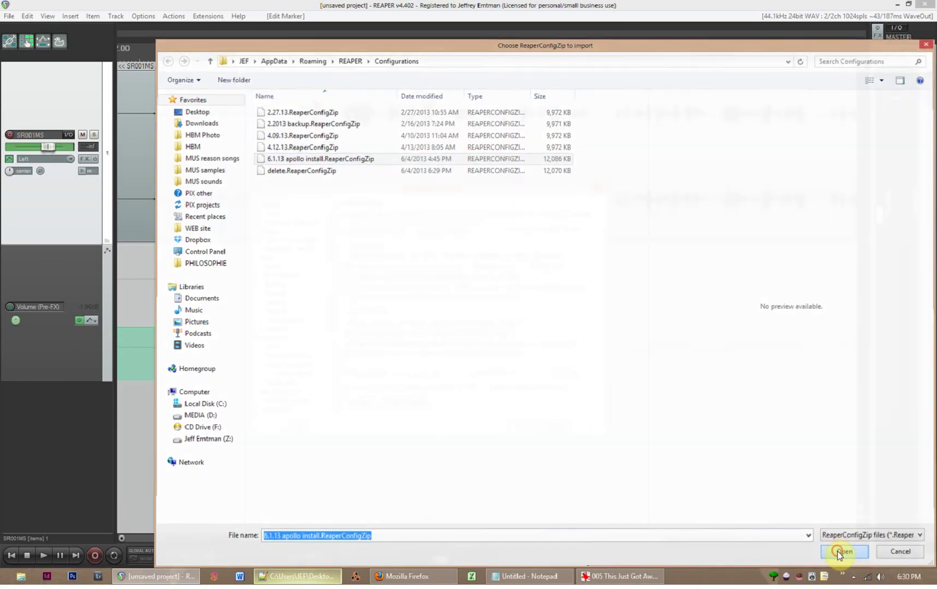
pyautogui.click(518, 329)
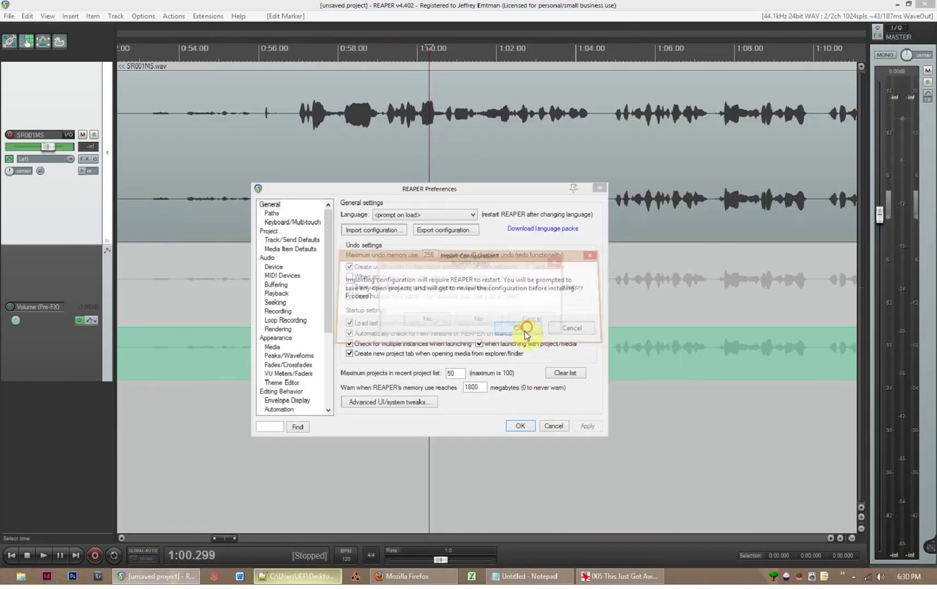
pyautogui.click(474, 321)
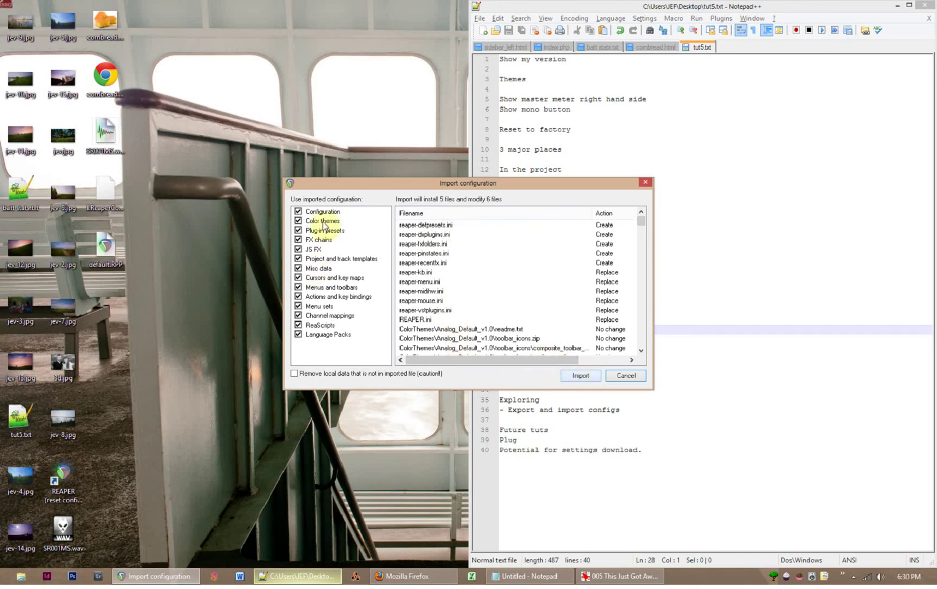
pyautogui.click(581, 377)
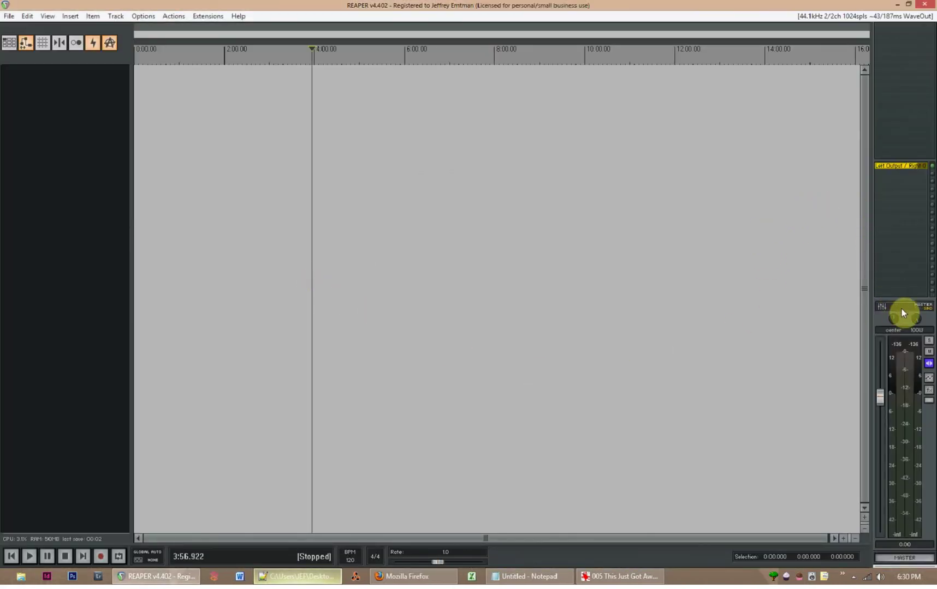
# Collapse the FX and send area of the docked master track so its meter takes the full height
pyautogui.moveTo(907, 298); pyautogui.dragTo(908, 27)
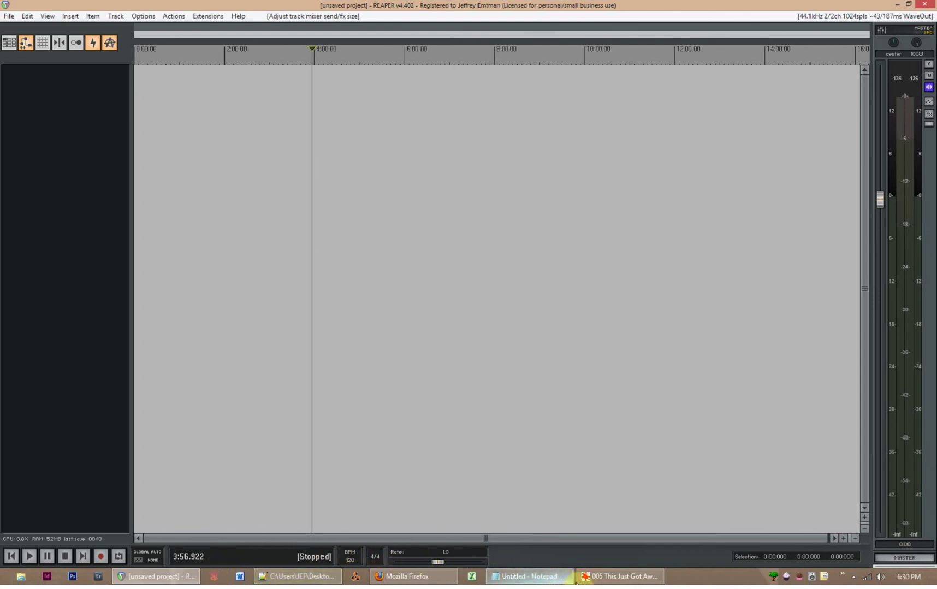
# Switch to Notepad++ to review the remaining outline items in tut5.txt, and return to REAPER
pyautogui.click(311, 580)
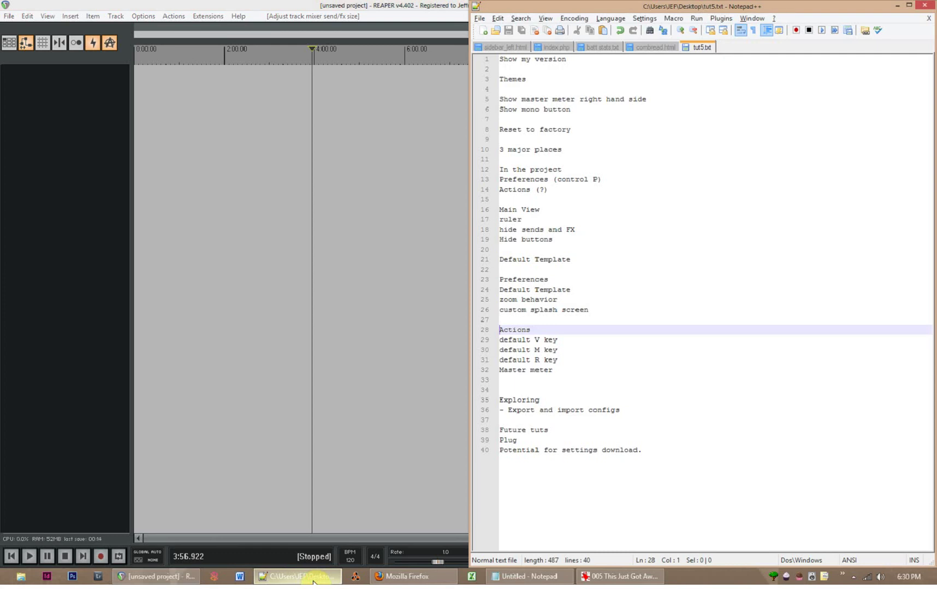
pyautogui.click(282, 447)
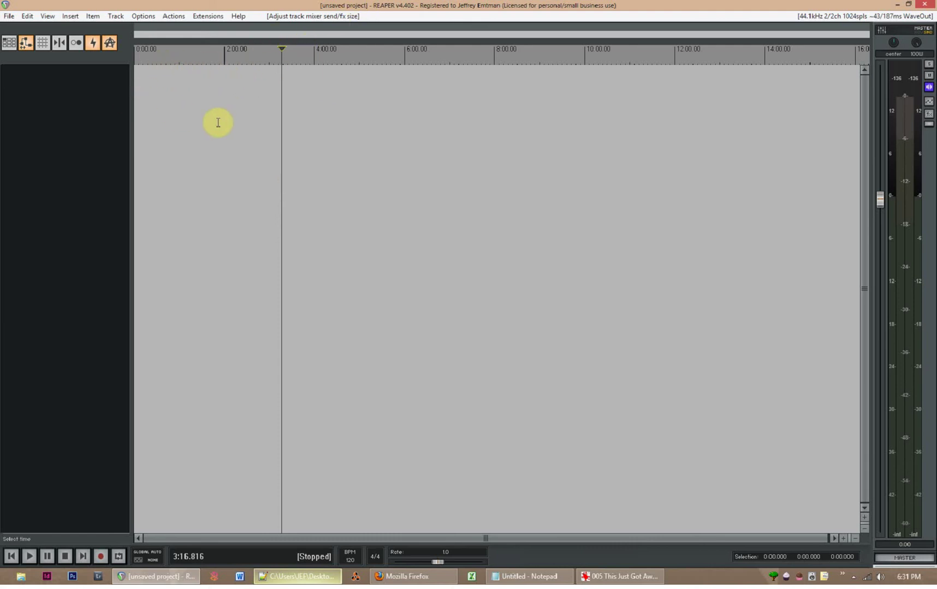
pyautogui.click(208, 161)
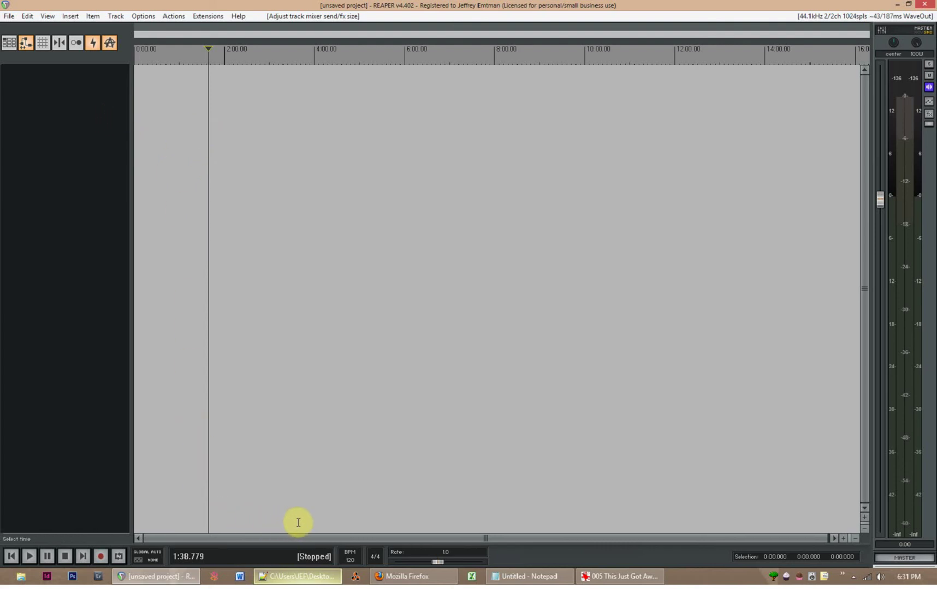
# Switch to Firefox to view the "HBM020: Without Name" episode page on hbmpodcast.com, highlighting its title and description, and return to REAPER
pyautogui.click(407, 576)
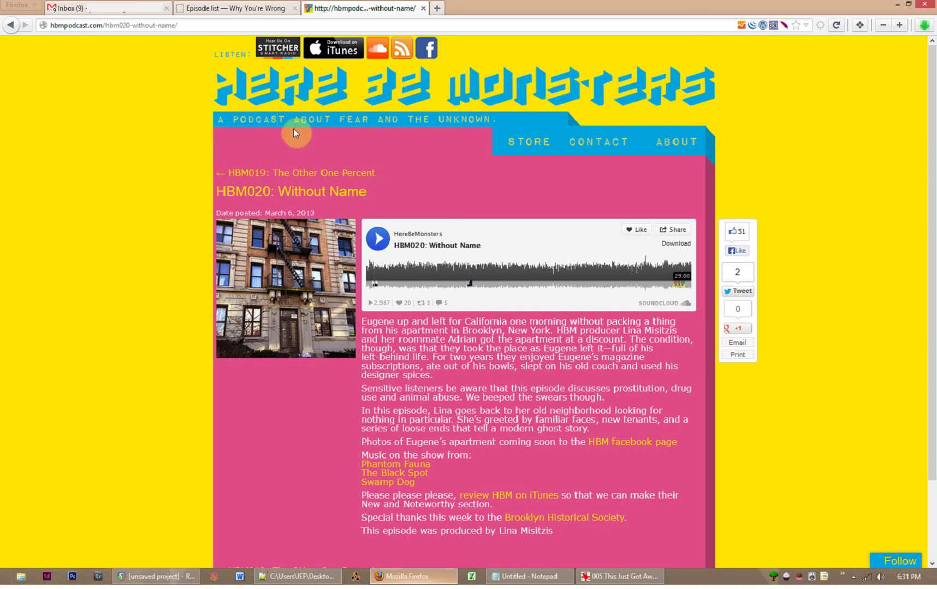
pyautogui.moveTo(213, 191); pyautogui.dragTo(370, 200)
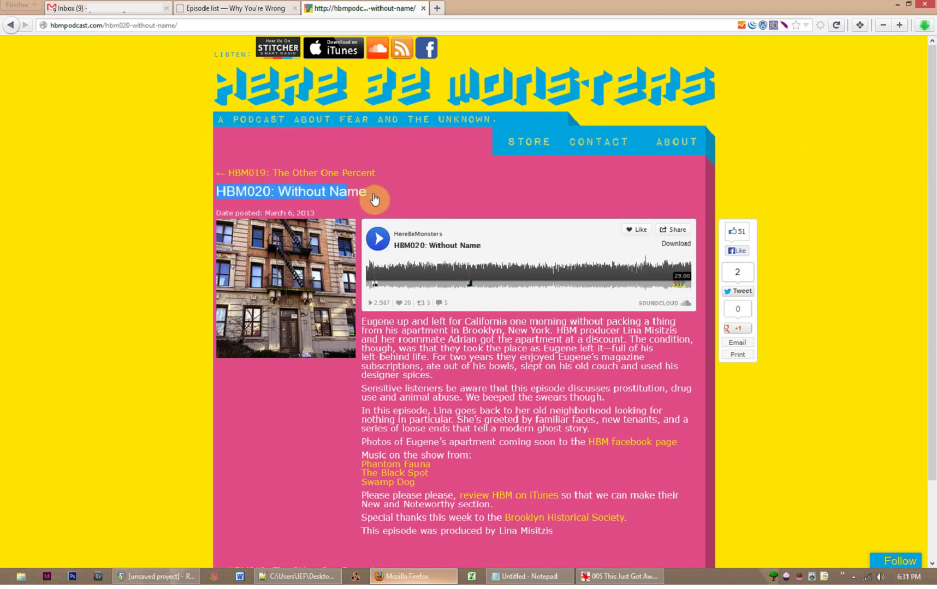
pyautogui.moveTo(359, 391); pyautogui.dragTo(454, 402)
pyautogui.click(481, 408)
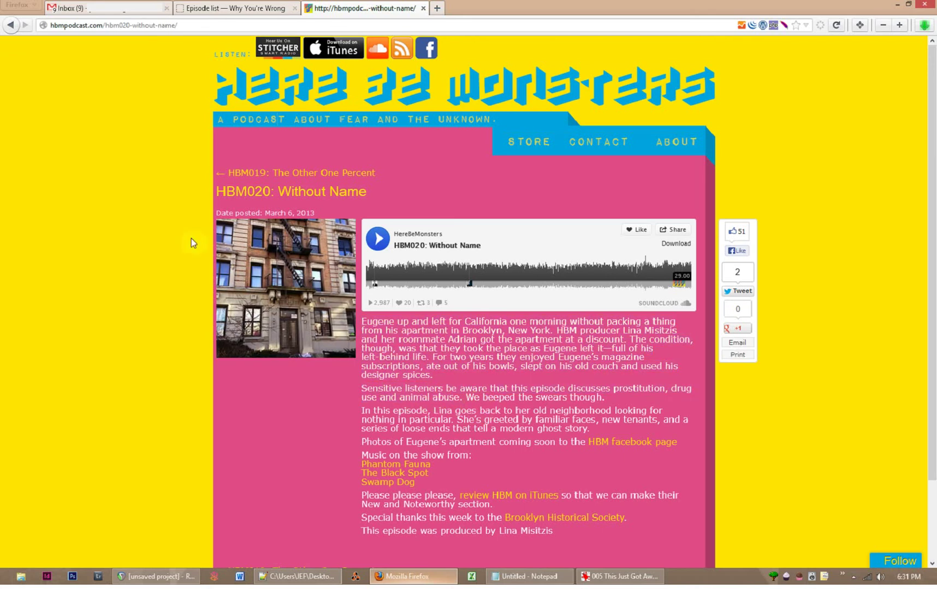
pyautogui.click(57, 28)
pyautogui.click(194, 27)
pyautogui.click(896, 4)
pyautogui.click(569, 457)
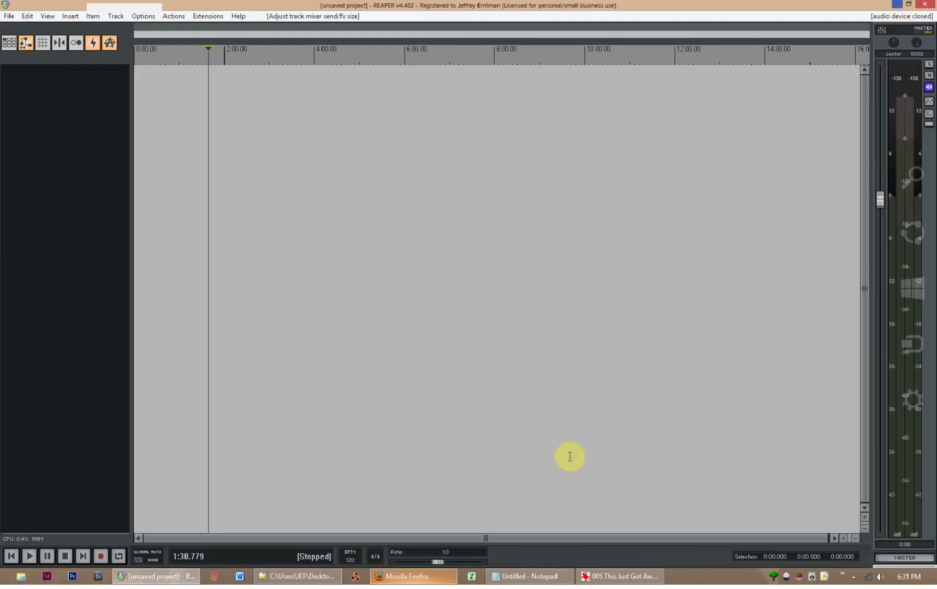